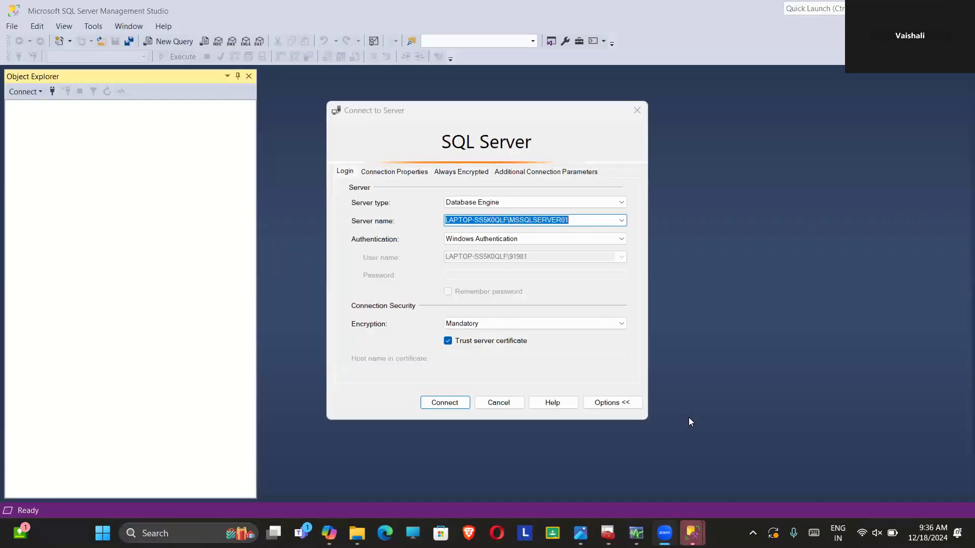
Step: Browse the local servers for the connection and list the available Database Engine instances
left_click(622, 219)
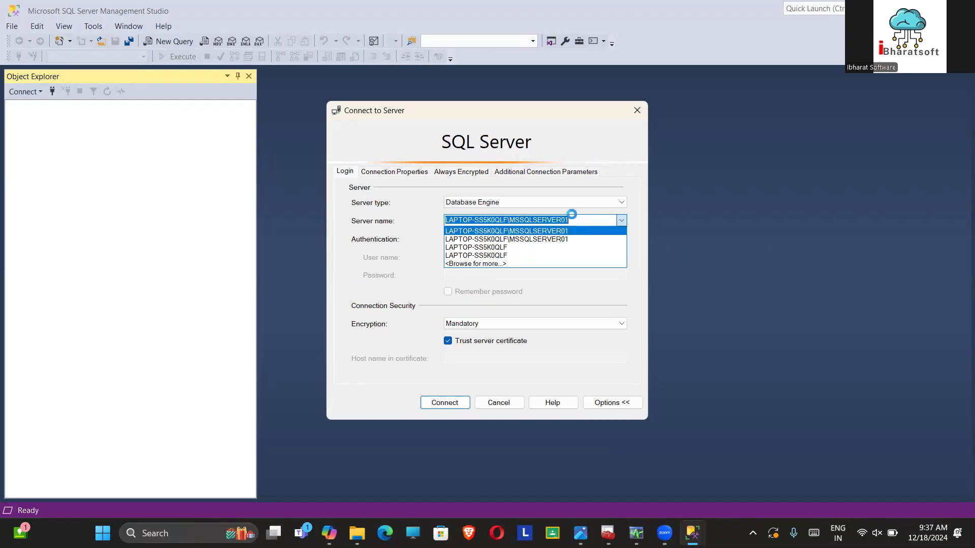
left_click(474, 263)
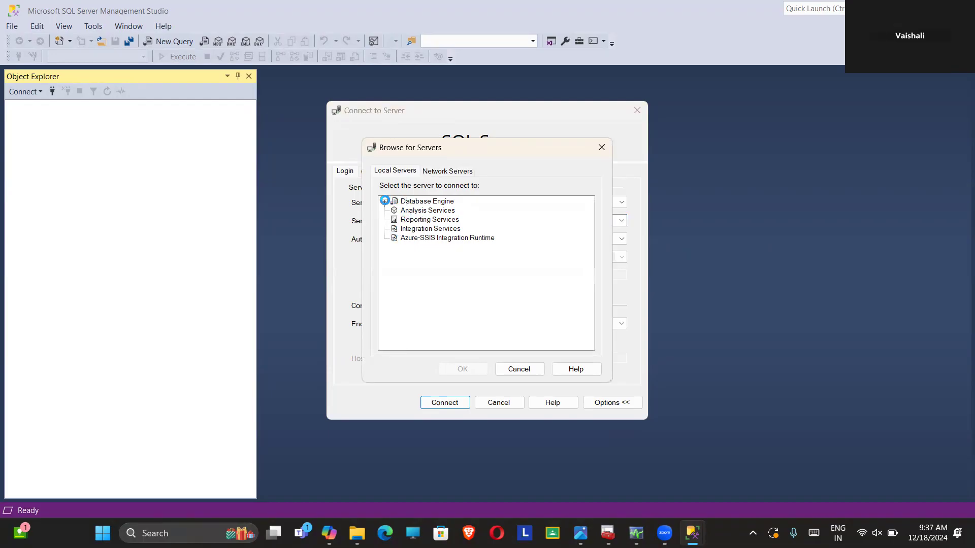
left_click(384, 201)
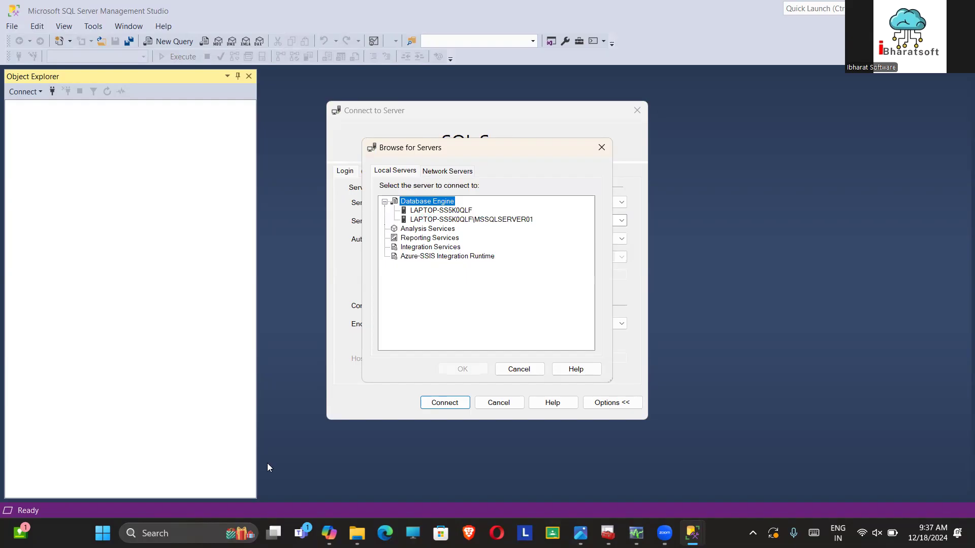
Step: Switch to SQL Server Configuration Manager and widen the Name column of the services list to read the full instance names
left_click(156, 531)
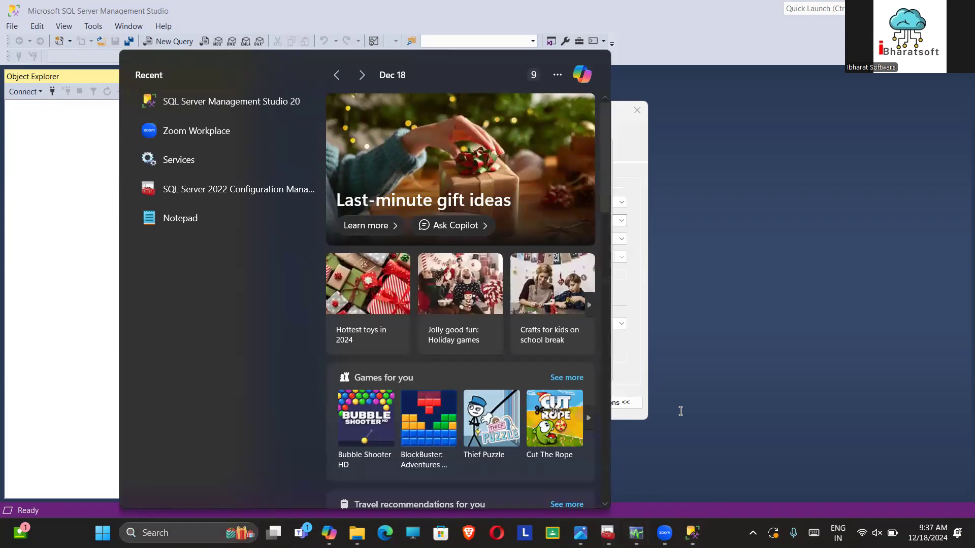
left_click(612, 530)
mouse_move(612, 530)
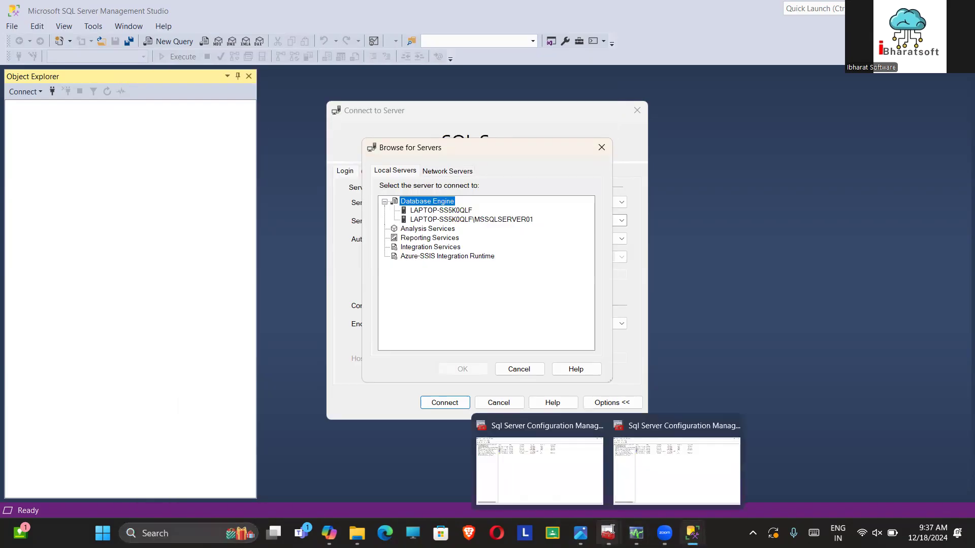
left_click(634, 448)
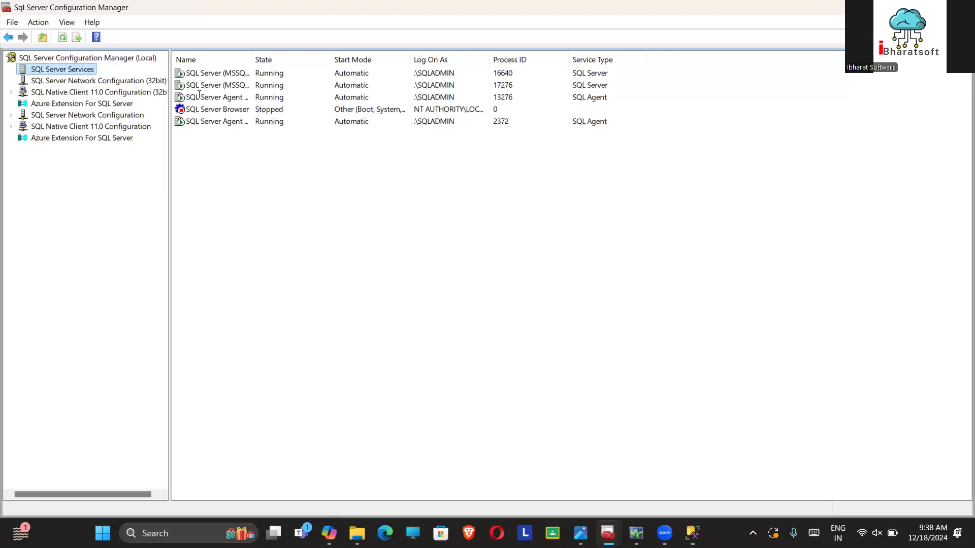
left_click_drag(253, 56, 365, 57)
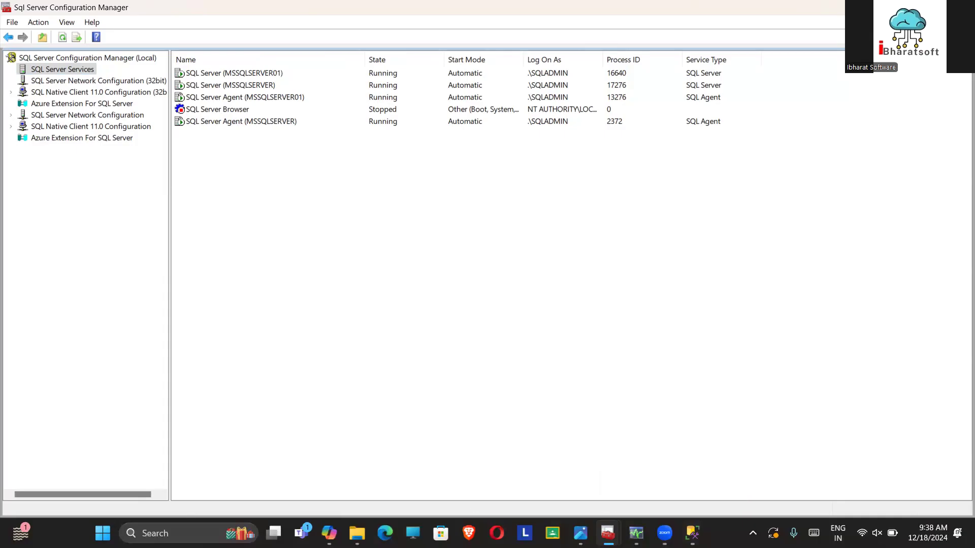
Step: Return to SQL Server Management Studio, dismiss the server browser and choose LAPTOP-SS5K0QLF as the server name
key("alt+Tab")
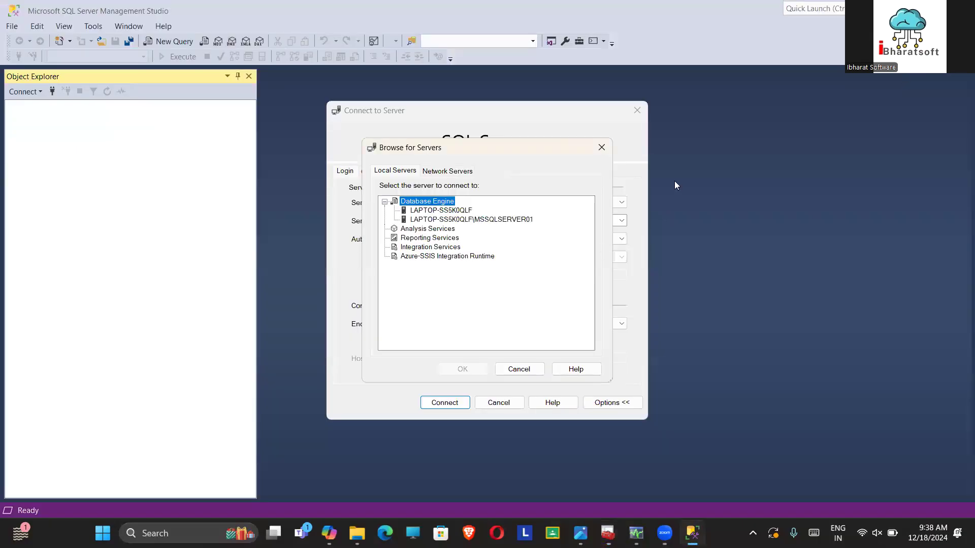
left_click(601, 148)
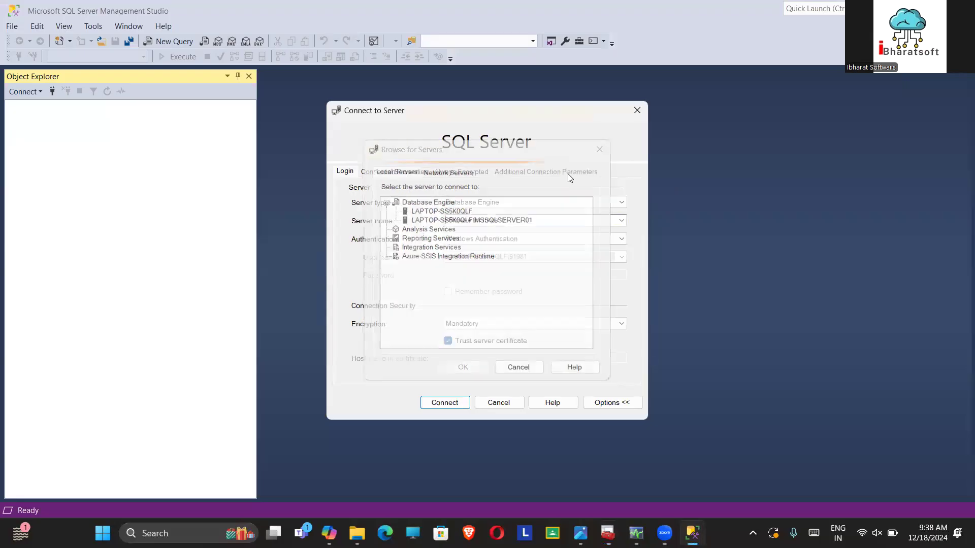
left_click(531, 222)
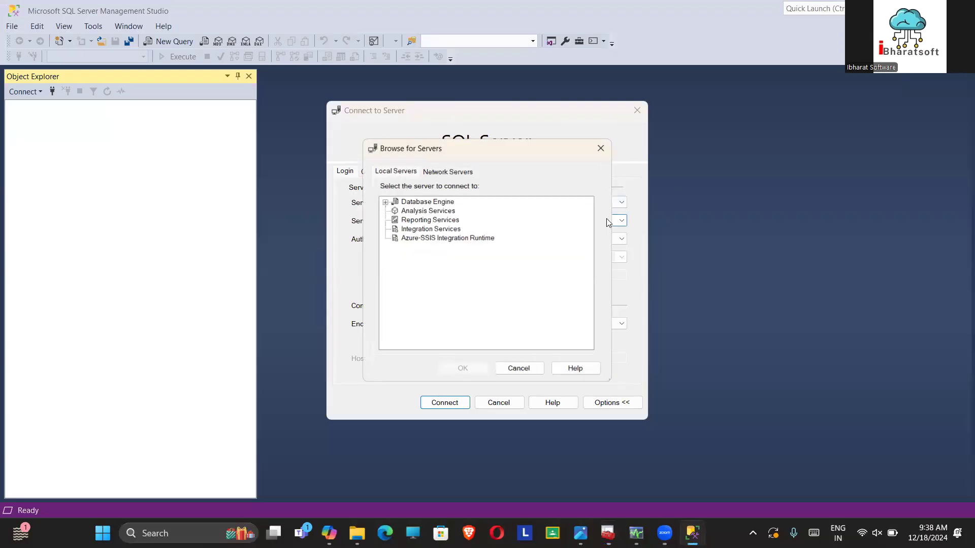
left_click(601, 147)
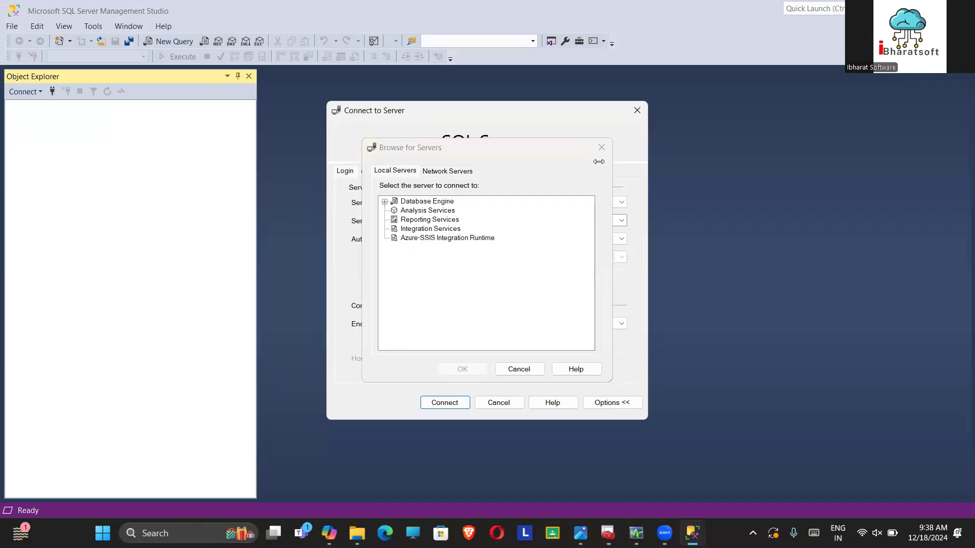
left_click(621, 220)
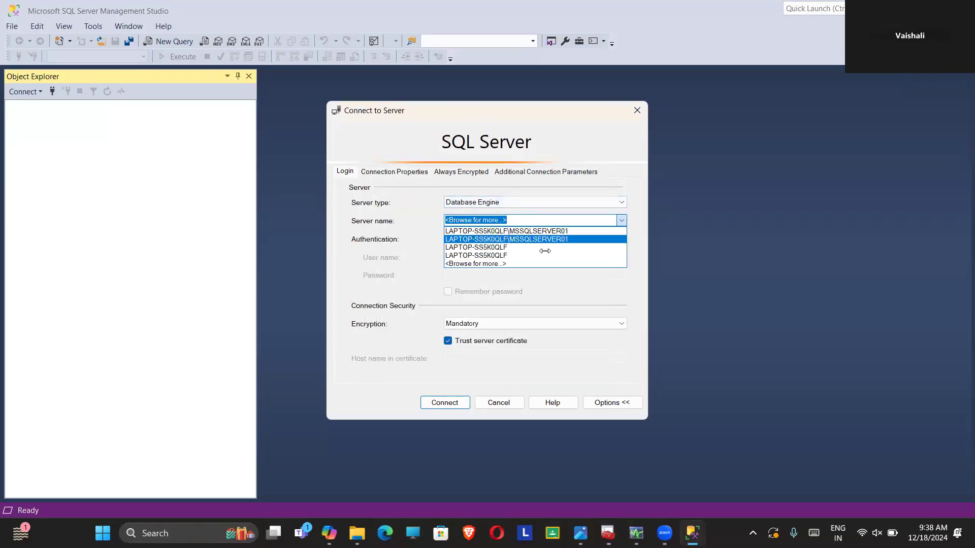
left_click(528, 248)
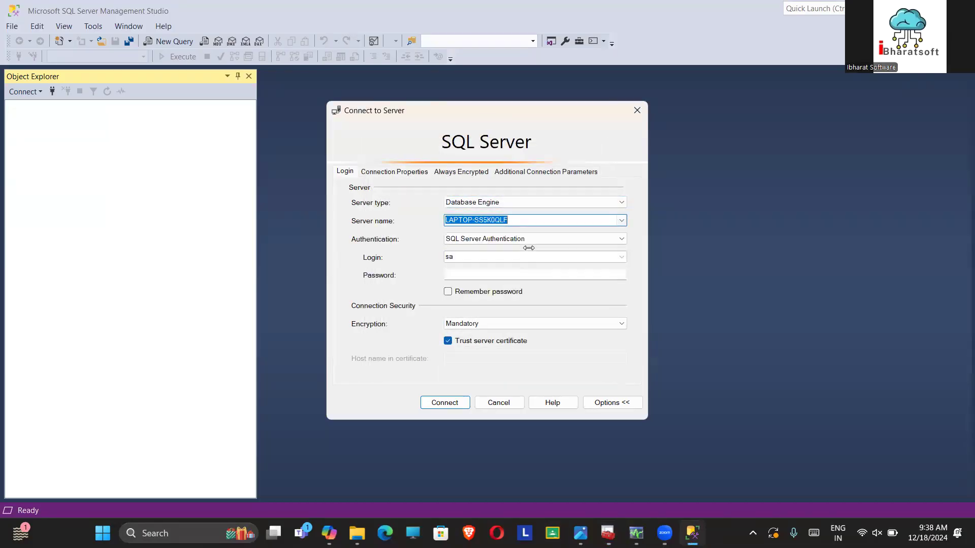
left_click(469, 275)
type("****")
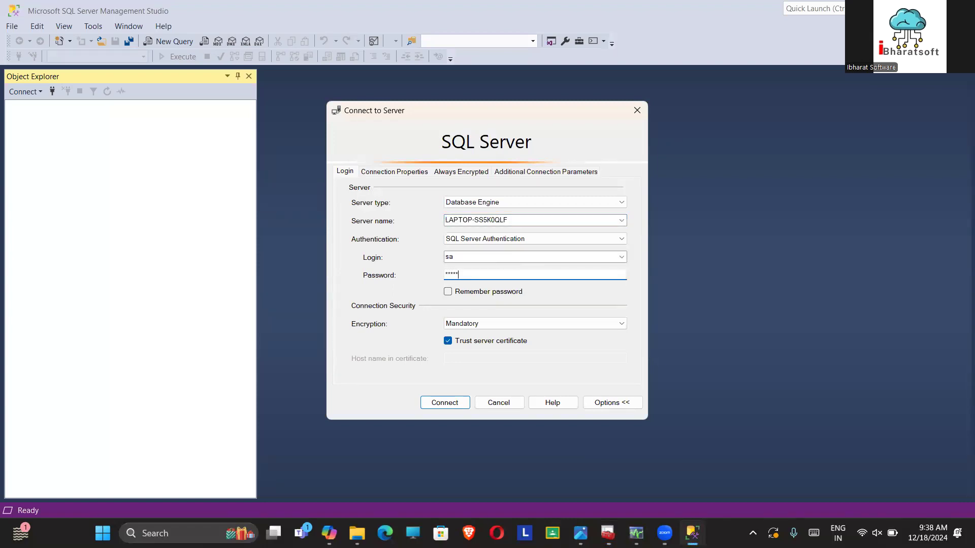
key("BackSpace")
key("BackSpace")
key("BackSpace")
key("BackSpace")
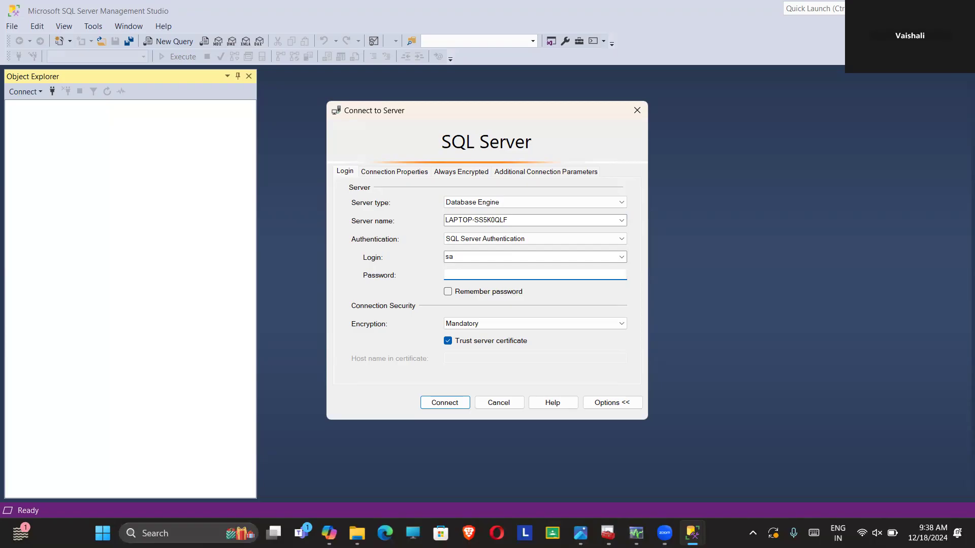
Step: Set the authentication to Windows Authentication and connect to the LAPTOP-SS5K0QLF server
left_click(494, 243)
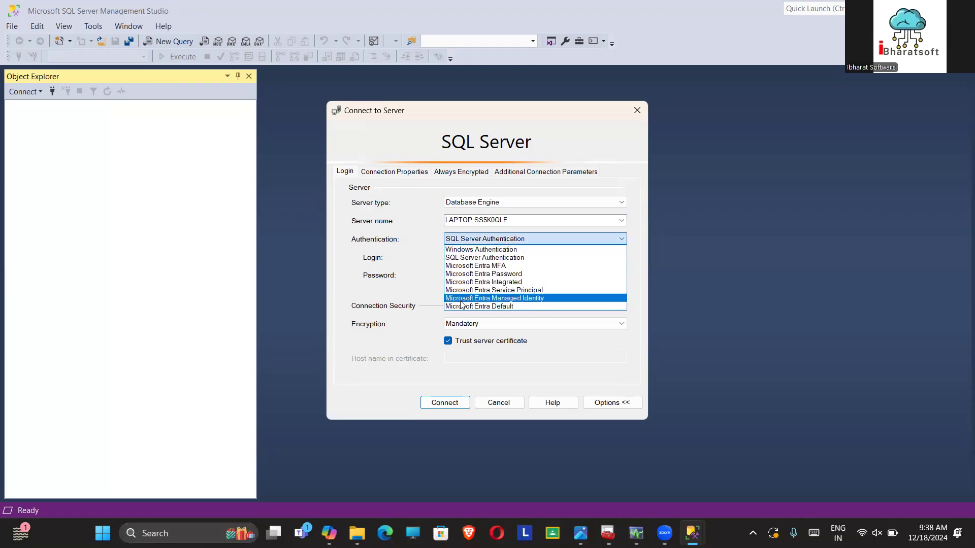
left_click(481, 250)
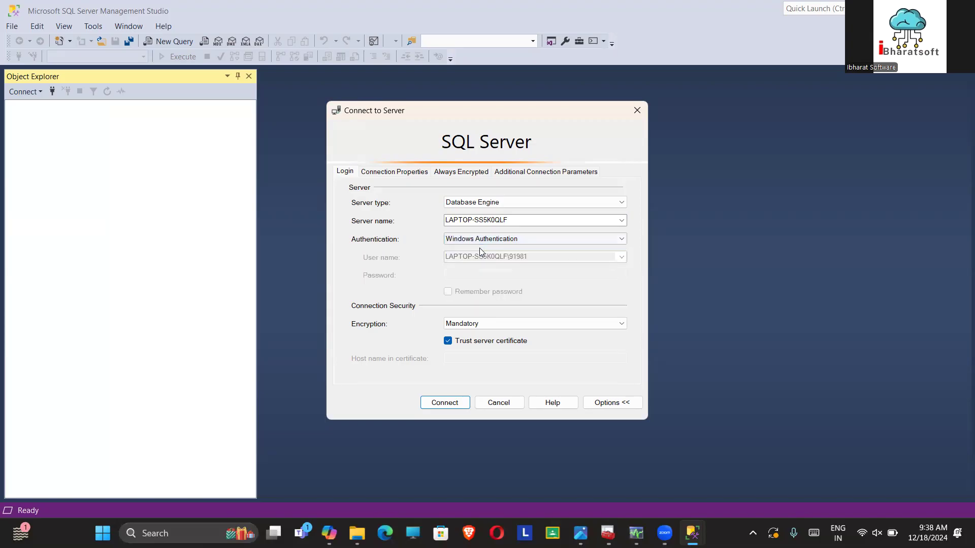
left_click(457, 404)
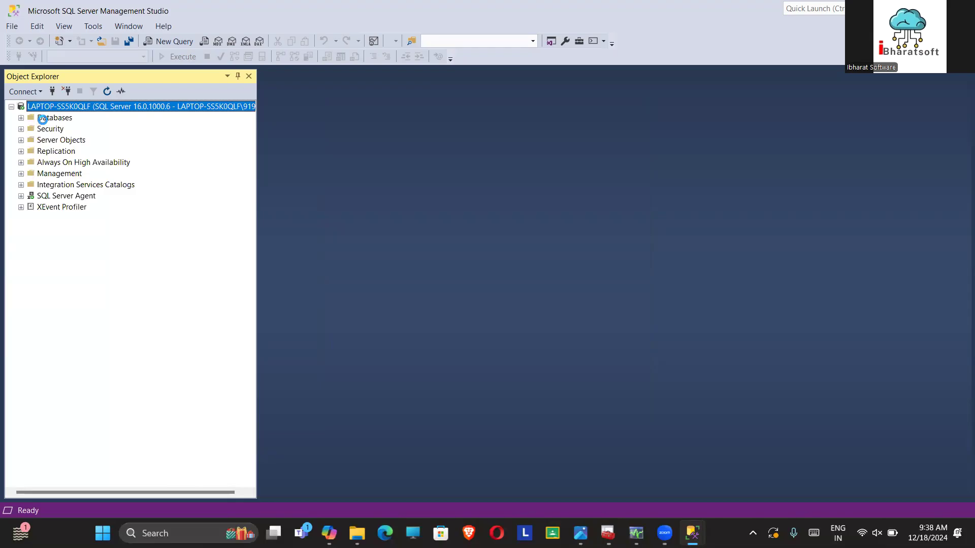
Step: Add a second Database Engine connection to LAPTOP-SS5K0QLF\MSSQLSERVER01 using Windows Authentication
left_click(23, 91)
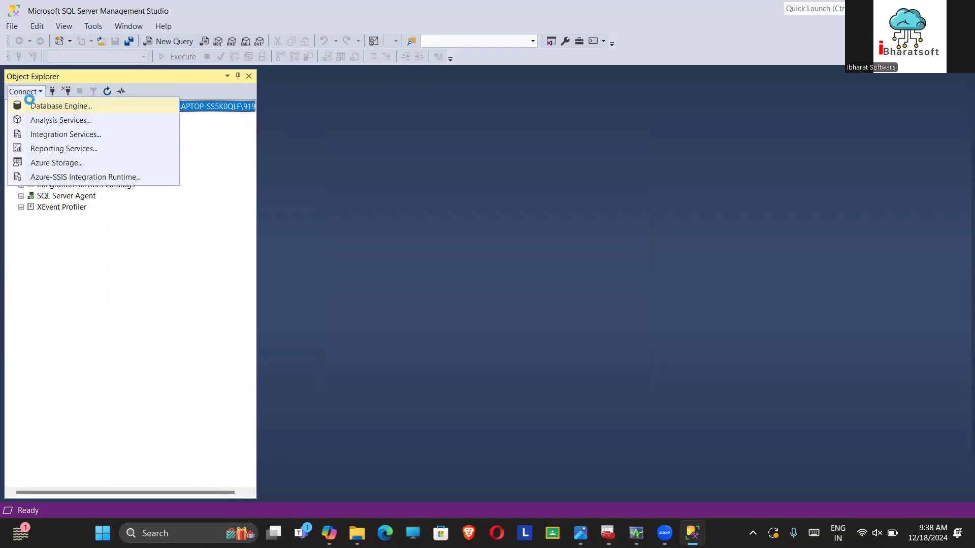
left_click(31, 104)
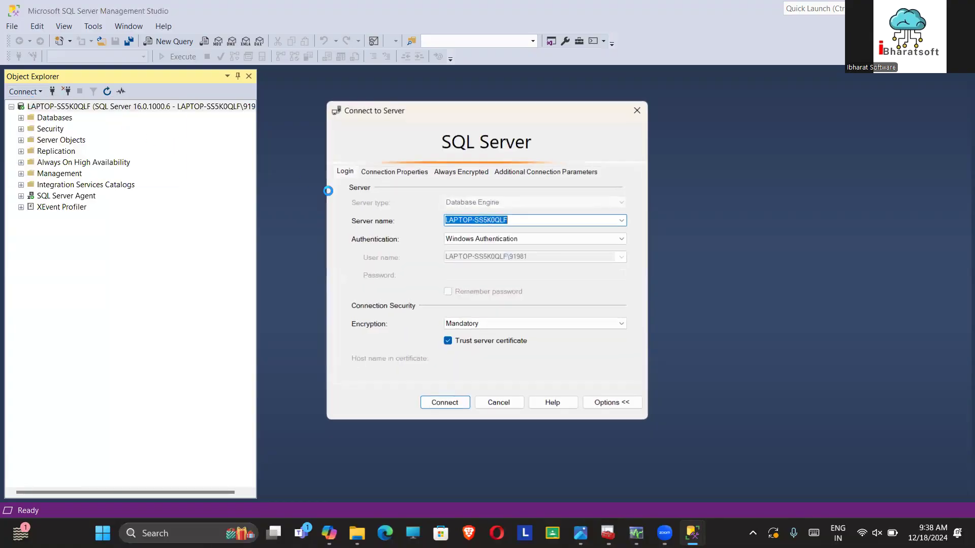
left_click(621, 221)
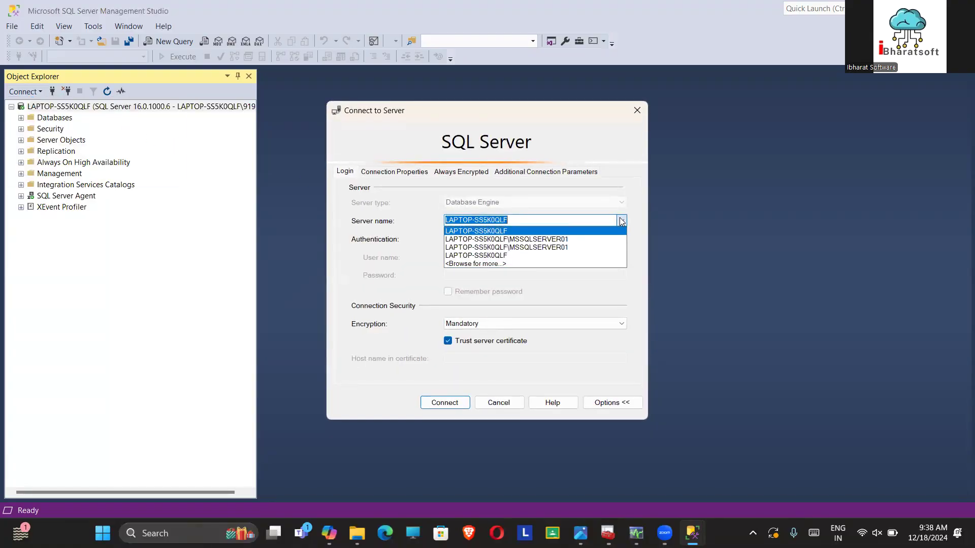
left_click(563, 239)
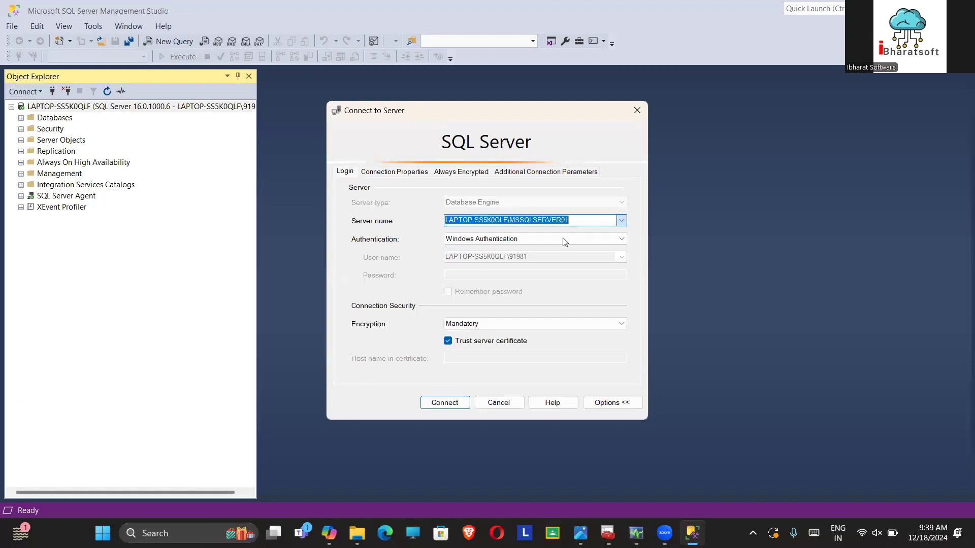
left_click(463, 409)
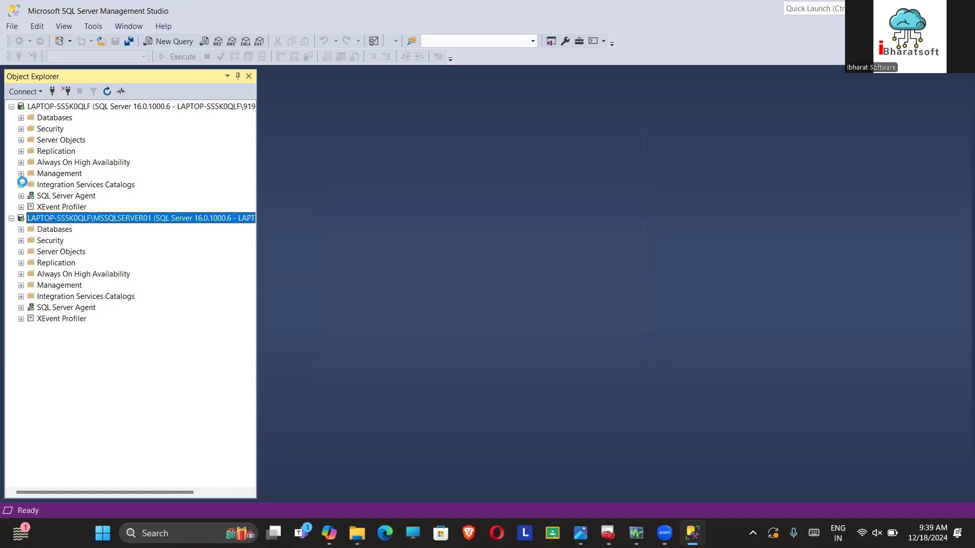
Step: Examine the server roles of the SQLADMIN login on the LAPTOP-SS5K0QLF instance, then close its properties without changes
left_click(21, 129)
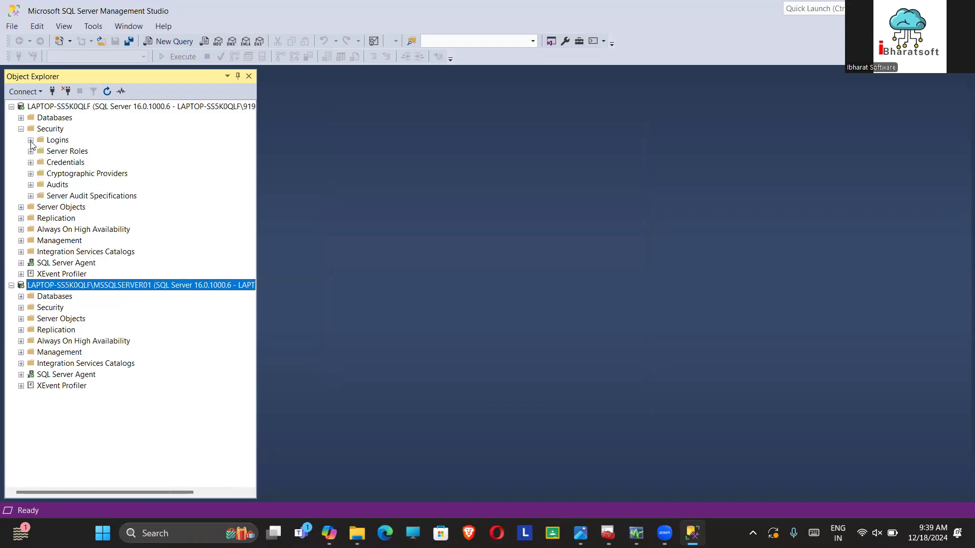
left_click(31, 140)
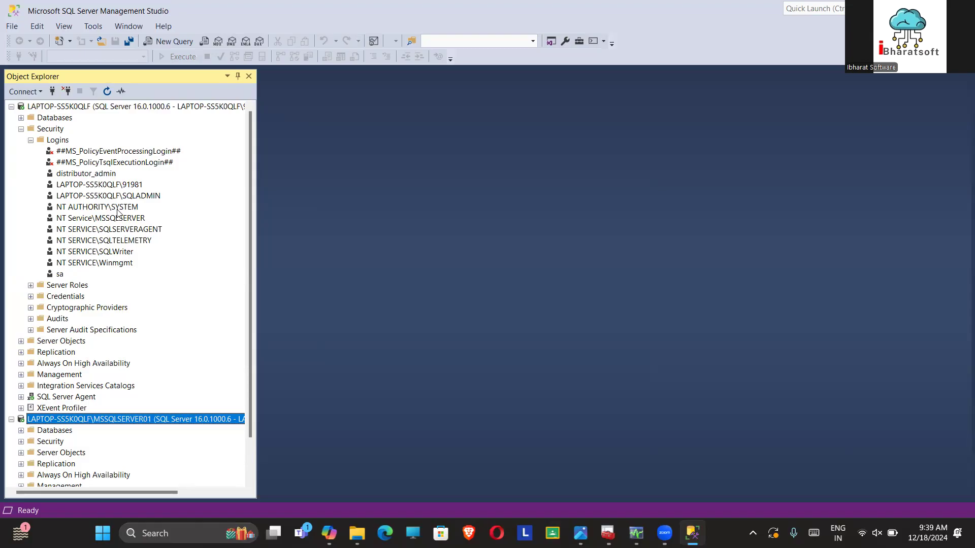
right_click(86, 198)
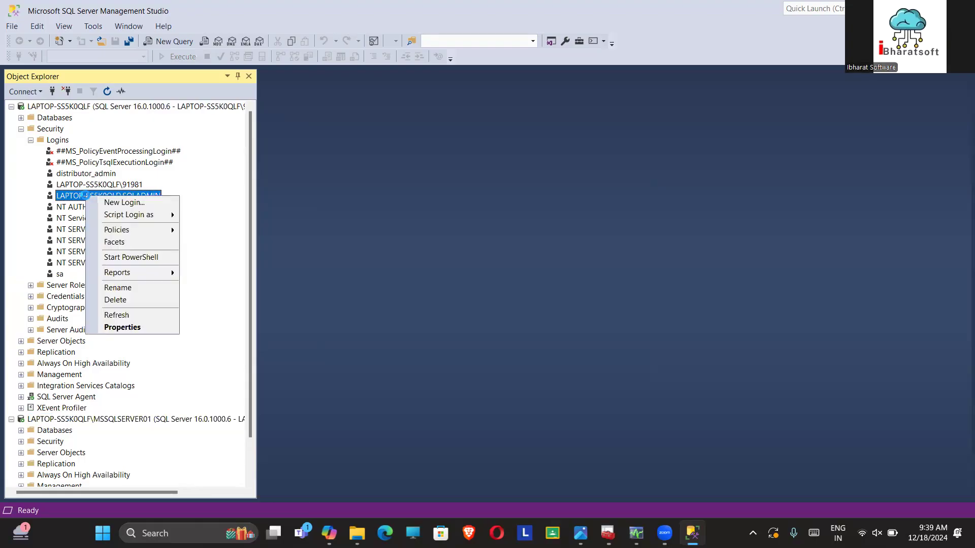
left_click(104, 323)
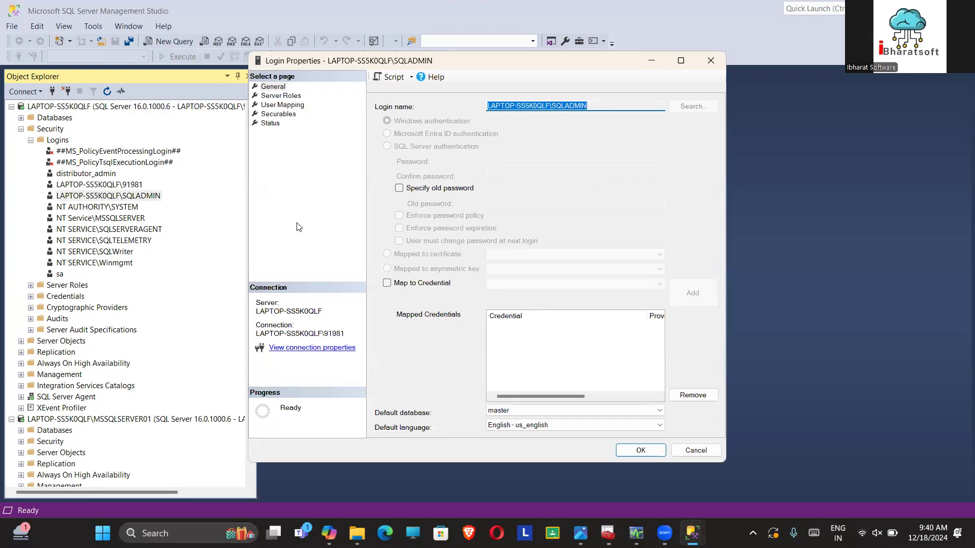
left_click(297, 96)
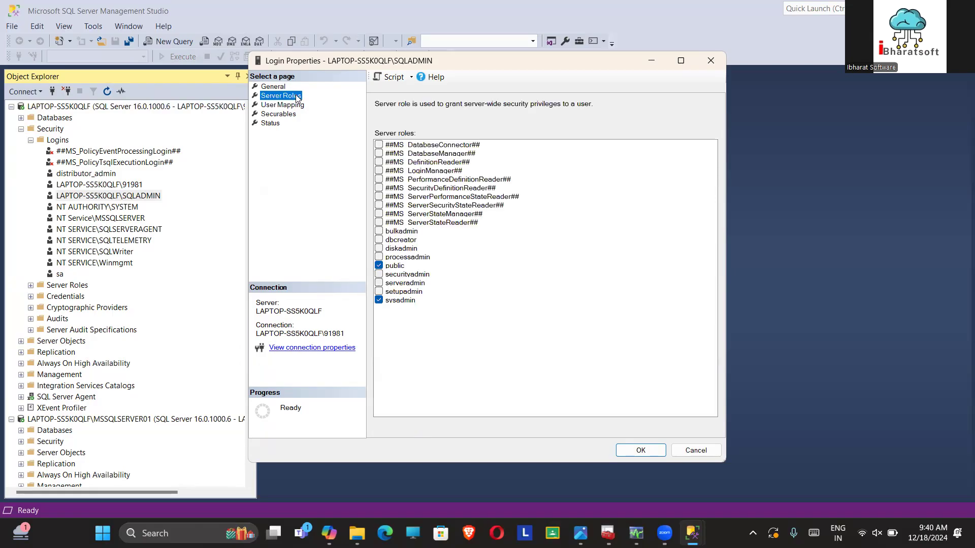
left_click(702, 449)
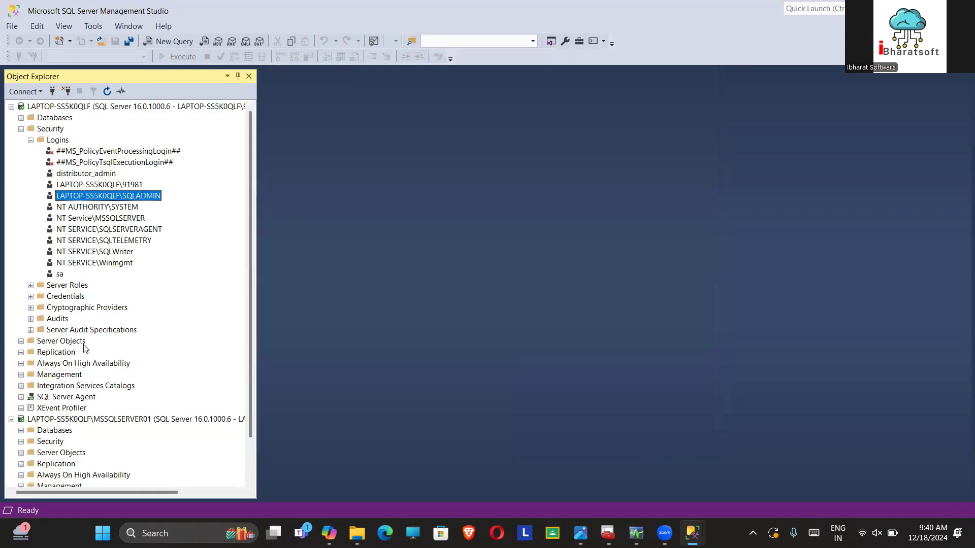
Step: Examine the server roles of the SQLADMIN login on the MSSQLSERVER01 instance
left_click_drag(251, 287, 255, 351)
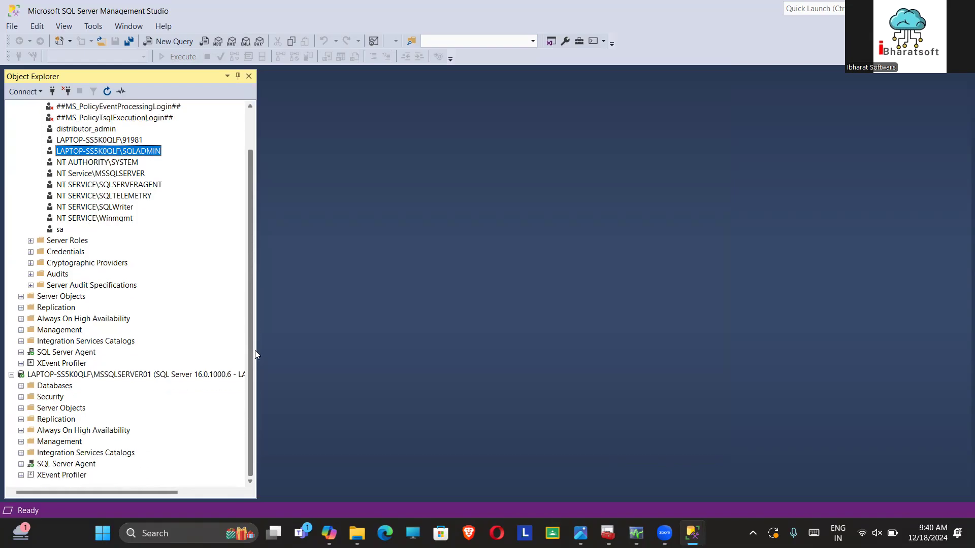
left_click(21, 397)
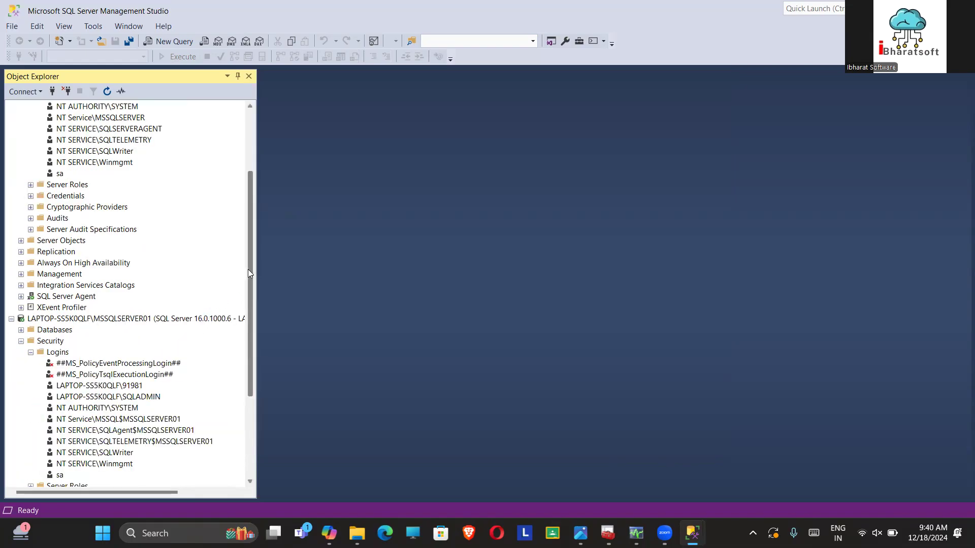
left_click_drag(250, 271, 251, 336)
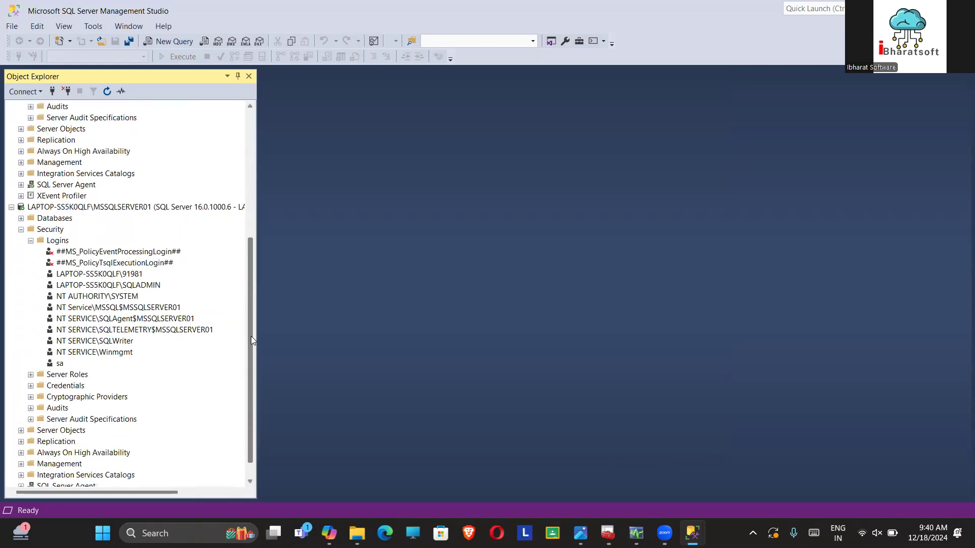
right_click(100, 289)
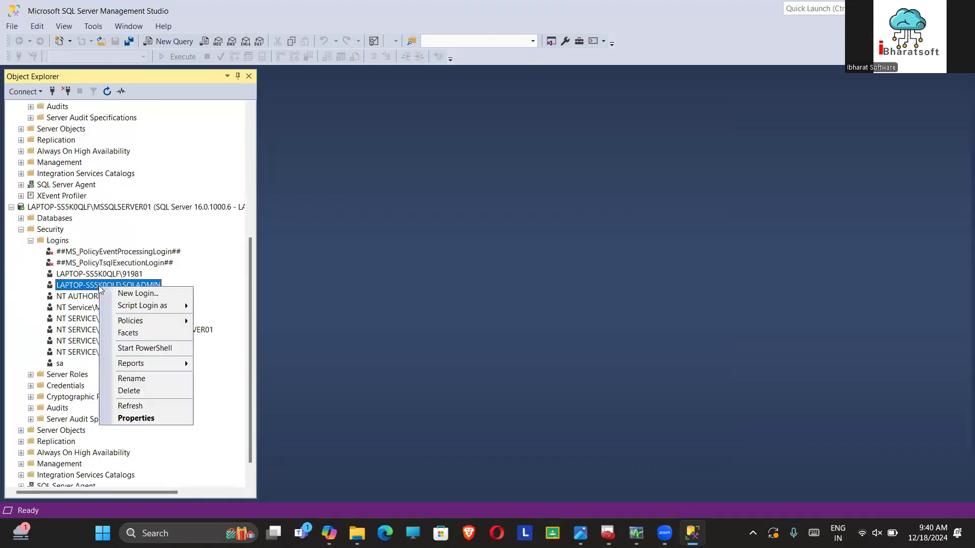
left_click(140, 418)
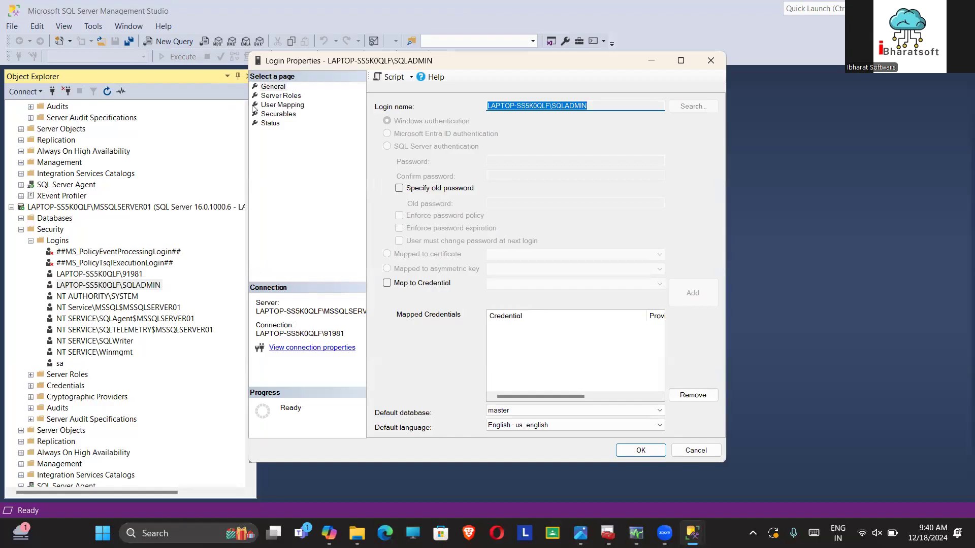
left_click(278, 95)
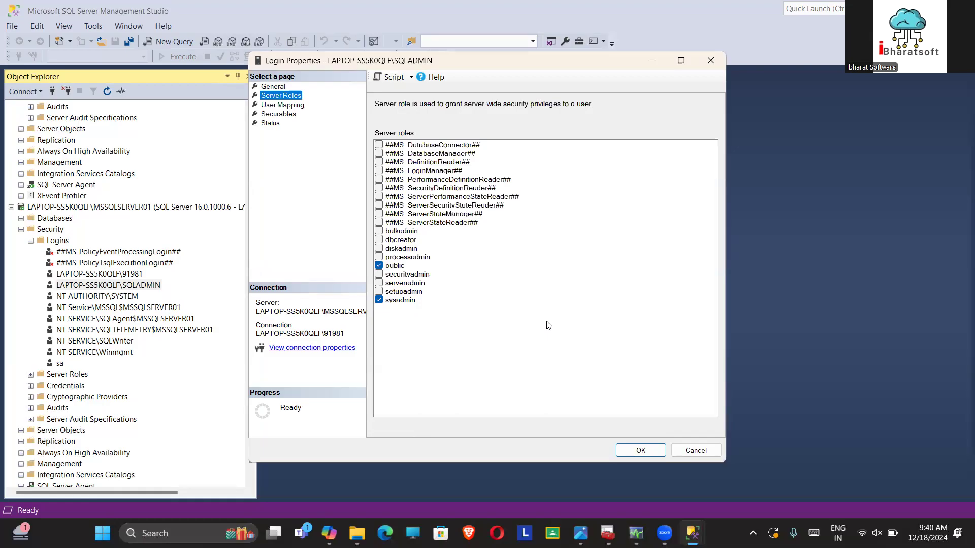
Step: Close the login's properties without changes and expand the OracleDB publication under LAPTOP-SS5K0QLF's local publications to list its subscriptions
left_click(693, 455)
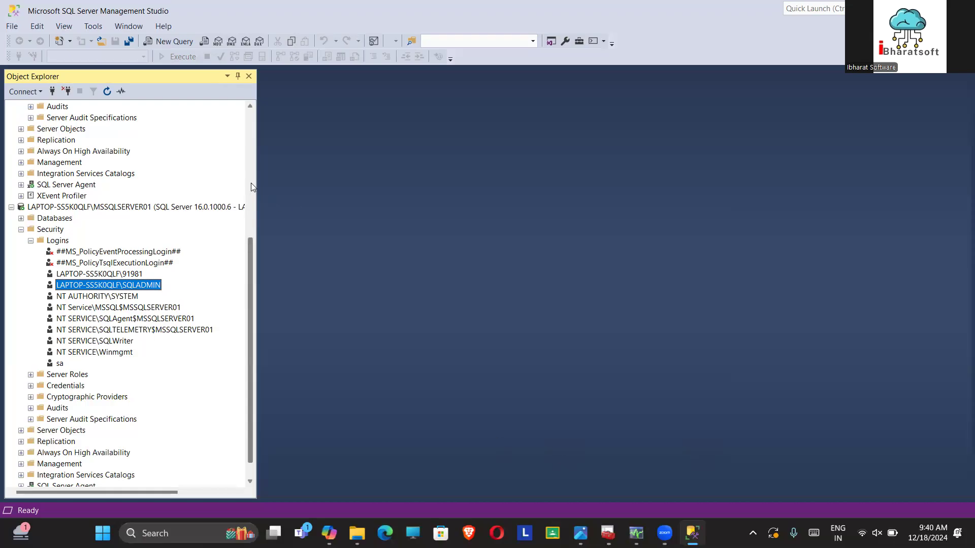
scroll(251, 186, "up", 6)
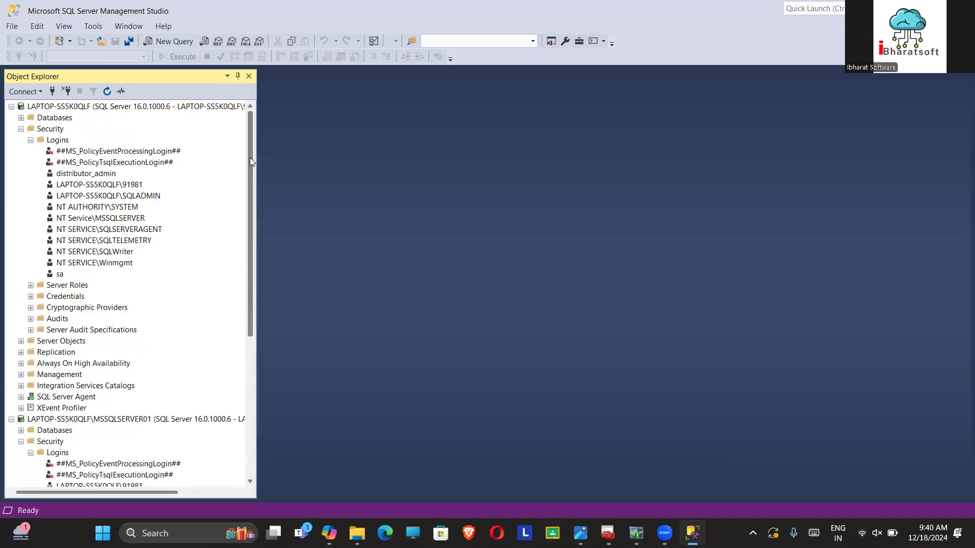
left_click(21, 352)
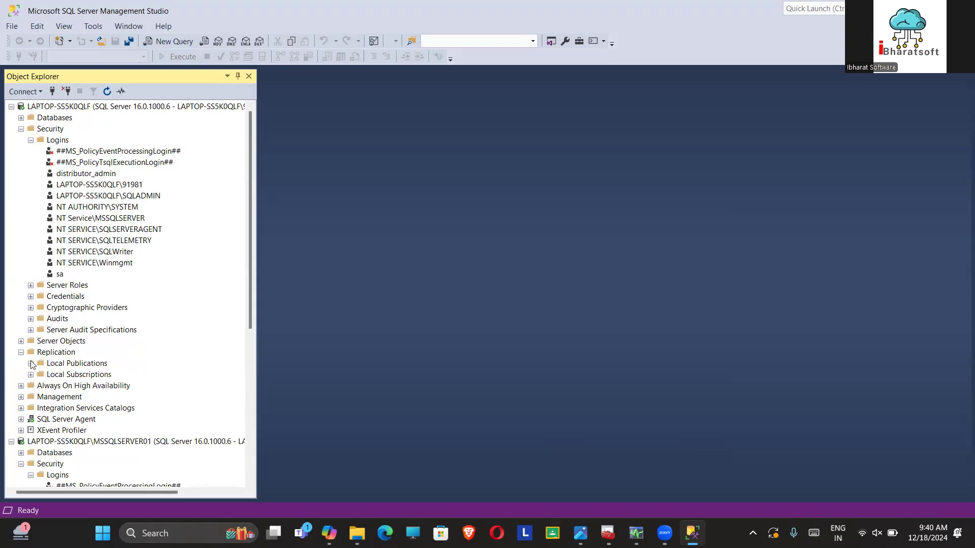
left_click(31, 364)
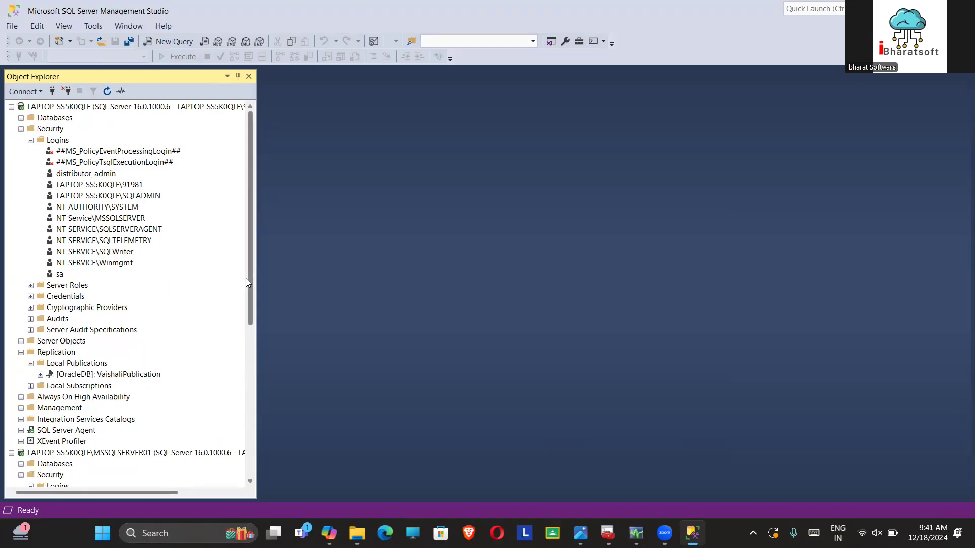
left_click_drag(250, 274, 251, 335)
mouse_move(88, 255)
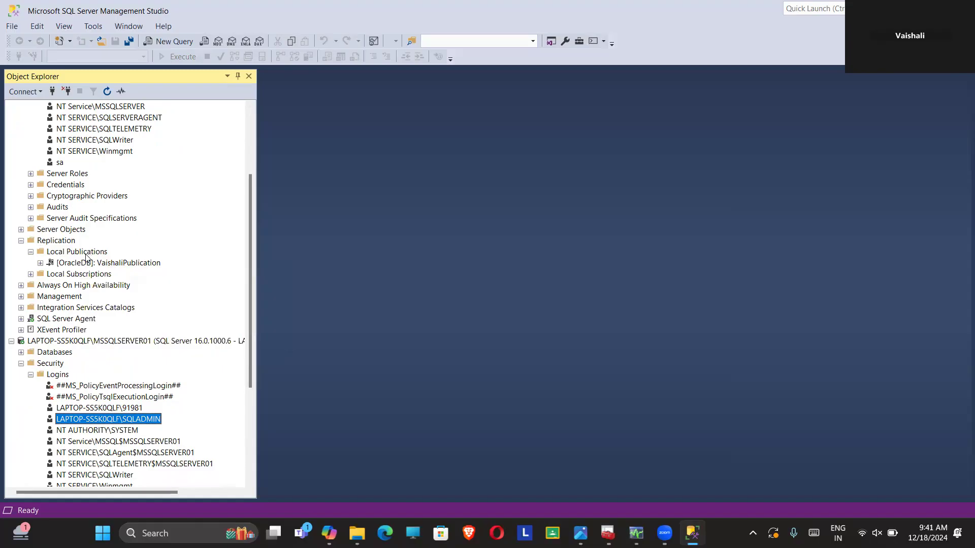
left_click(41, 263)
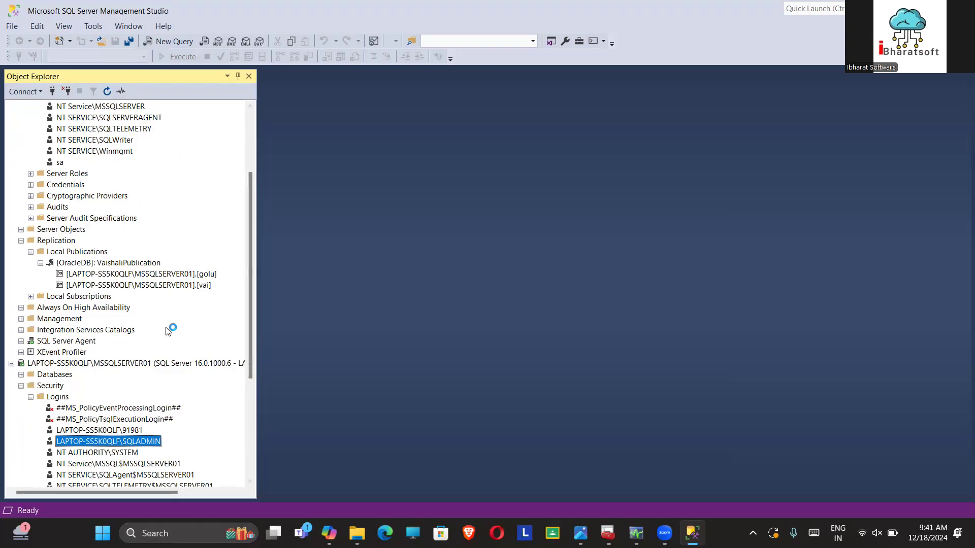
Step: Delete the OracleDB publication's [vai] subscription and its subscriber record, choosing LAPTOP-SS5K0QLF with Windows Authentication for the subscriber connection
left_click(112, 286)
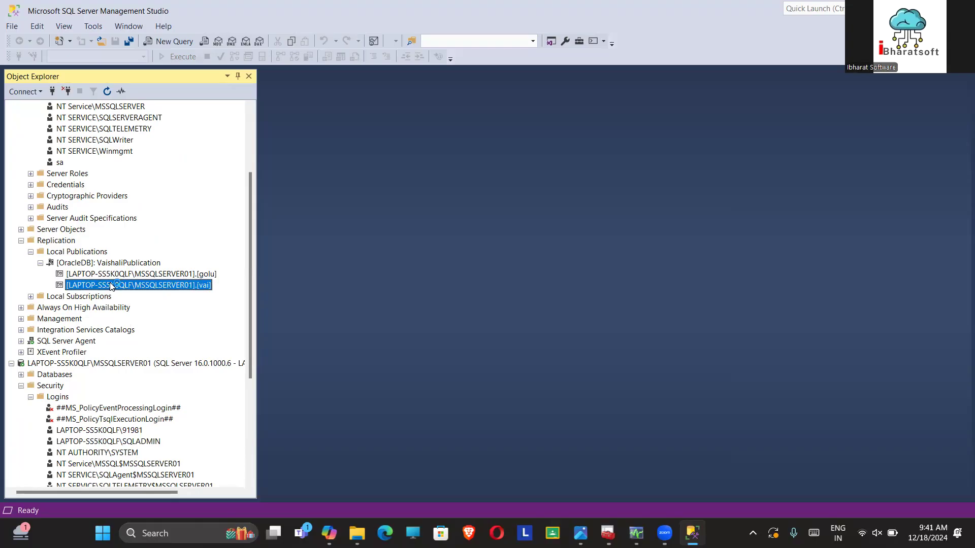
right_click(113, 286)
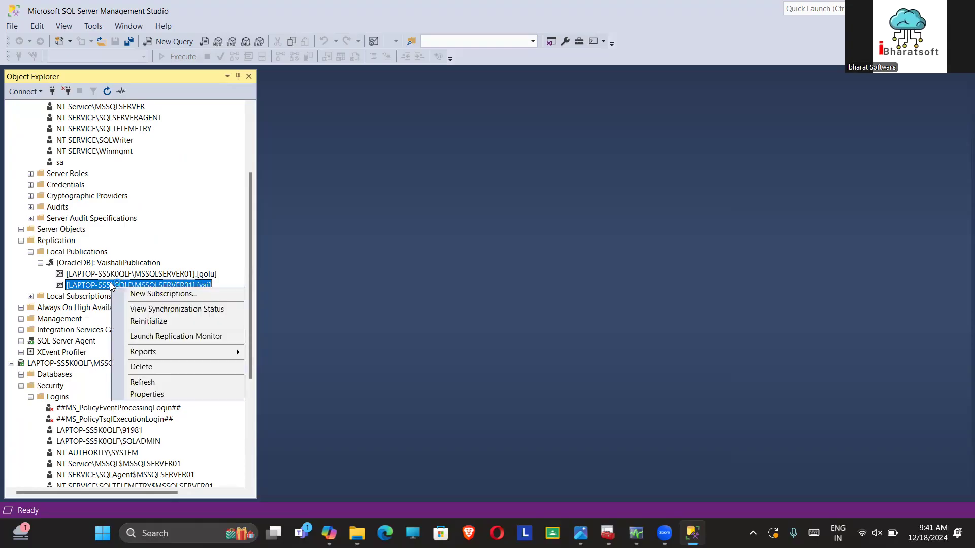
left_click(139, 368)
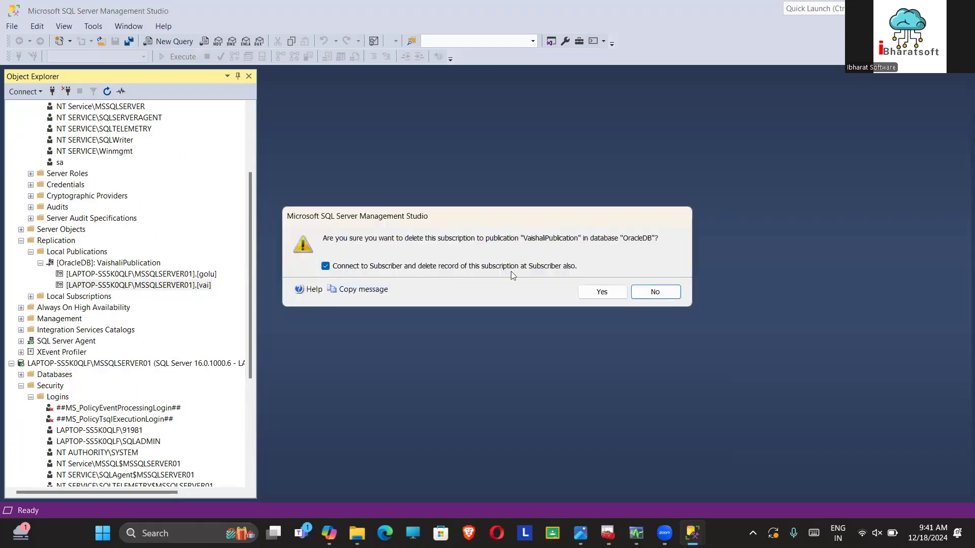
left_click(589, 288)
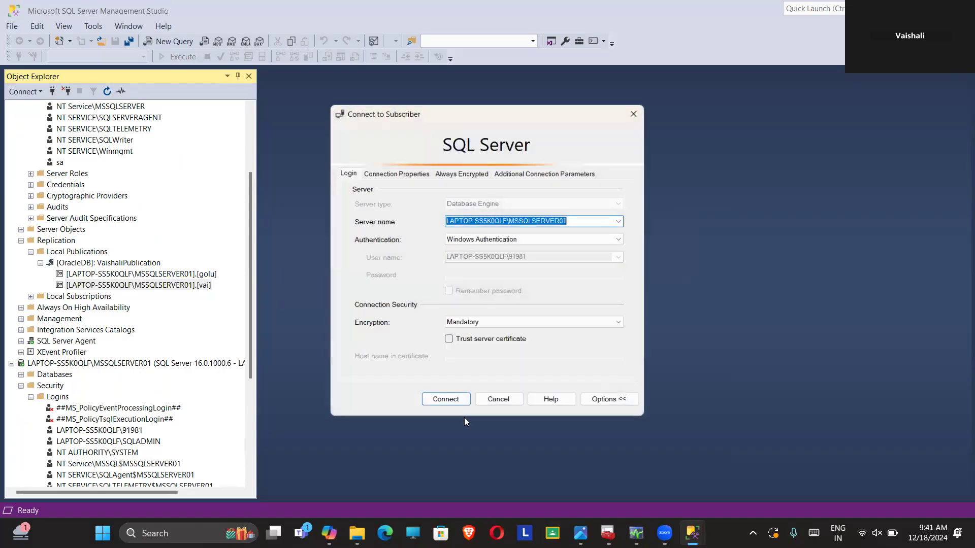
left_click(442, 403)
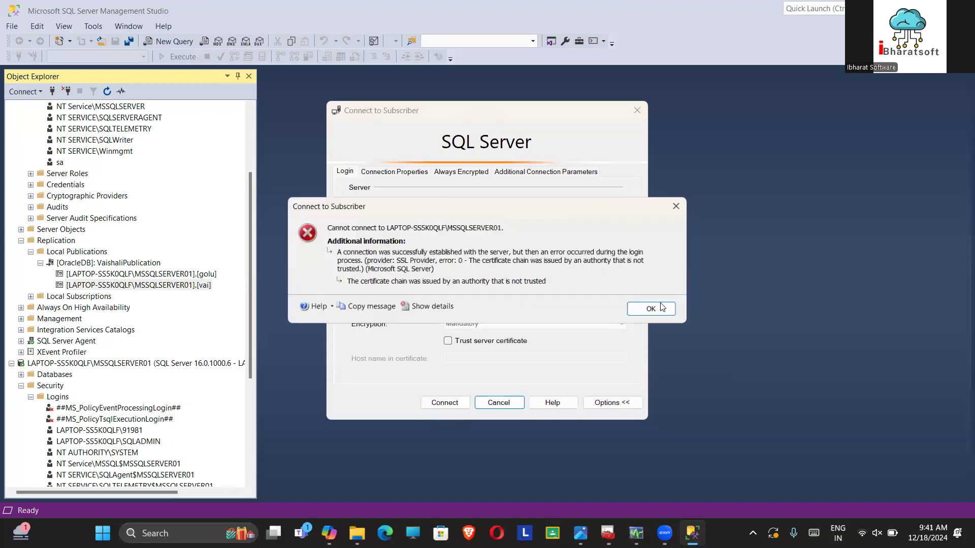
key("Return")
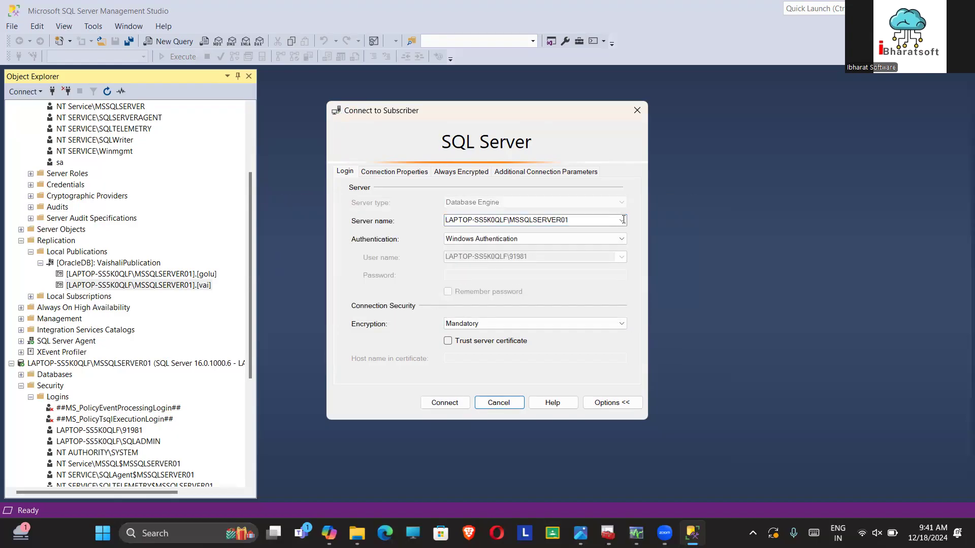
left_click(622, 220)
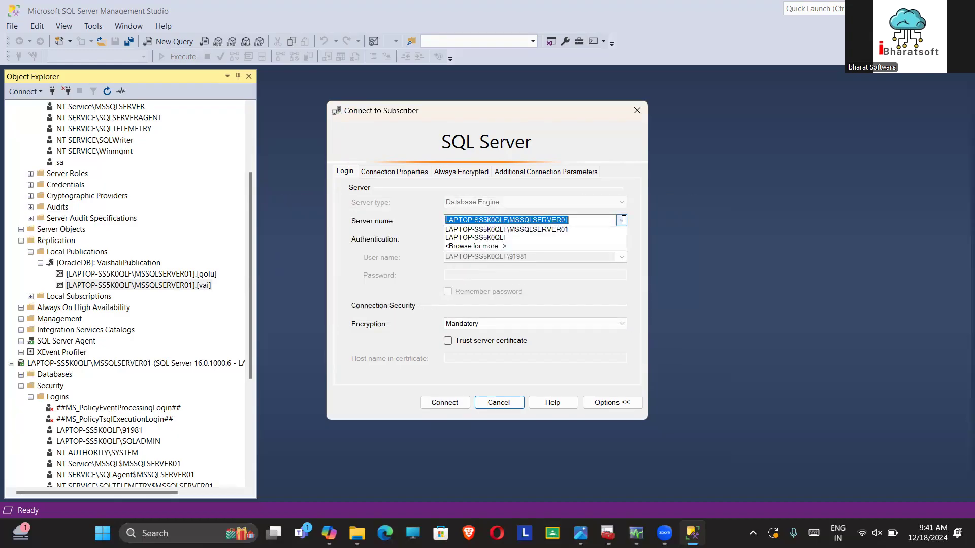
left_click(571, 239)
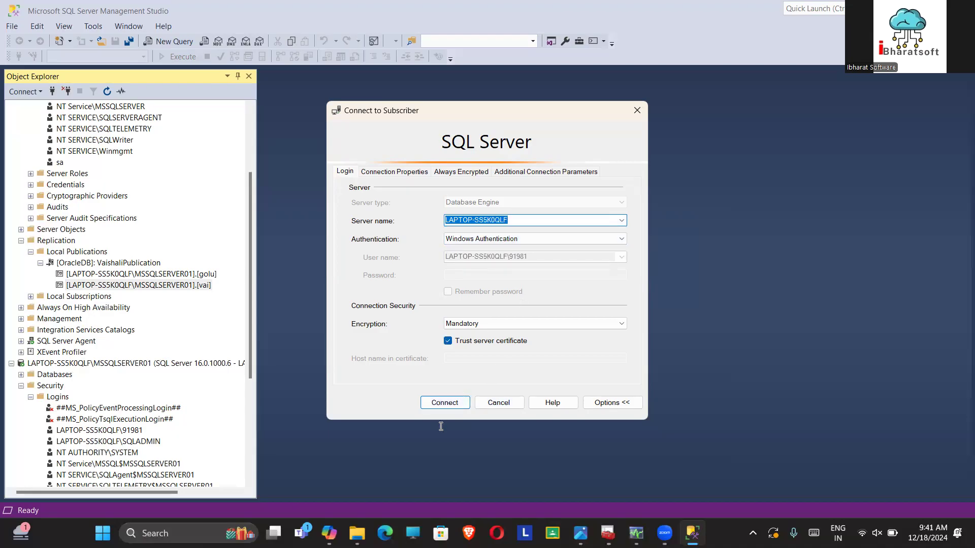
left_click(450, 398)
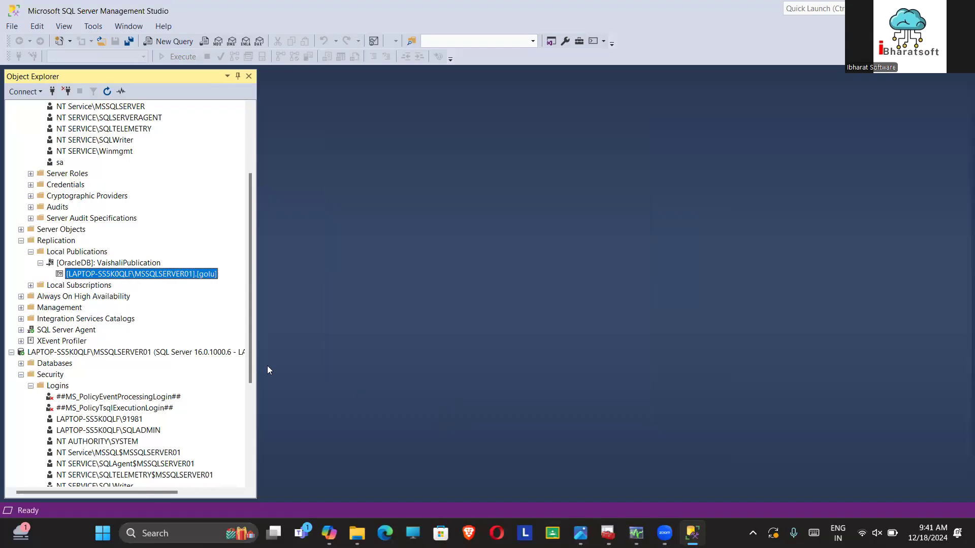
Step: Delete the remaining [golu] subscription and its subscriber record, choosing LAPTOP-SS5K0QLF as the server for the subscriber connection
right_click(202, 274)
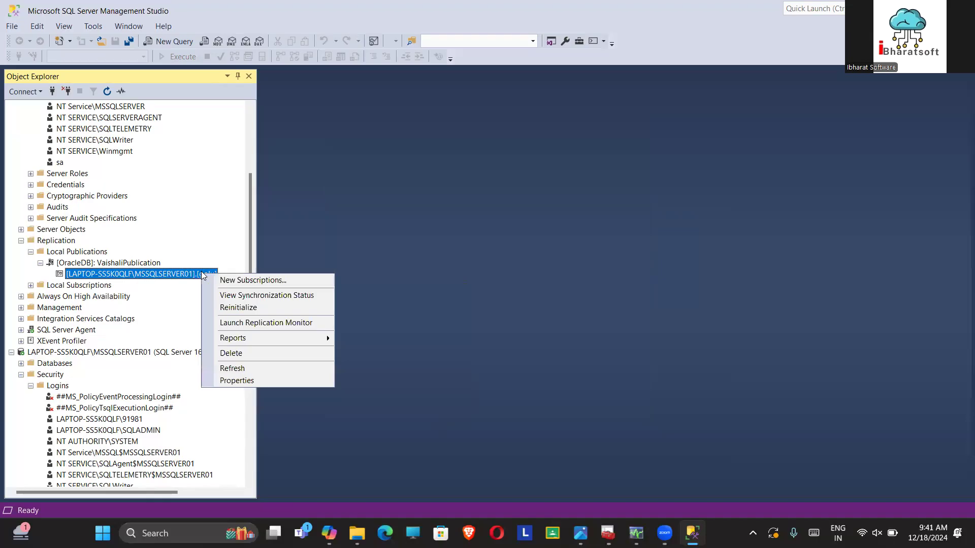
left_click(221, 352)
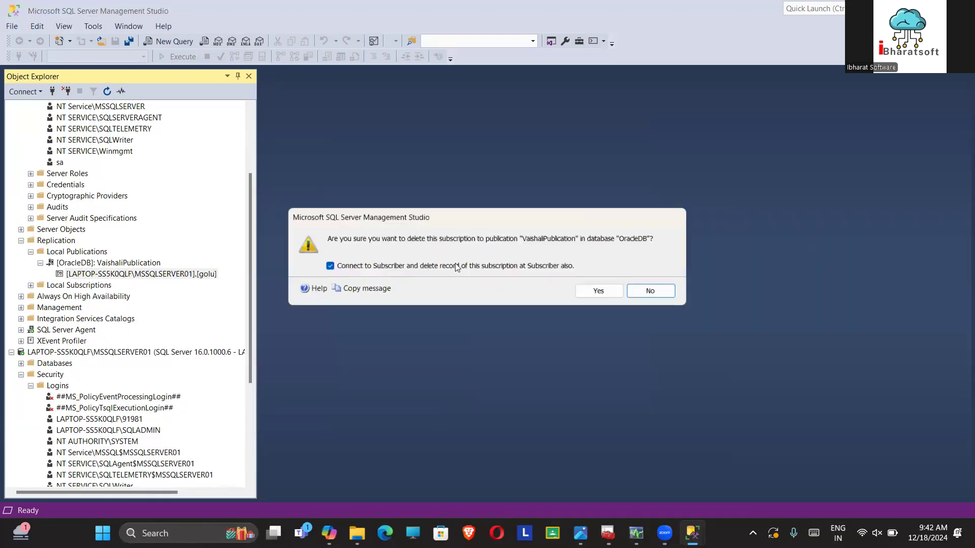
left_click(602, 291)
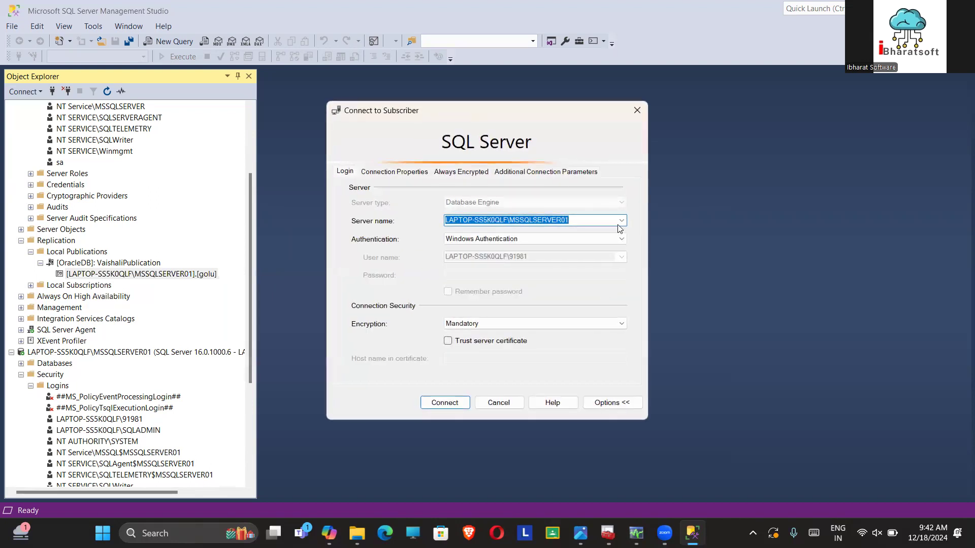
left_click(621, 222)
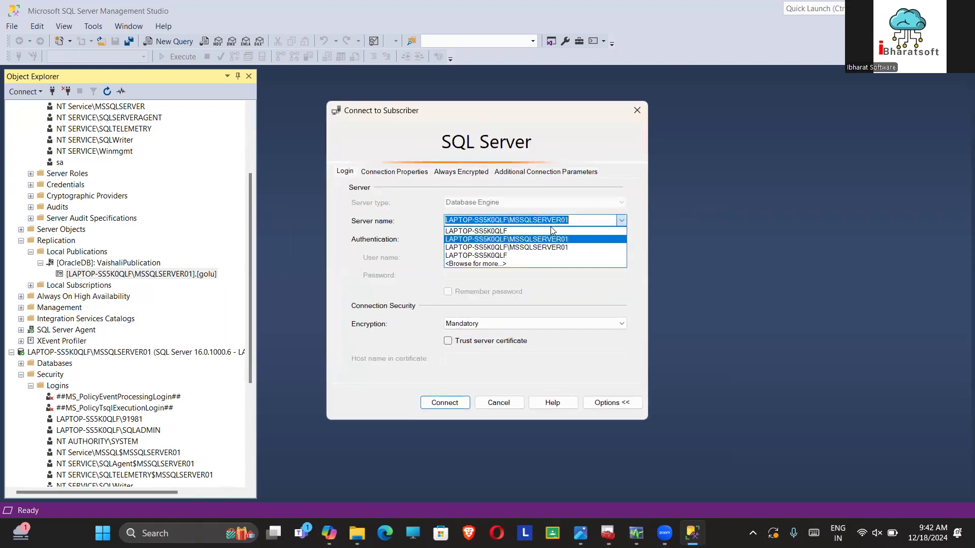
left_click(552, 231)
left_click(450, 404)
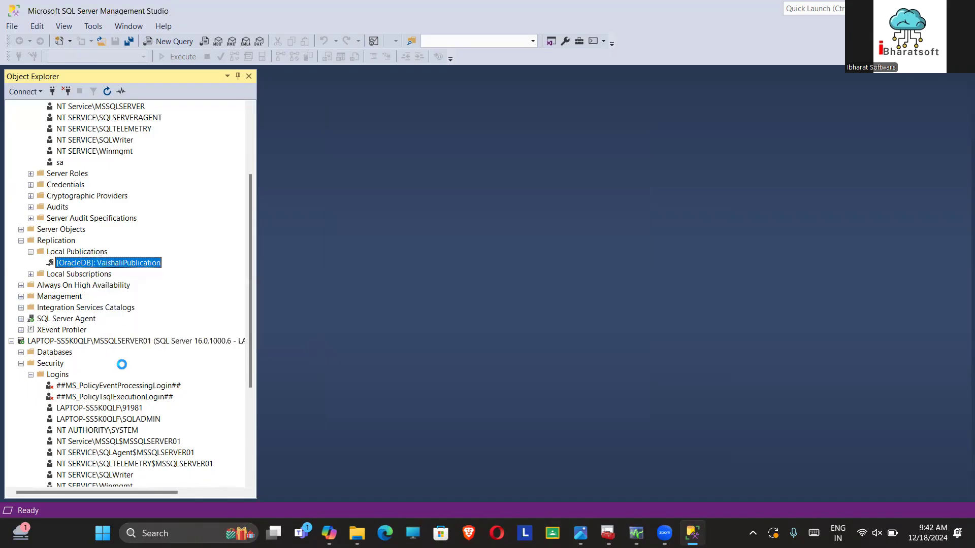
Step: Try to delete the OracleDB publication from the local publications on LAPTOP-SS5K0QLF
right_click(101, 262)
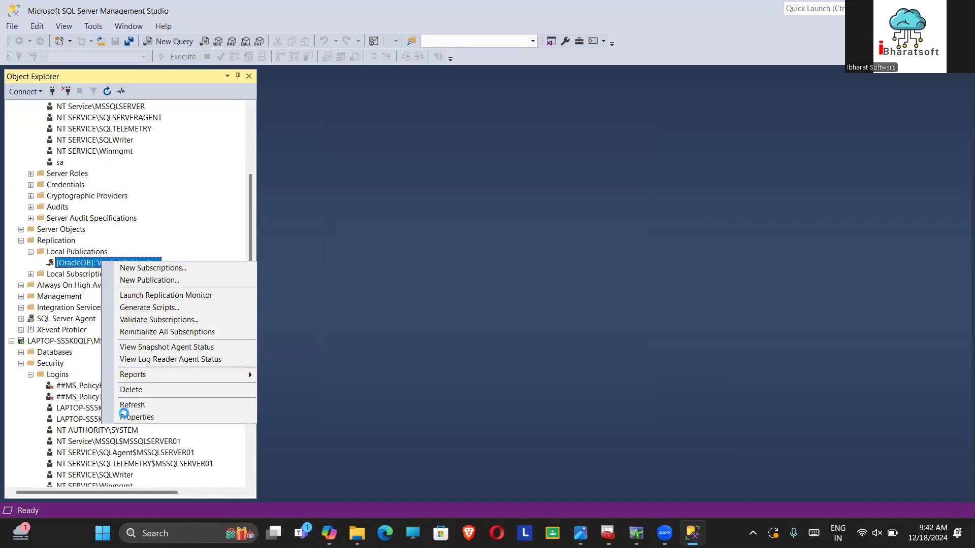
left_click(141, 388)
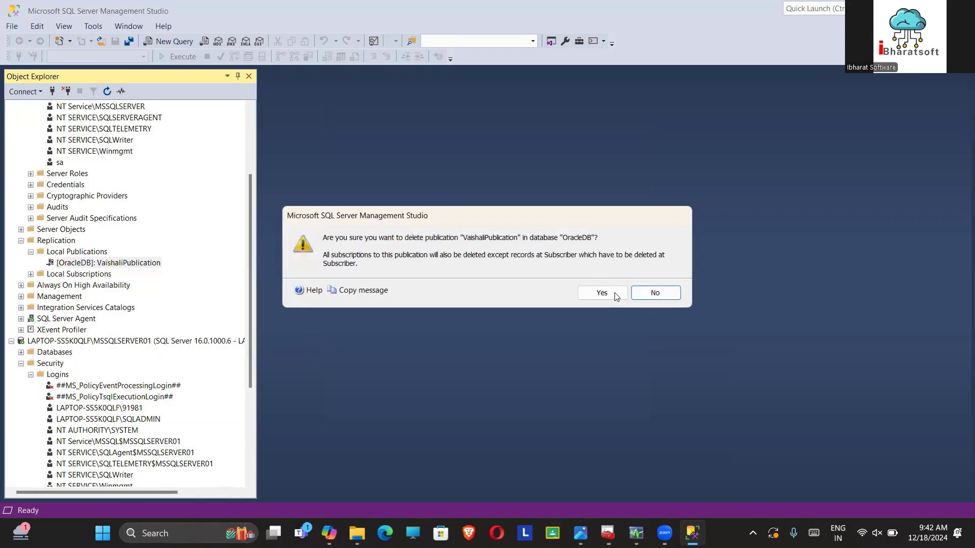
left_click(601, 293)
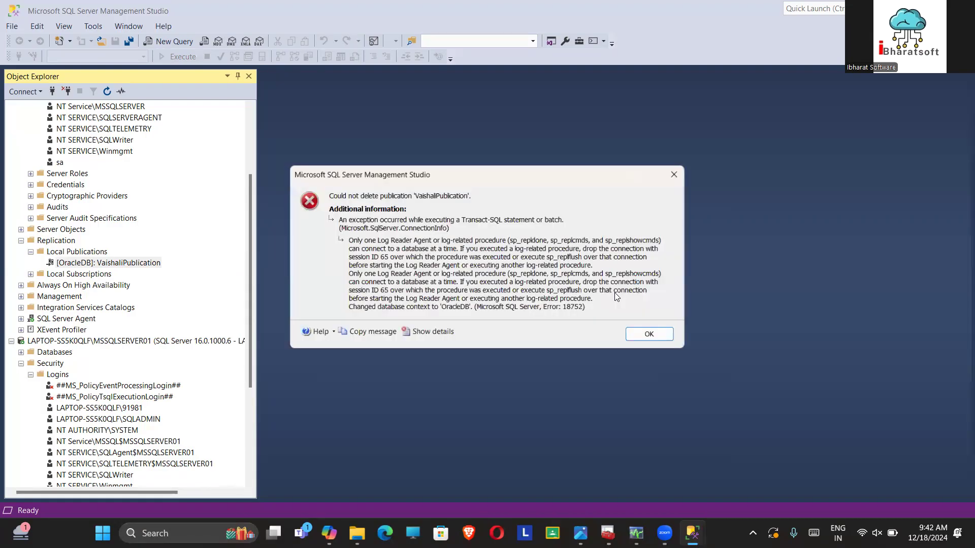
left_click(655, 337)
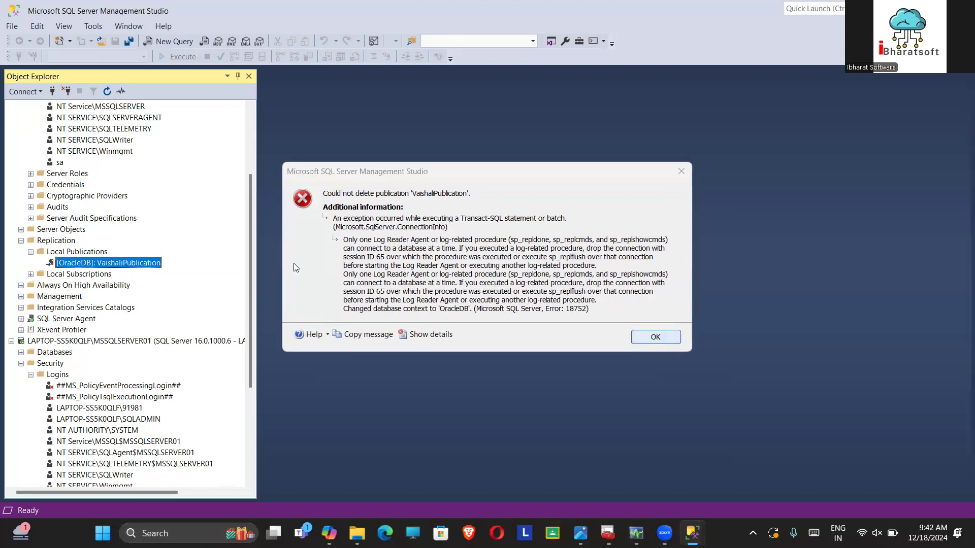
Step: Refresh the object tree and retry deleting the OracleDB publication
left_click(108, 92)
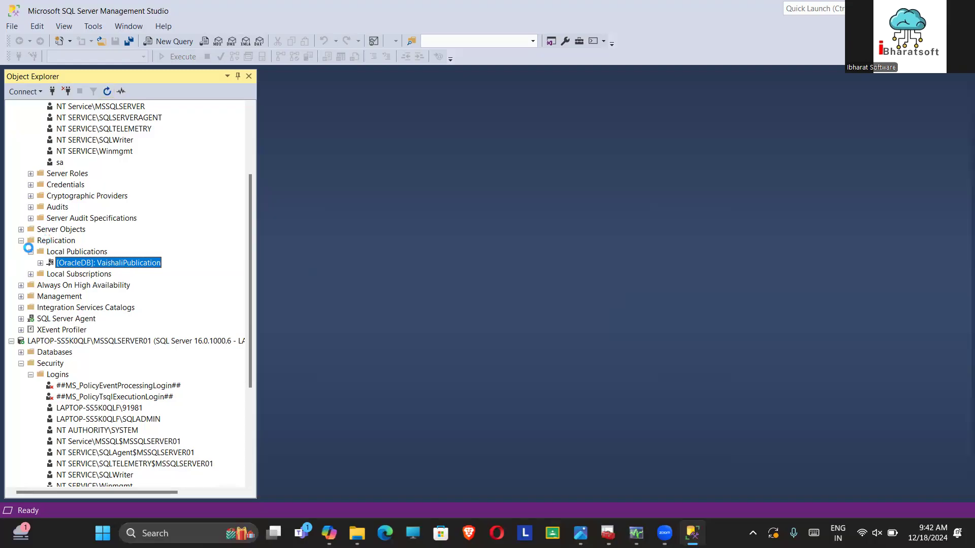
left_click(31, 251)
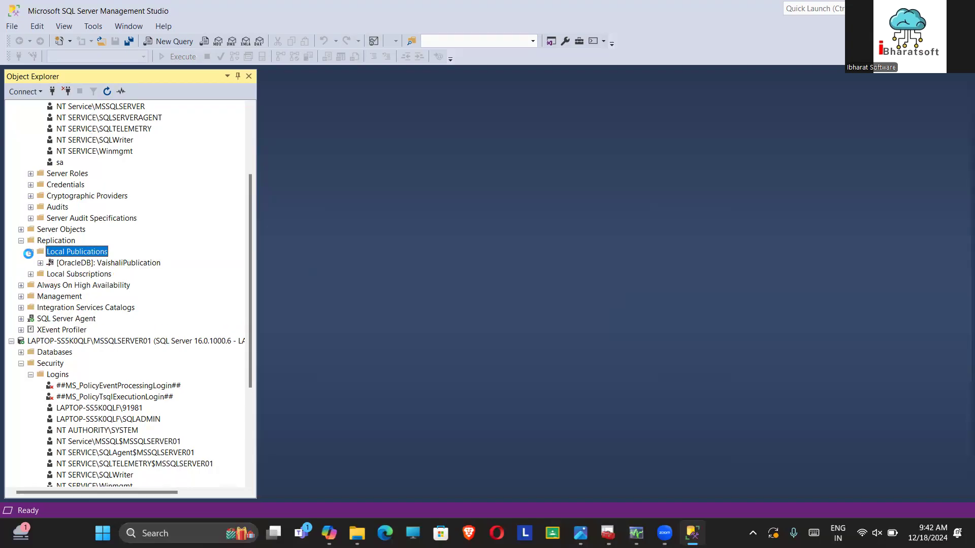
right_click(59, 262)
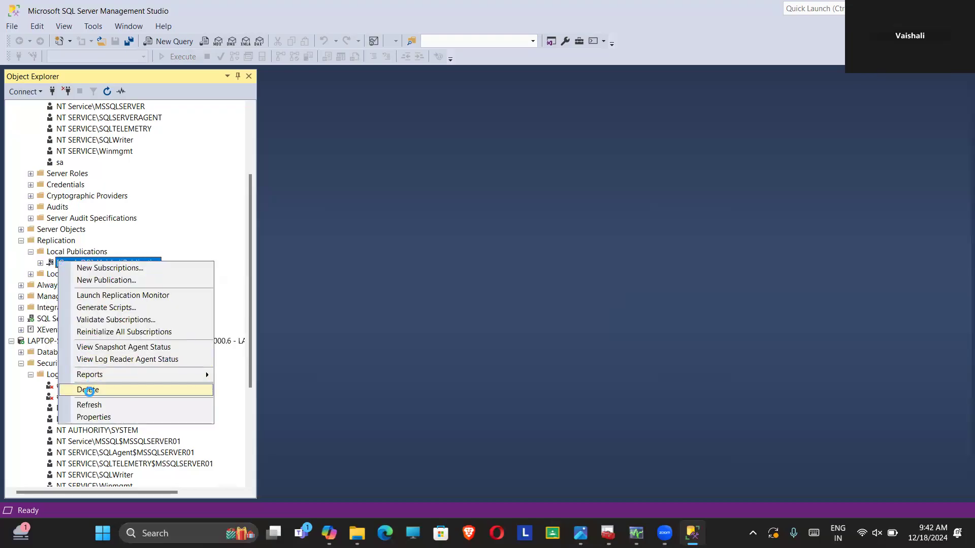
left_click(88, 390)
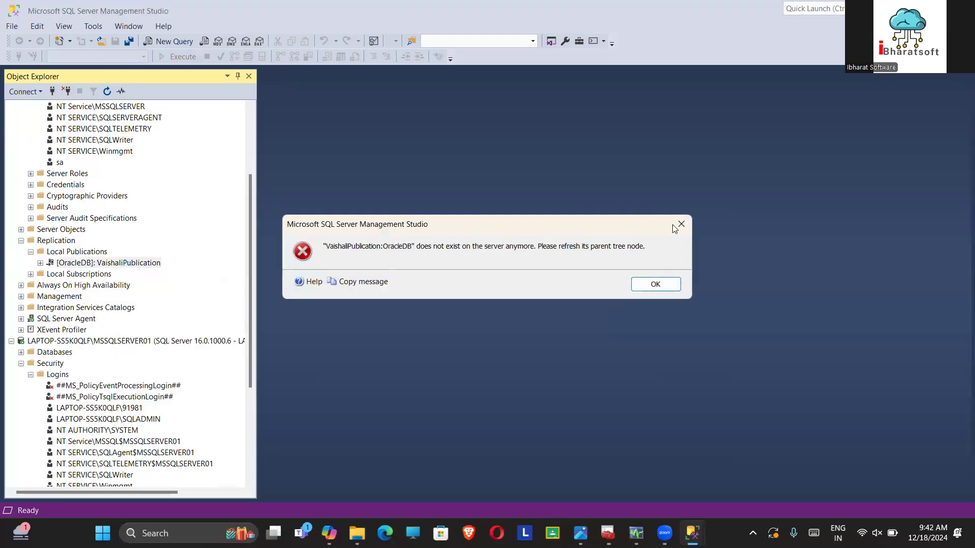
left_click(680, 225)
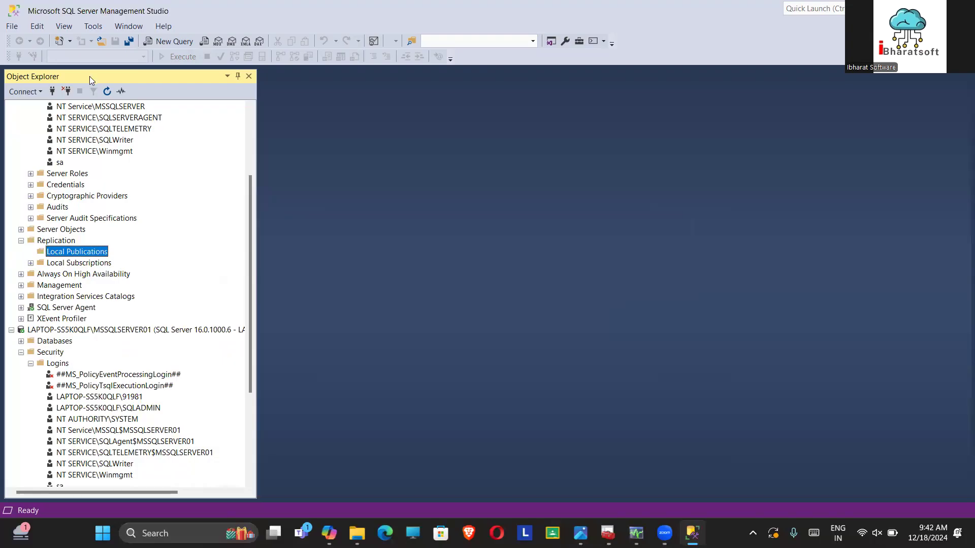
Step: Refresh LAPTOP-SS5K0QLF's Local Publications folder and check whether it still contains any publications
left_click(107, 92)
scroll(249, 152, "up", 4)
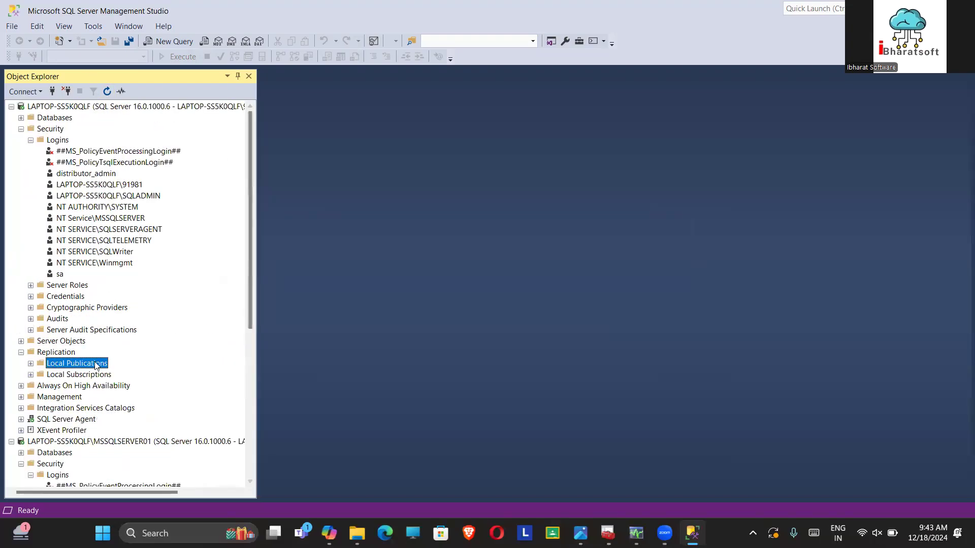
left_click(32, 363)
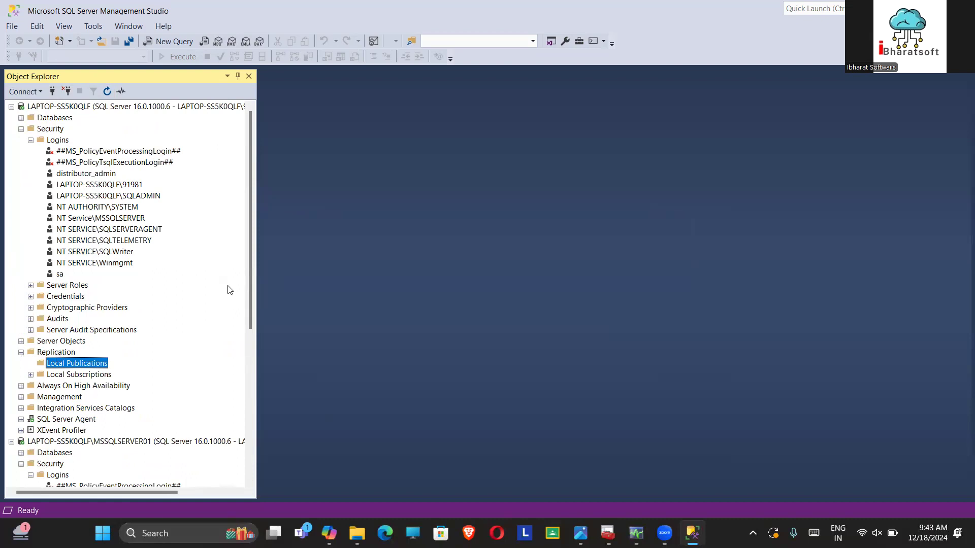
Step: Start the New Publication Wizard for the local publications on LAPTOP-SS5K0QLF
scroll(248, 270, "down", 1)
left_click_drag(247, 289, 260, 414)
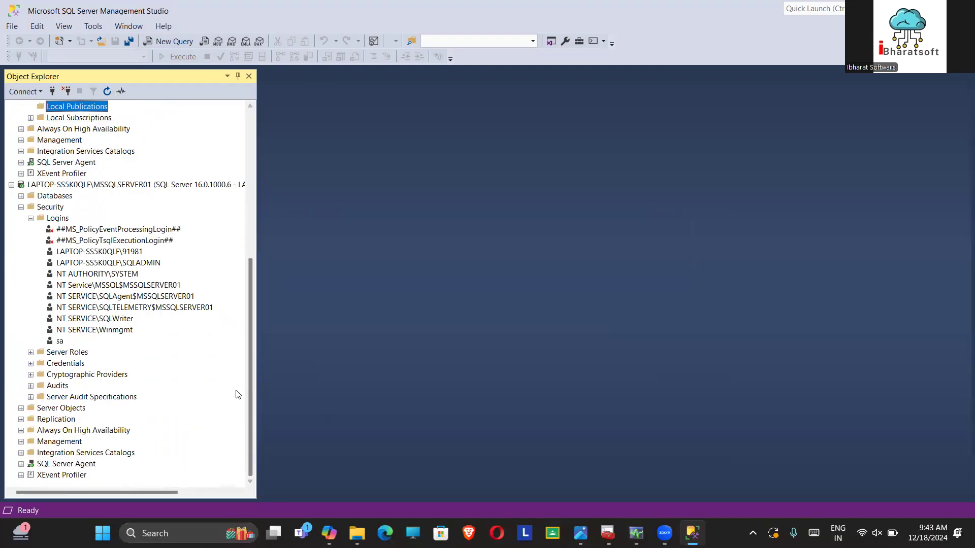
left_click_drag(248, 366, 247, 249)
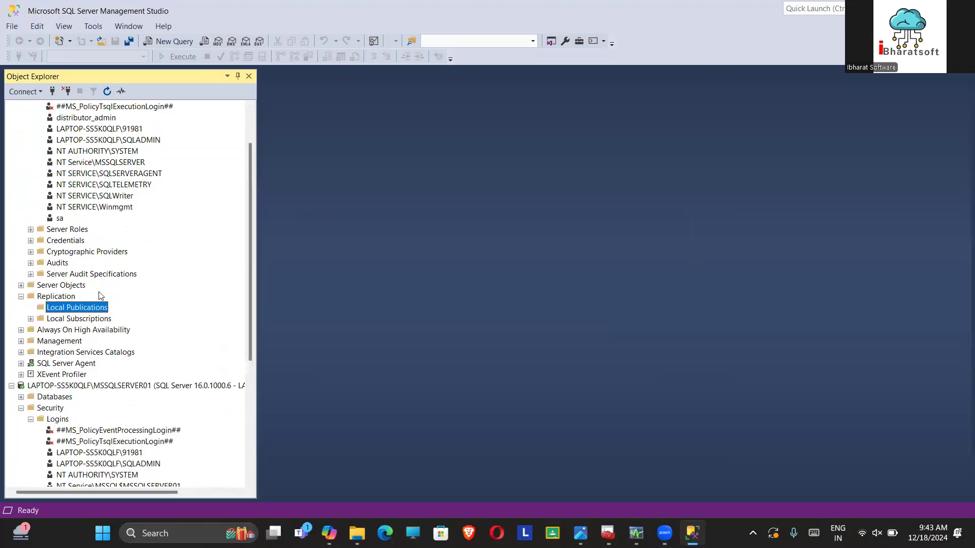
right_click(82, 310)
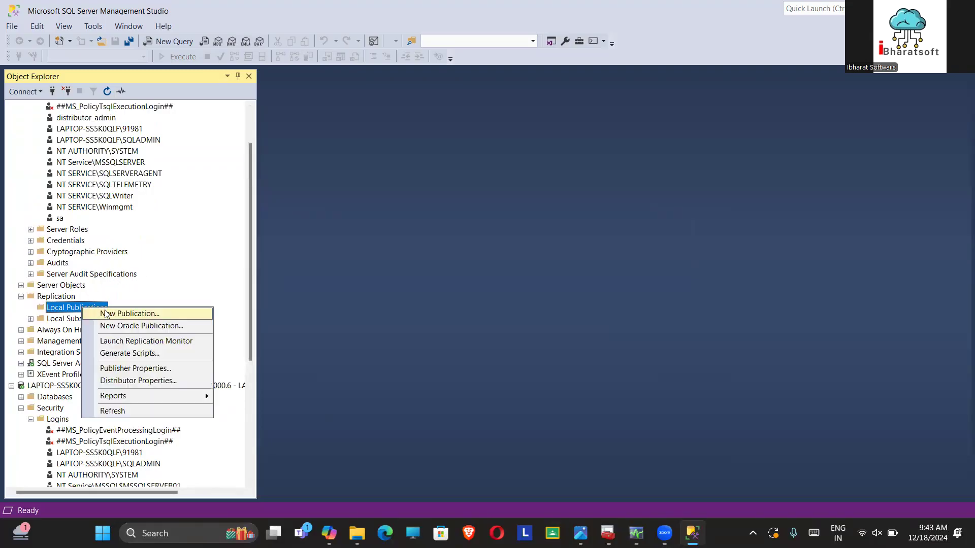
left_click(106, 315)
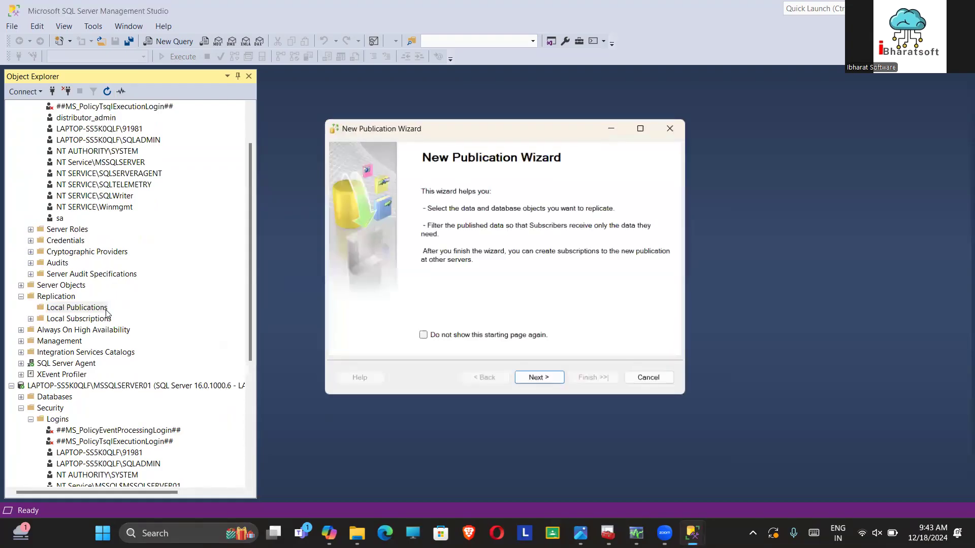
Step: Choose OracleDB as the publication database and set the publication type to Transactional publication
left_click(536, 378)
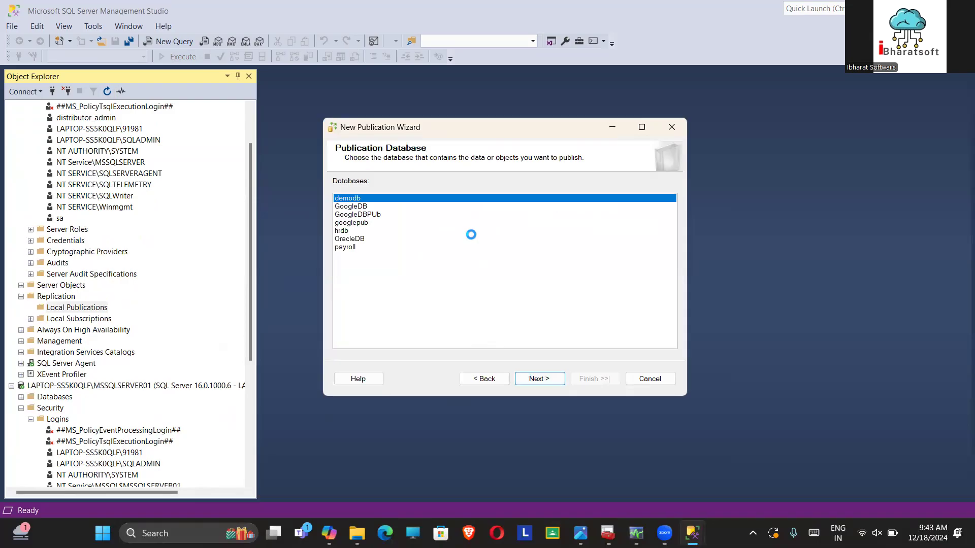
left_click(354, 238)
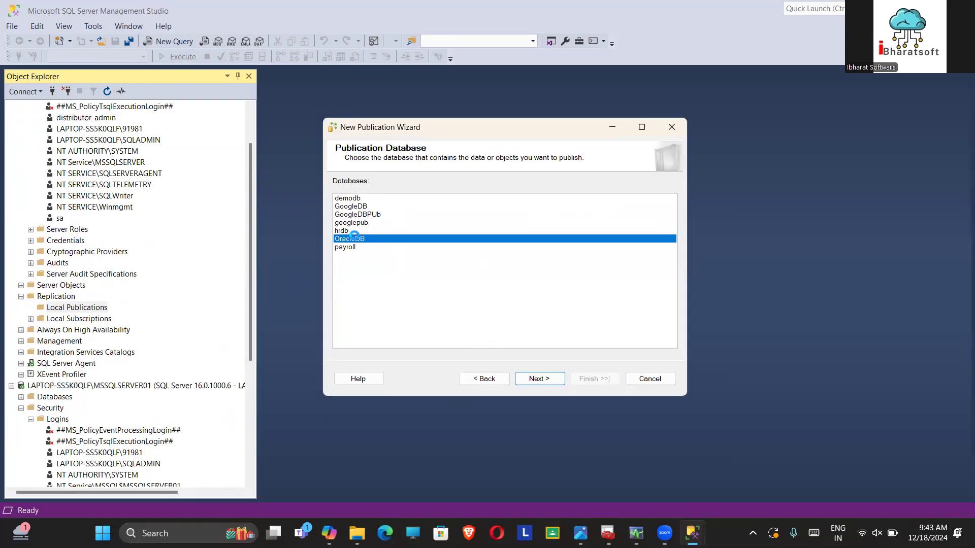
left_click(537, 381)
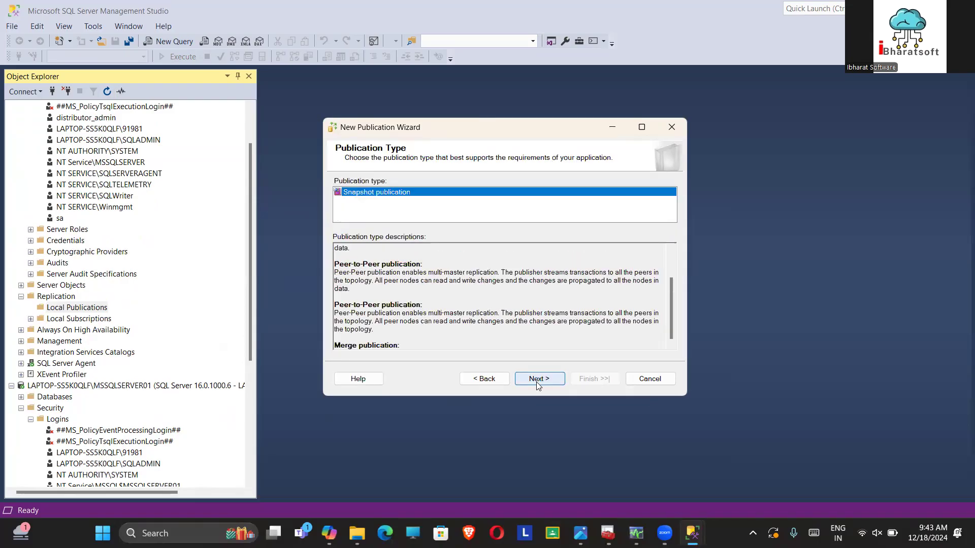
left_click(433, 203)
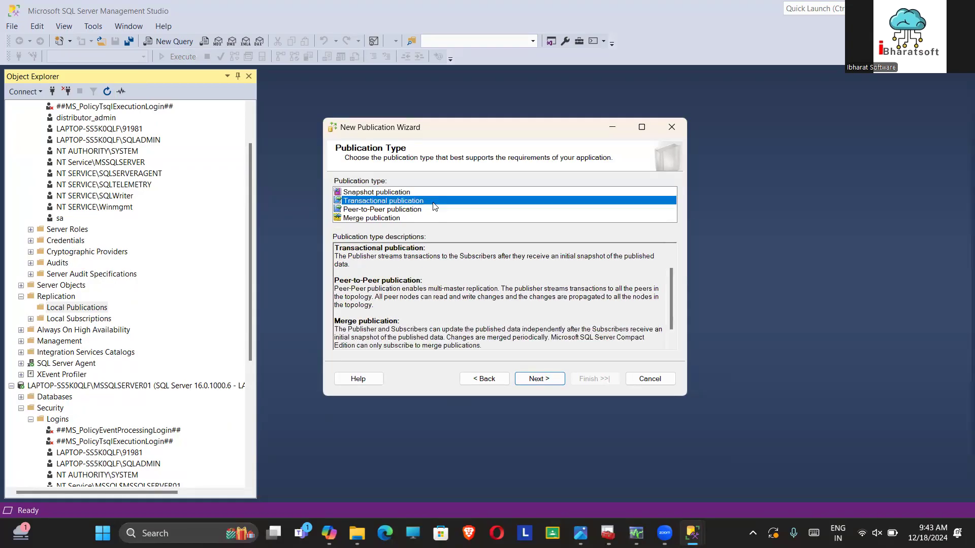
left_click(539, 380)
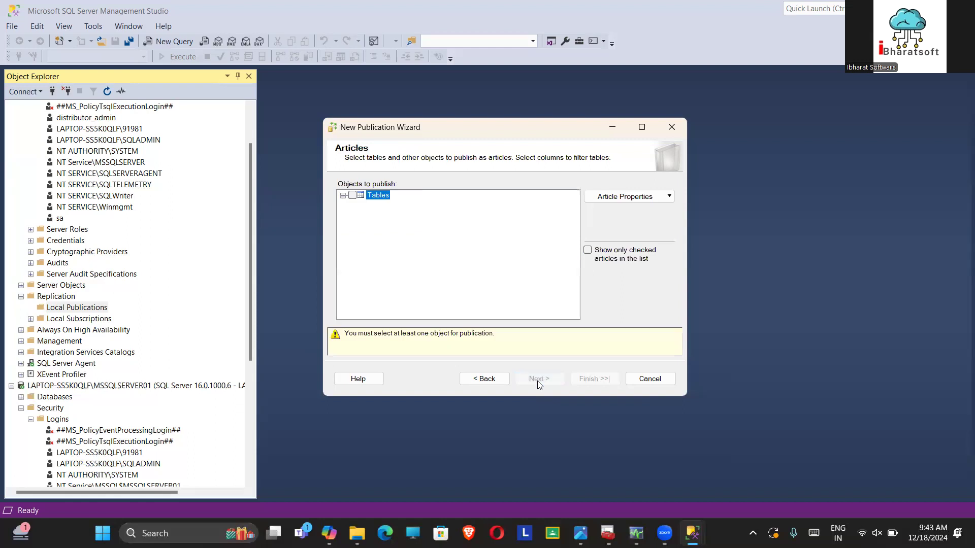
Step: Select the tblAccount (dbo) table as the article to publish, without any row filters
left_click(343, 196)
left_click(362, 205)
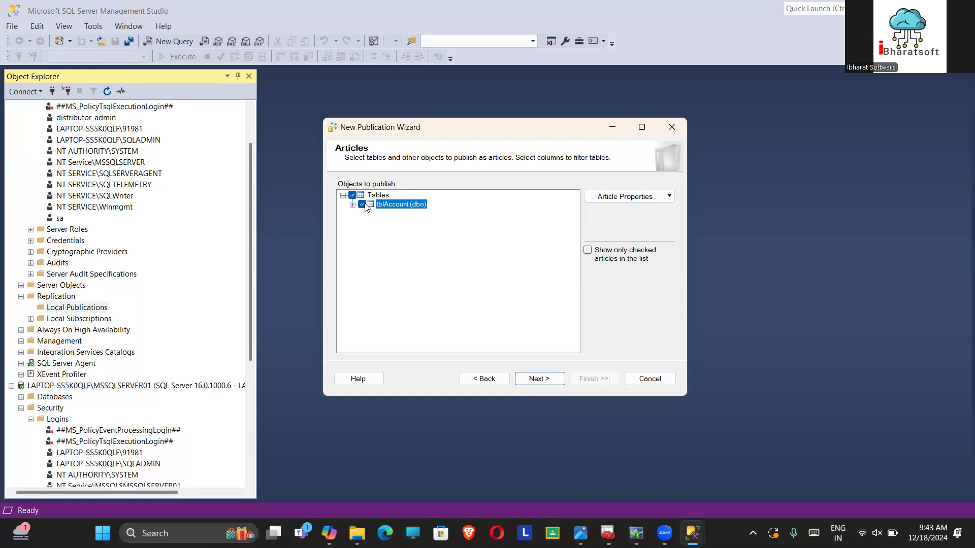
left_click(537, 384)
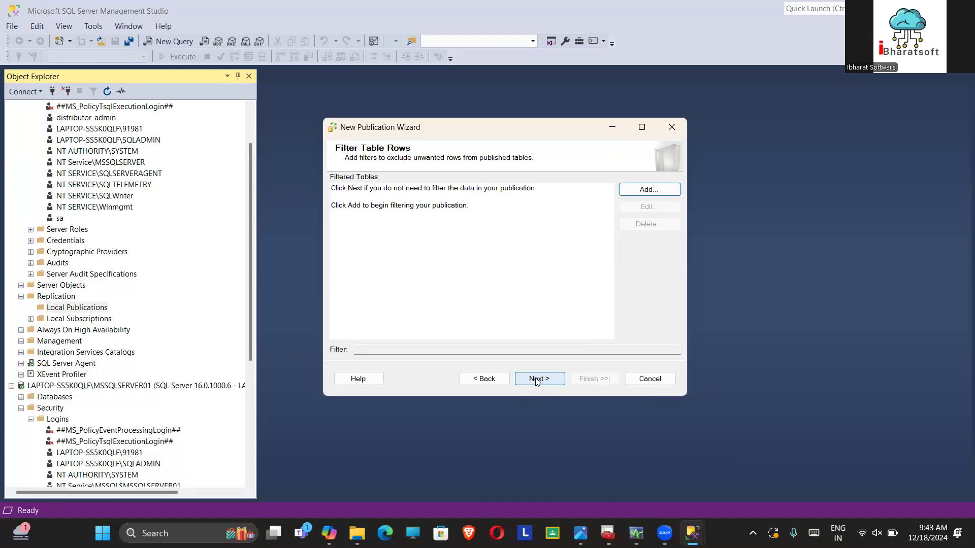
left_click(537, 384)
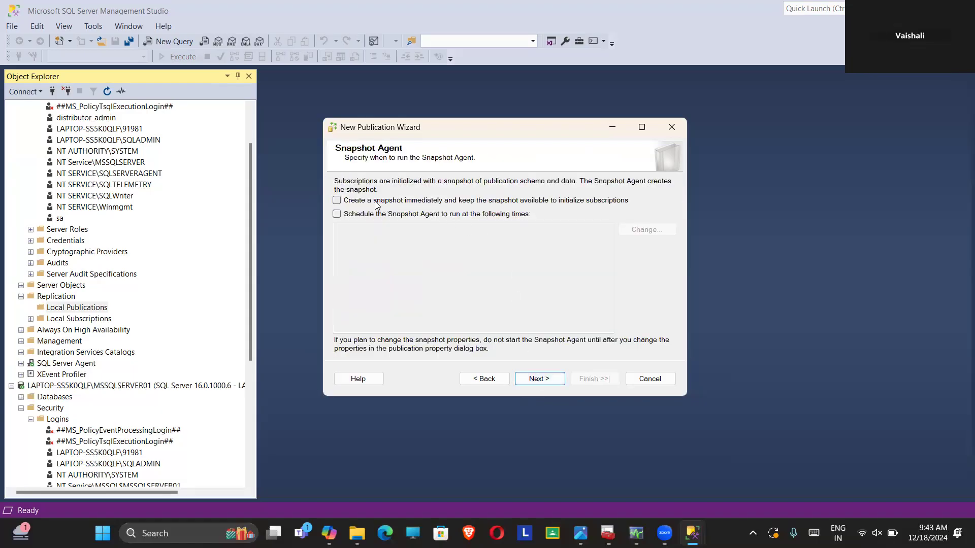
Step: Have the snapshot created immediately and kept available, and run the Snapshot Agent under the SQL Server Agent service account
left_click(338, 201)
left_click(537, 379)
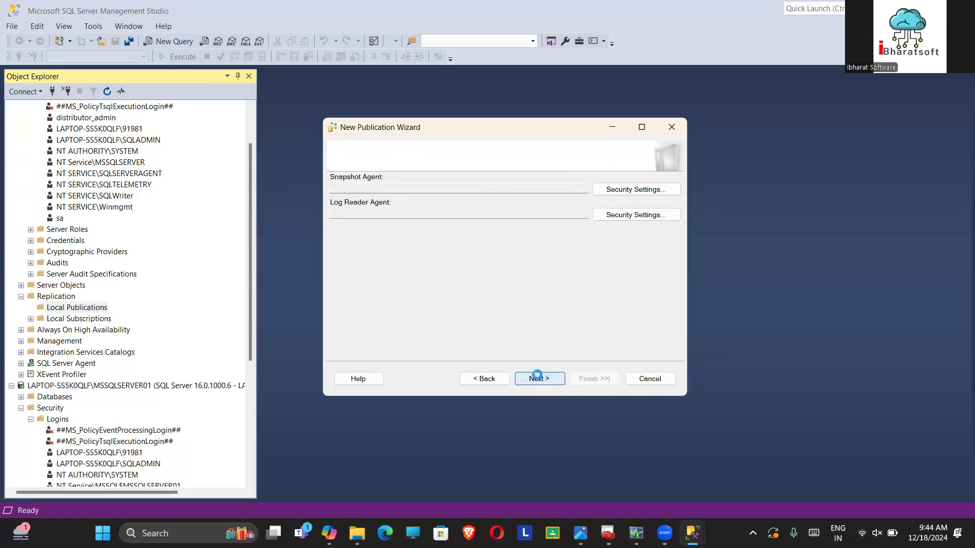
left_click(620, 195)
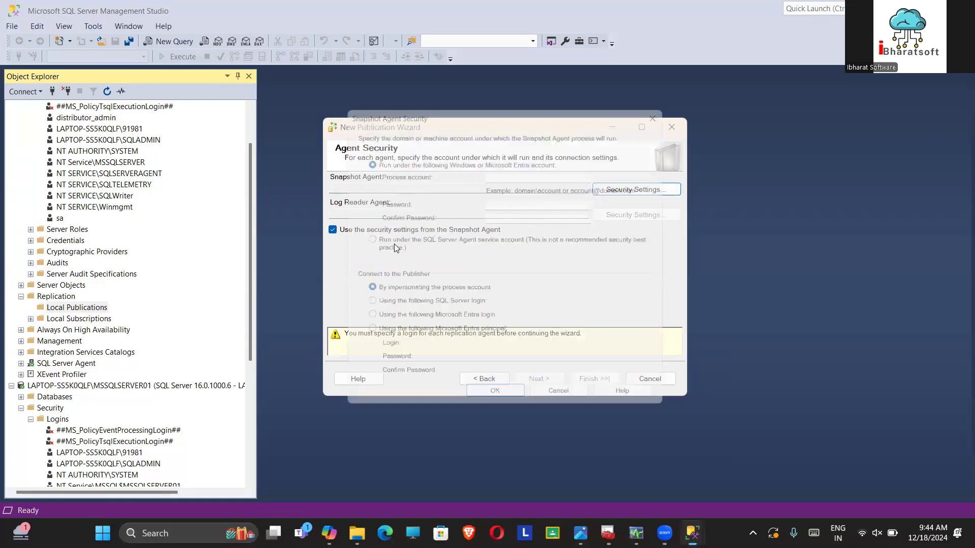
left_click(362, 238)
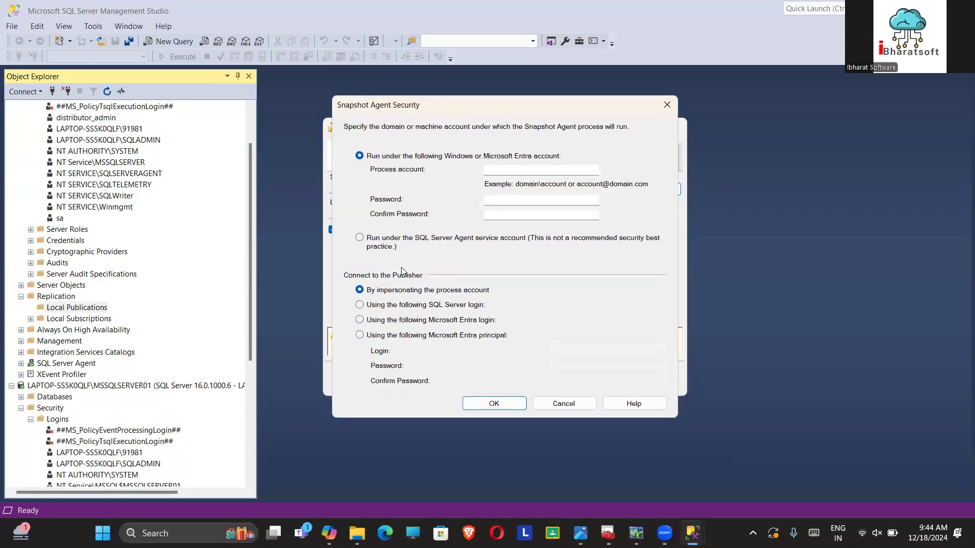
left_click(482, 404)
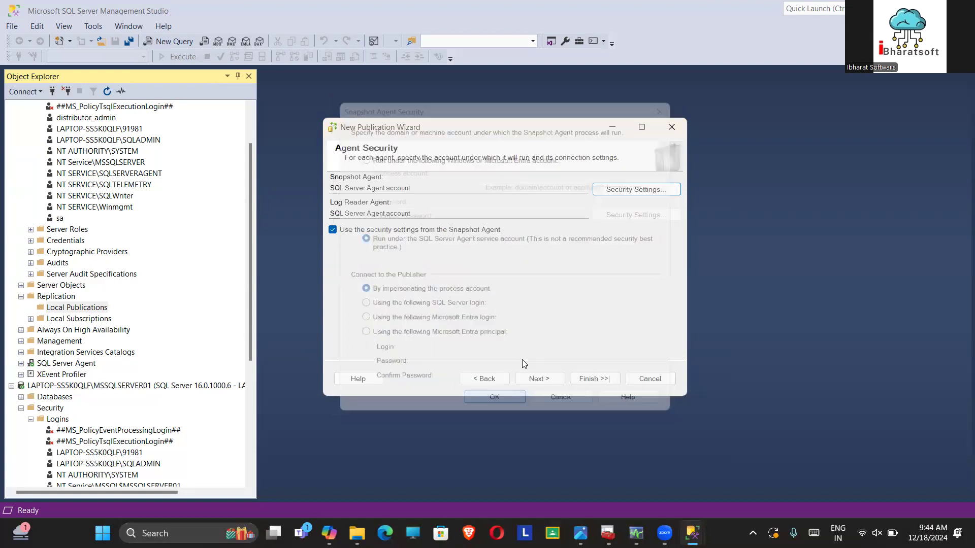
left_click(539, 379)
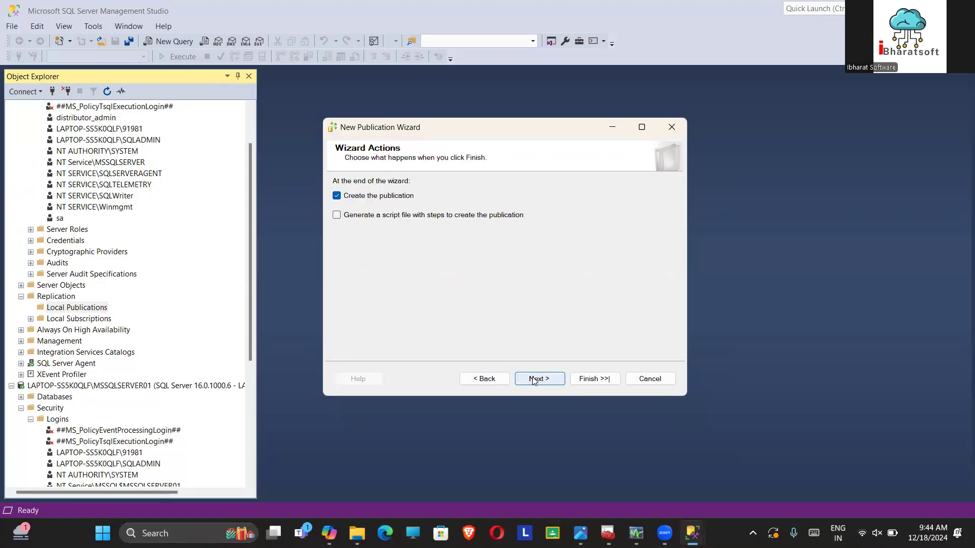
Step: Name the publication Pub_Oracledb_tran, create it and close the wizard
left_click(535, 381)
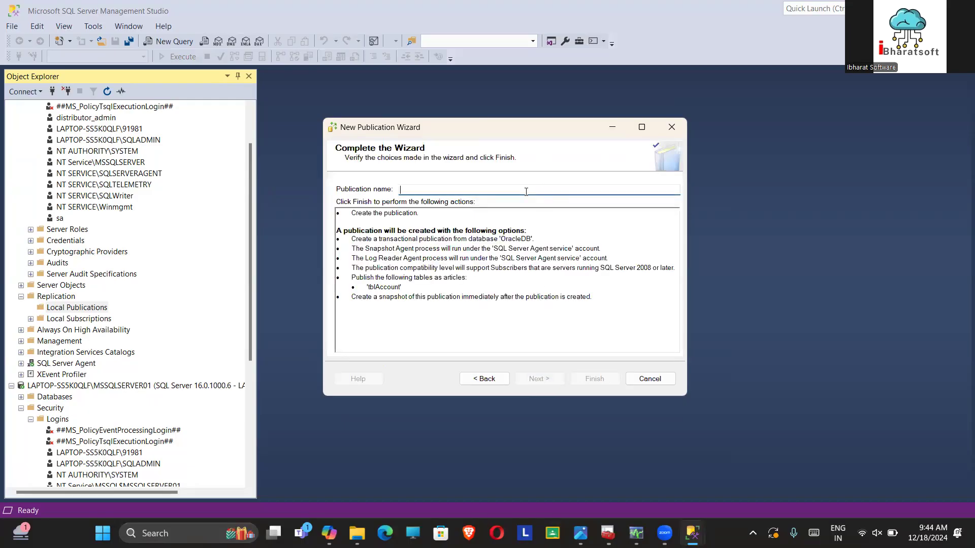
type("Pub_Oracledb_tran")
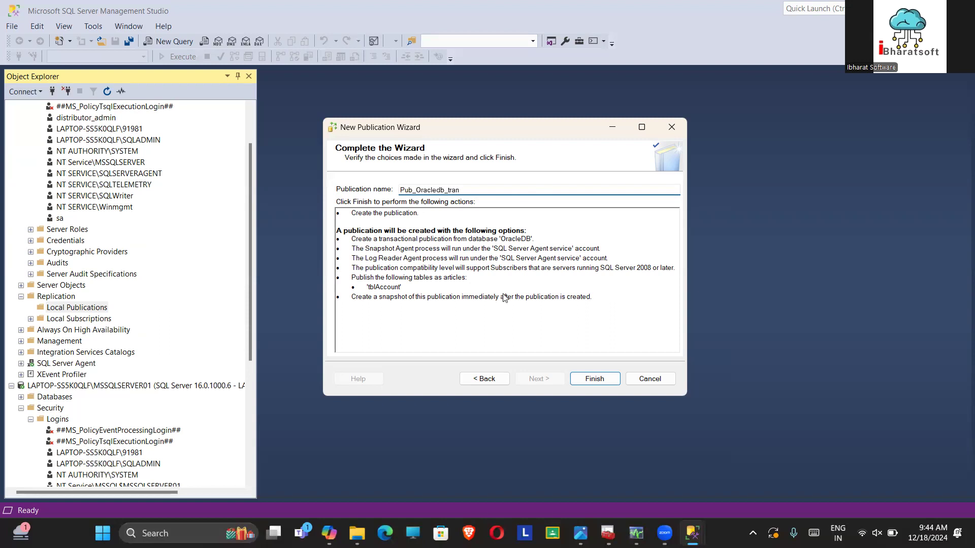
left_click(585, 382)
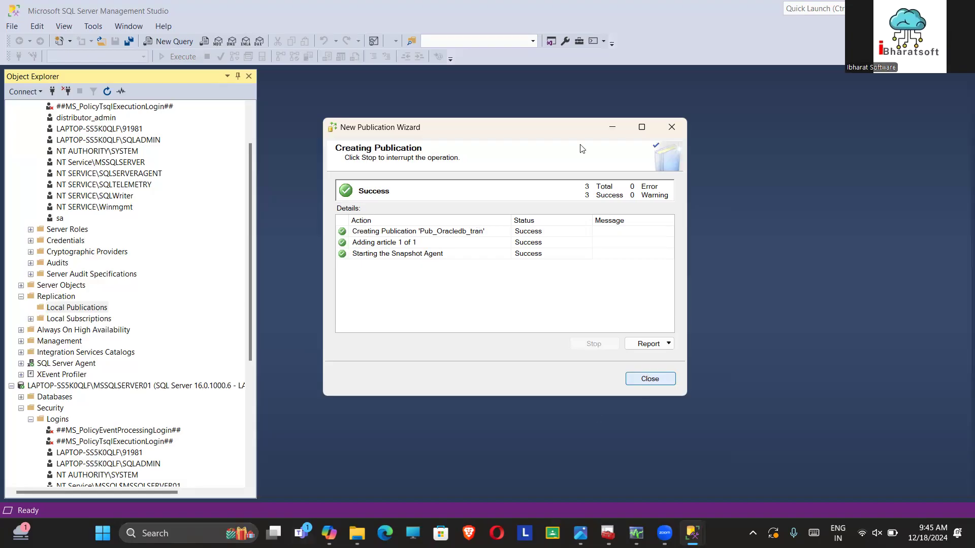
key("Return")
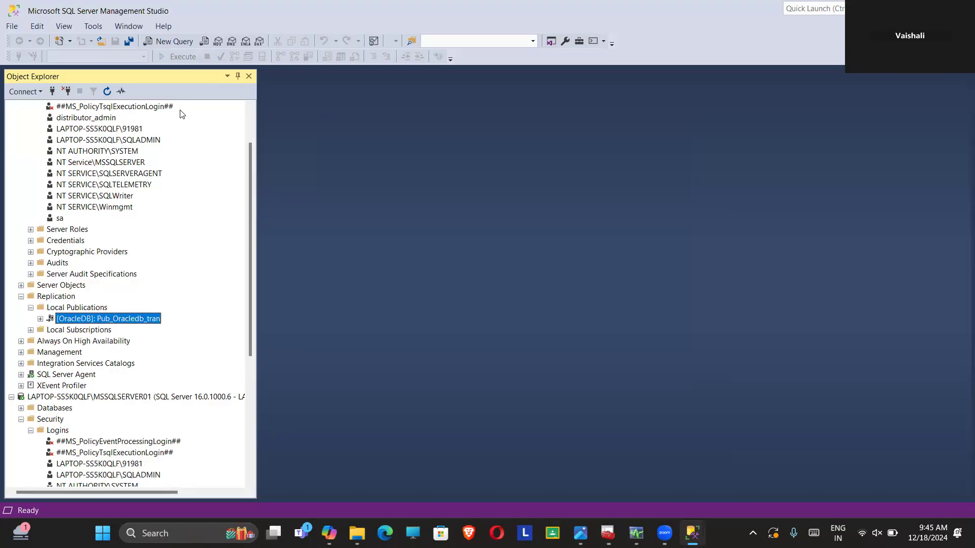
Step: Start a new subscription to Pub_Oracledb_tran as a push subscription, with all agents running at the Distributor
right_click(89, 320)
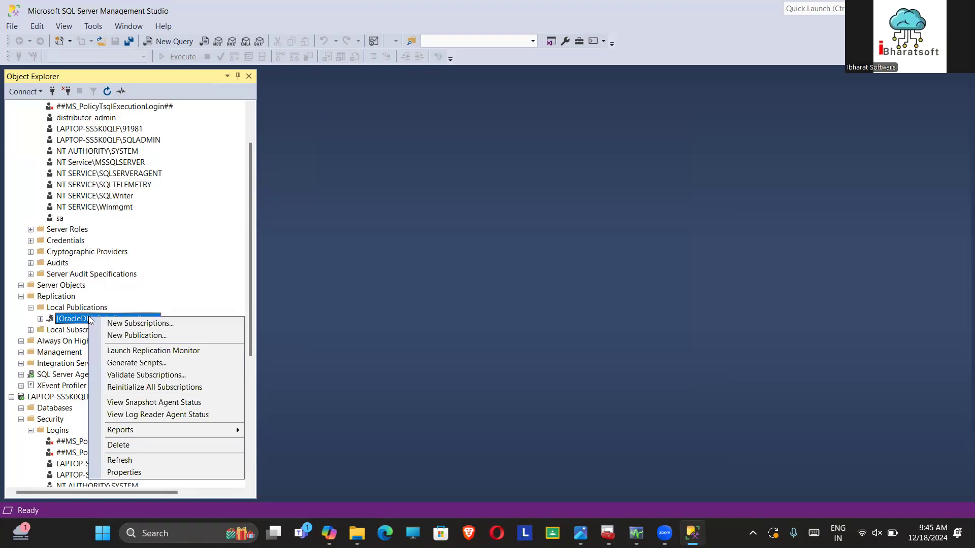
left_click(125, 325)
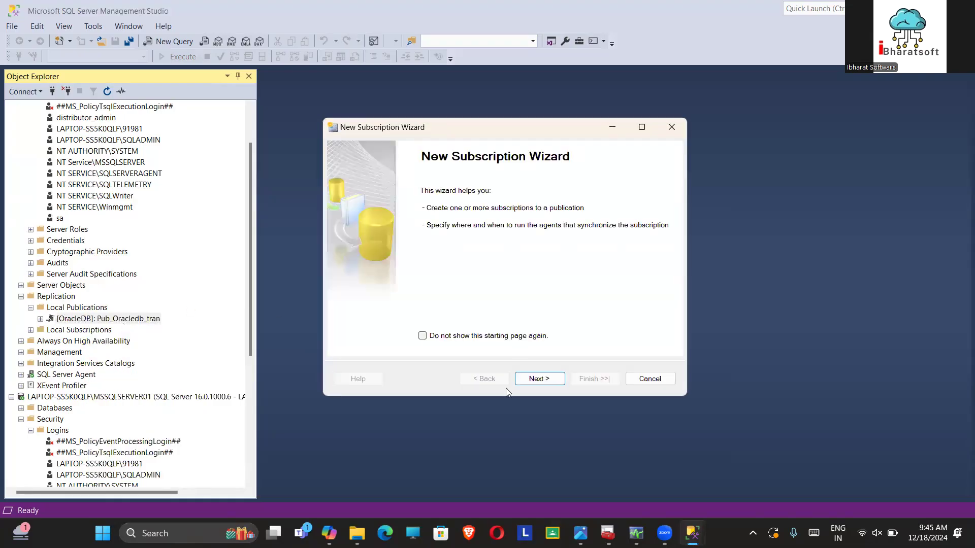
left_click(539, 379)
left_click(539, 379)
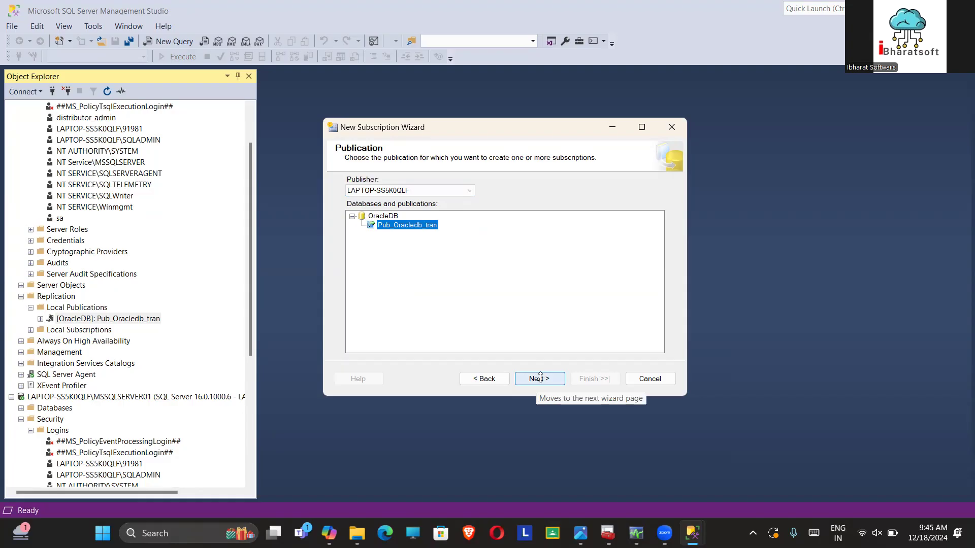
left_click(540, 377)
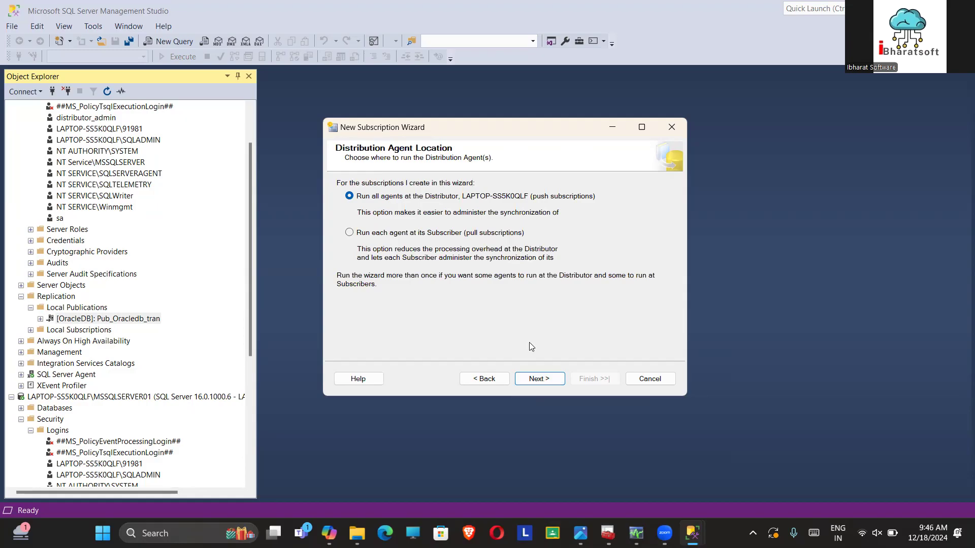
left_click(536, 377)
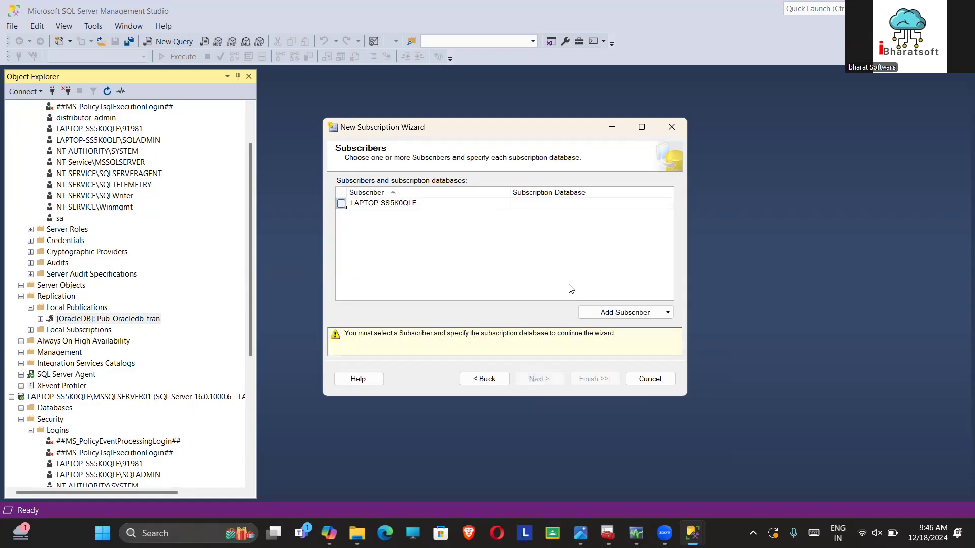
Step: Add LAPTOP-SS5K0QLF\MSSQLSERVER01 as a SQL Server subscriber using Windows Authentication
left_click(604, 312)
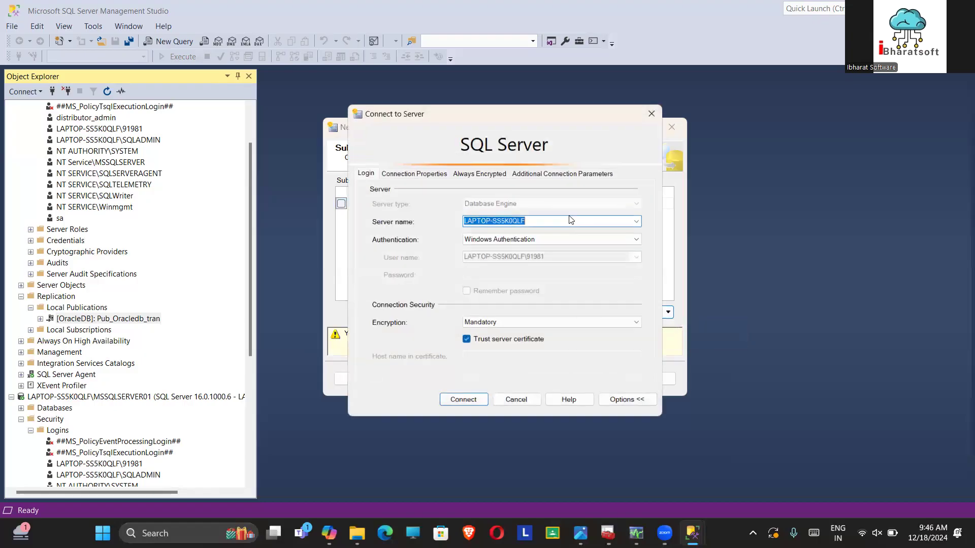
left_click(639, 220)
left_click(508, 239)
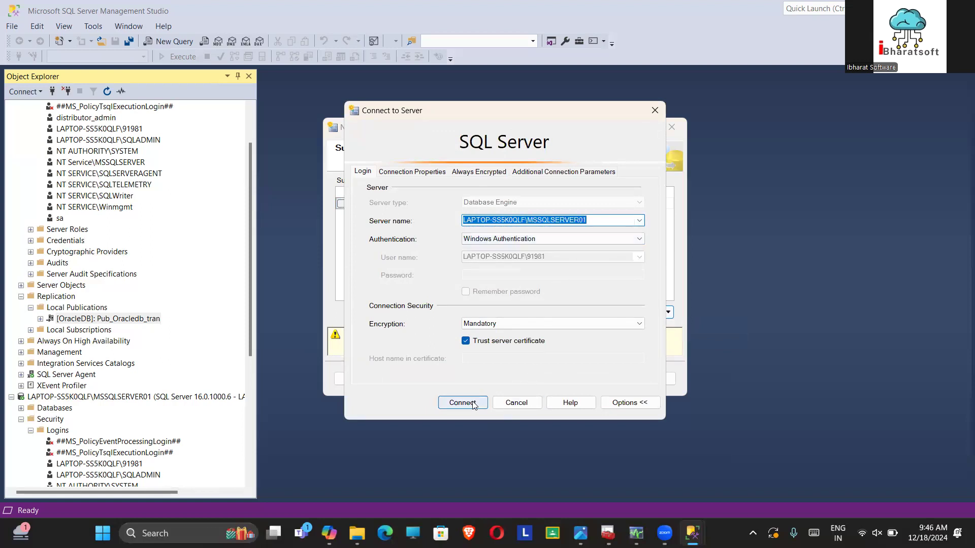
left_click(462, 402)
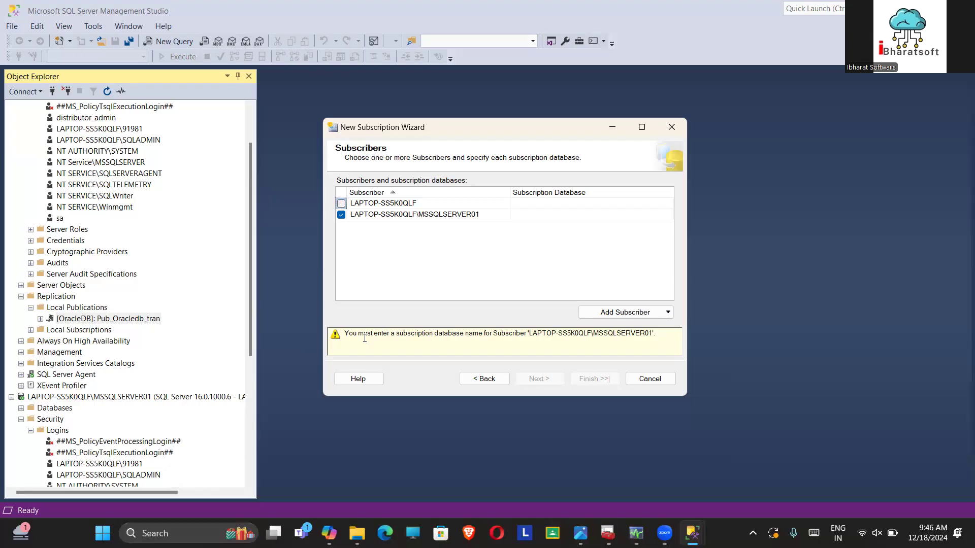
Step: Create a new database named OracleDB_rep as the subscription database for the MSSQLSERVER01 subscriber
left_click(527, 214)
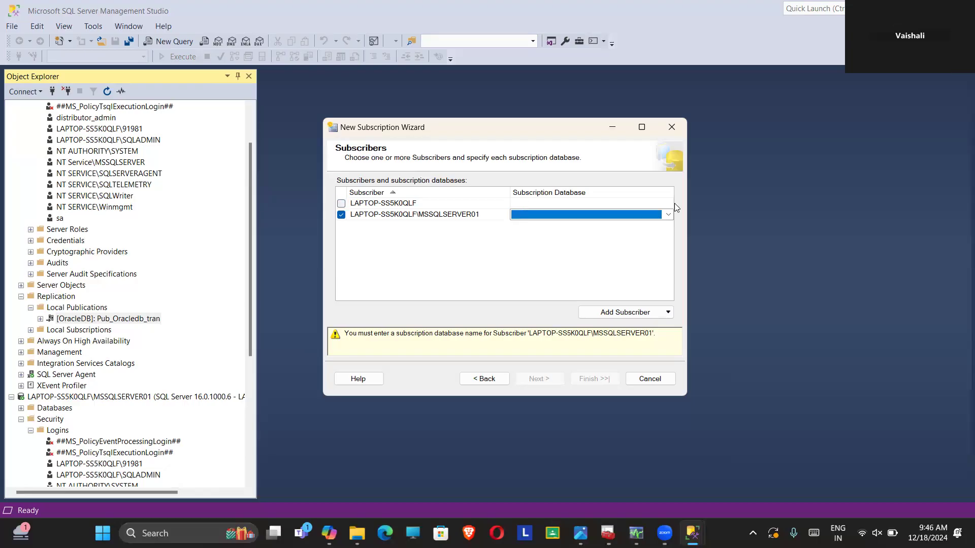
left_click(668, 215)
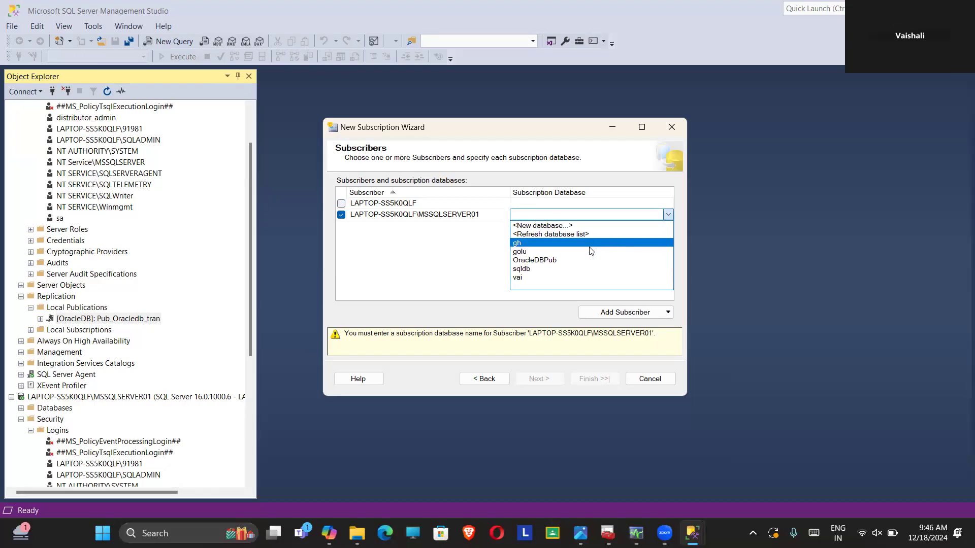
left_click(568, 226)
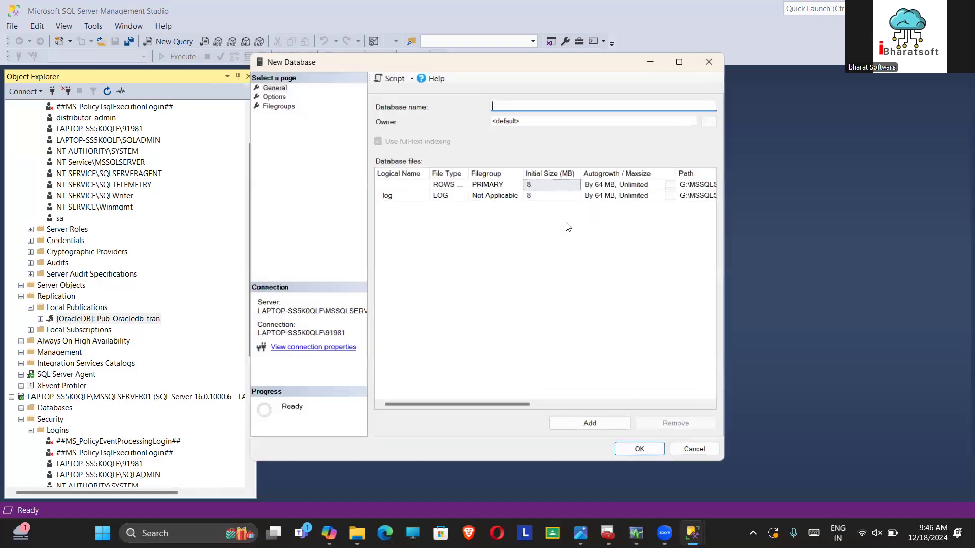
type("Orac")
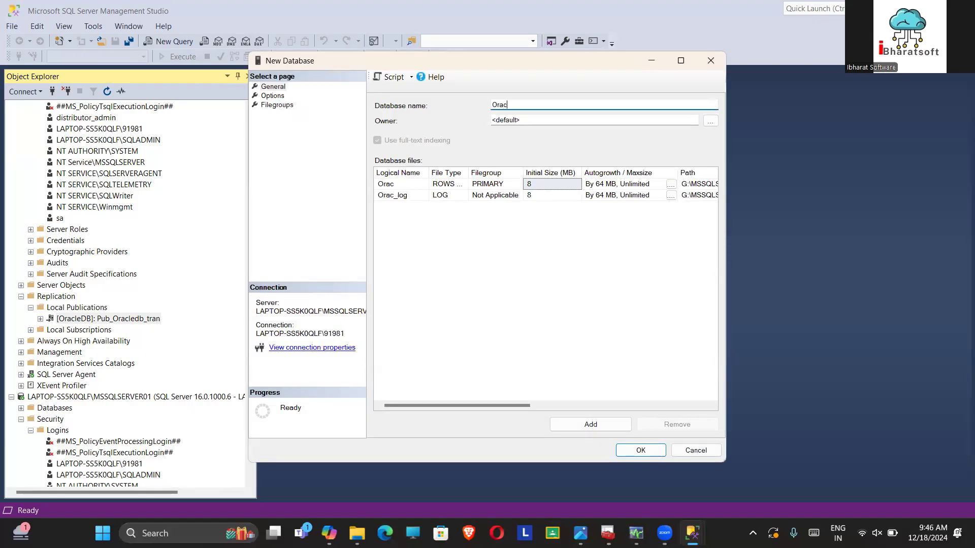
type("leDB_rep")
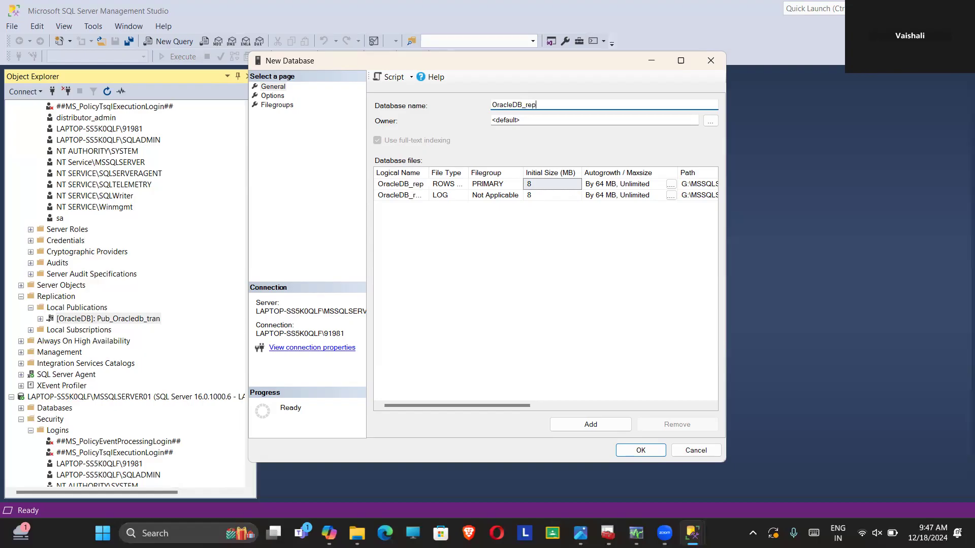
left_click(641, 452)
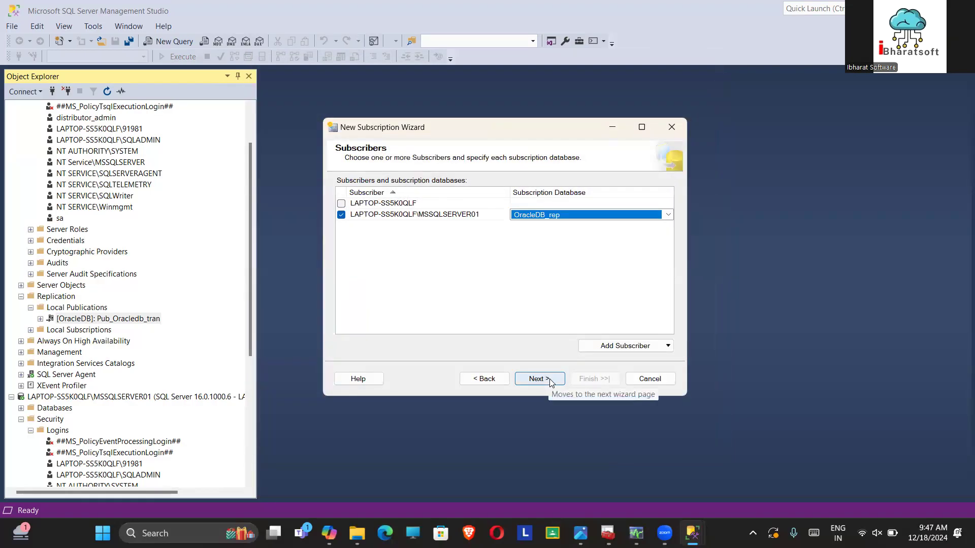
left_click(549, 380)
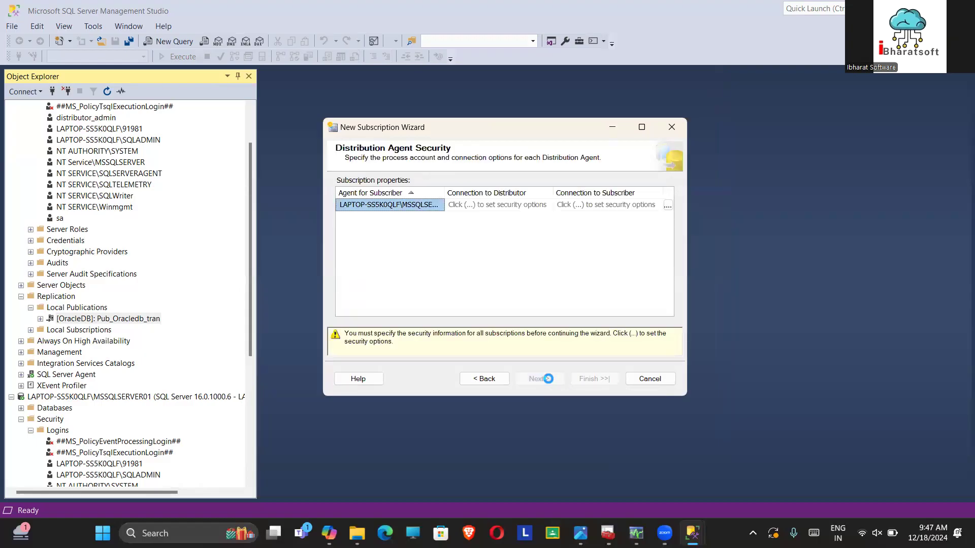
Step: Set the subscription's Distribution Agent to run under the SQL Server Agent service account, impersonating the process account for its connections
left_click(668, 205)
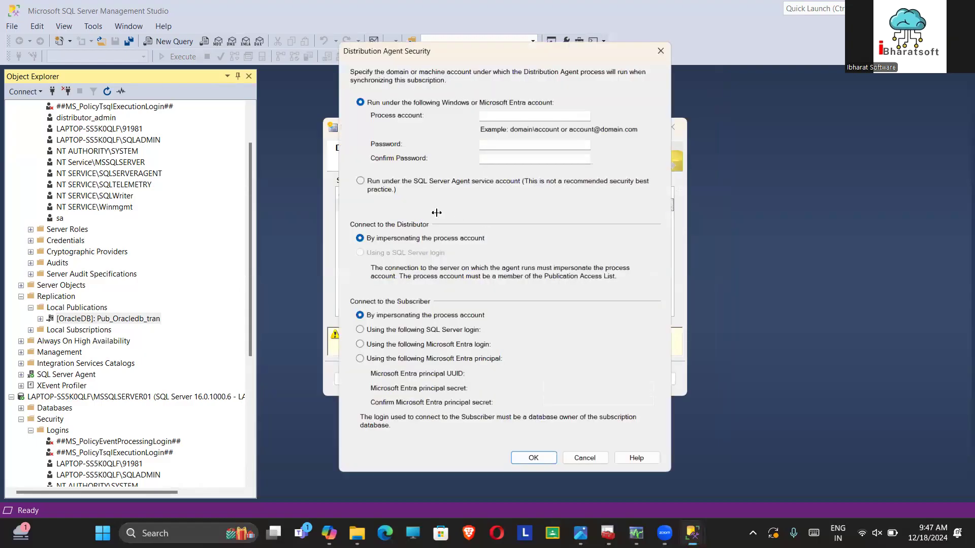
left_click(363, 178)
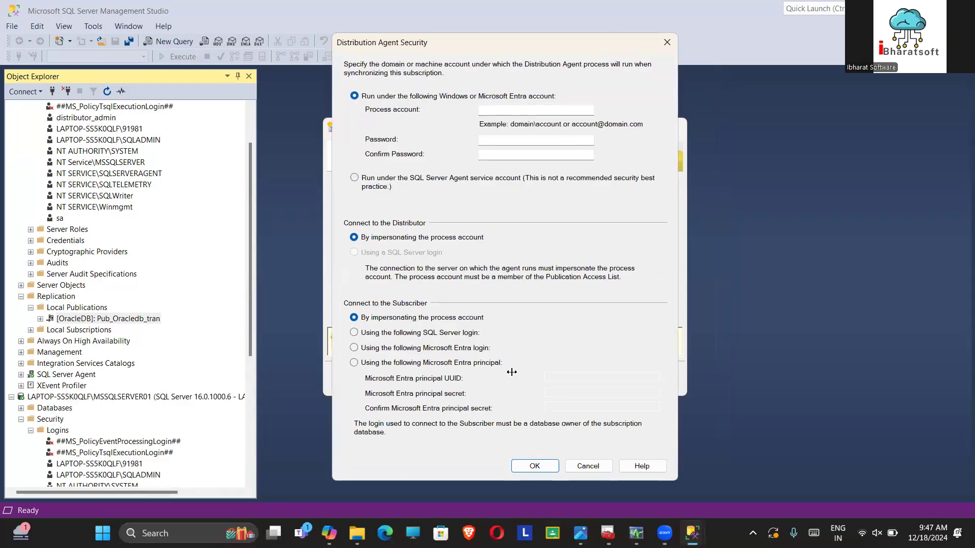
left_click(532, 465)
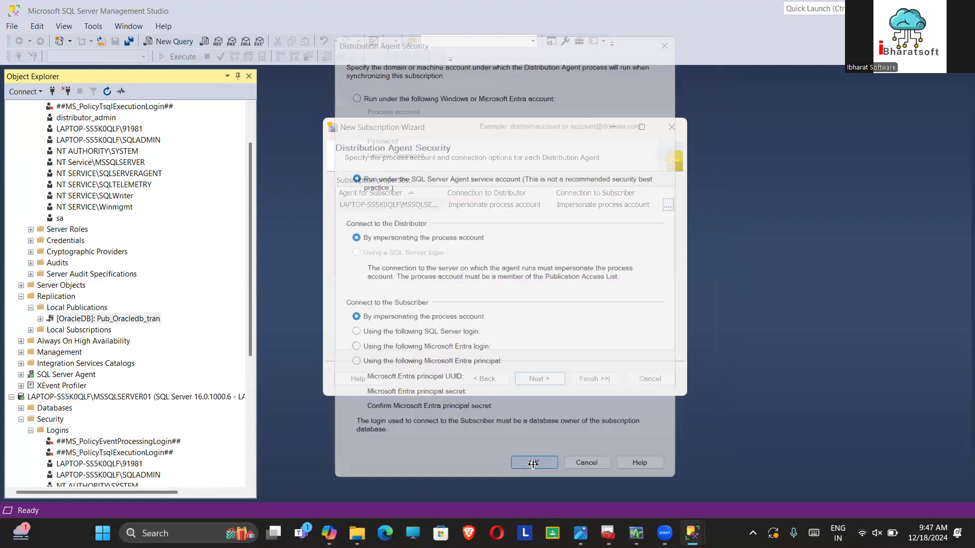
Step: Keep the subscription's agent schedule at Run continuously and have it initialized immediately, without the memory-optimized option
left_click(533, 381)
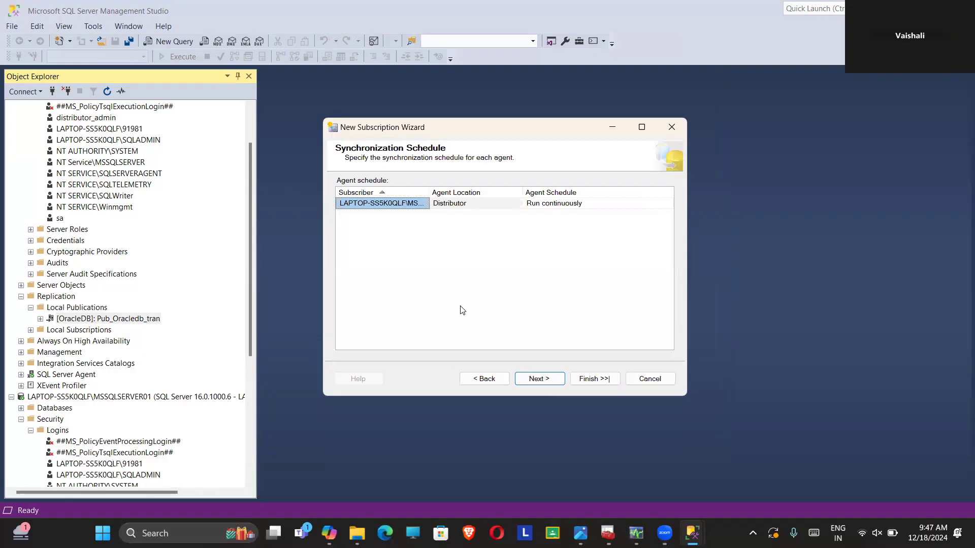
left_click(524, 378)
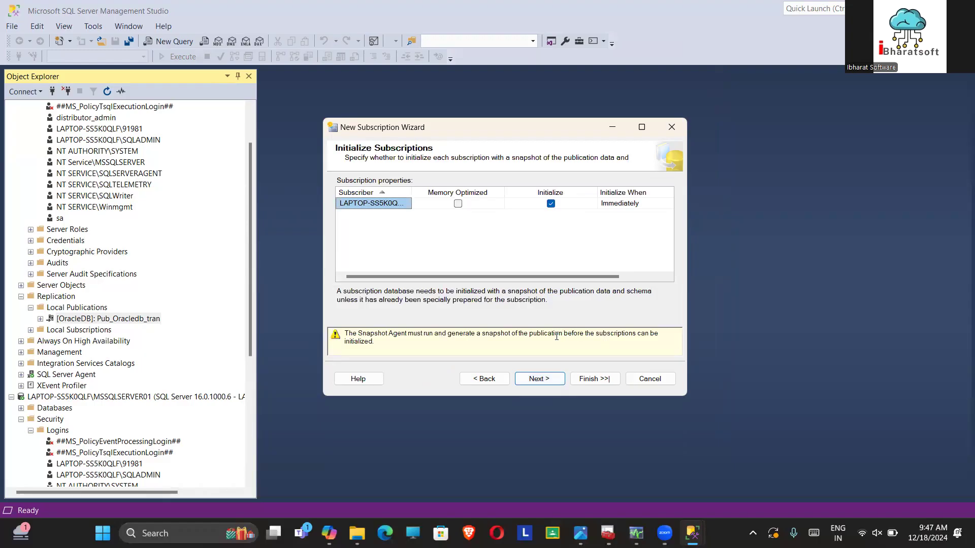
key("alt+b")
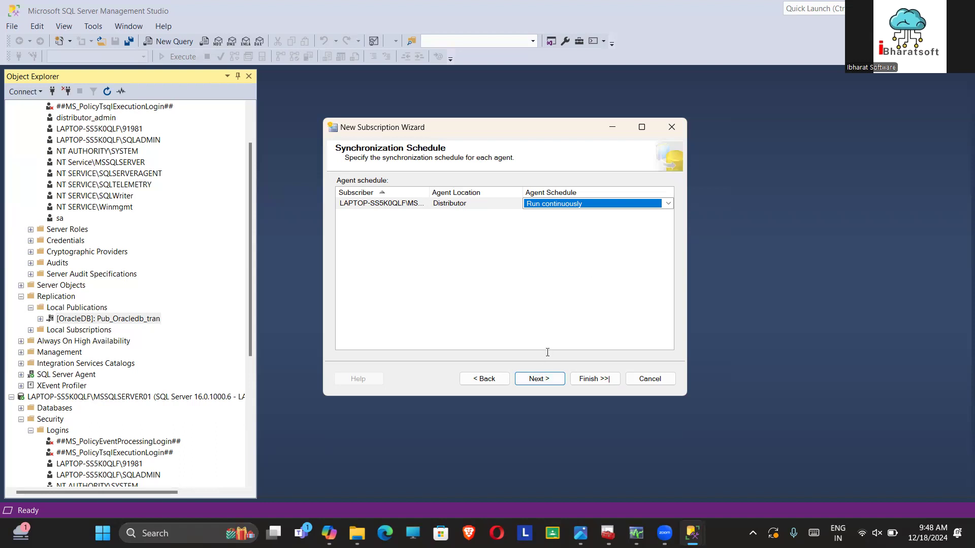
left_click(539, 376)
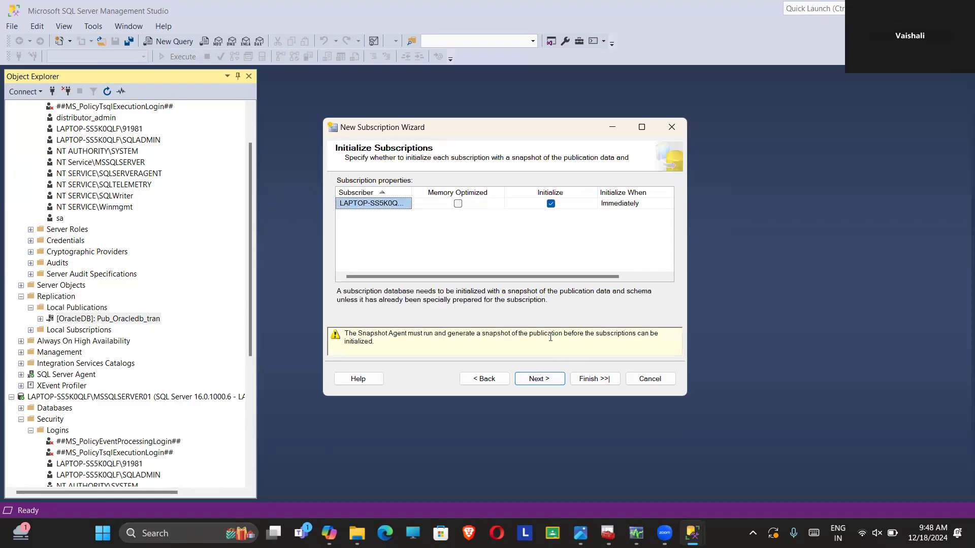
left_click(536, 380)
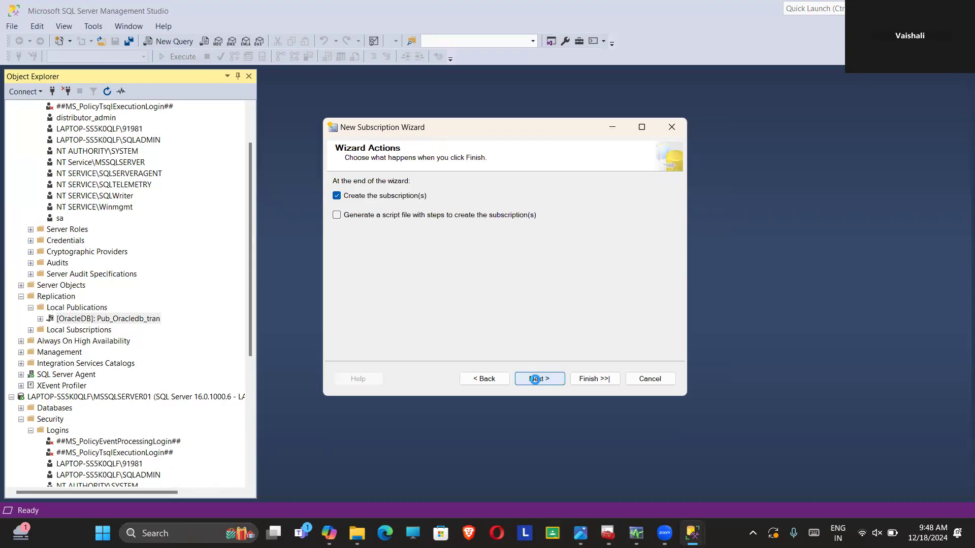
Step: Create the subscription to Pub_Oracledb_tran without generating a script file, and close the wizard
left_click(543, 379)
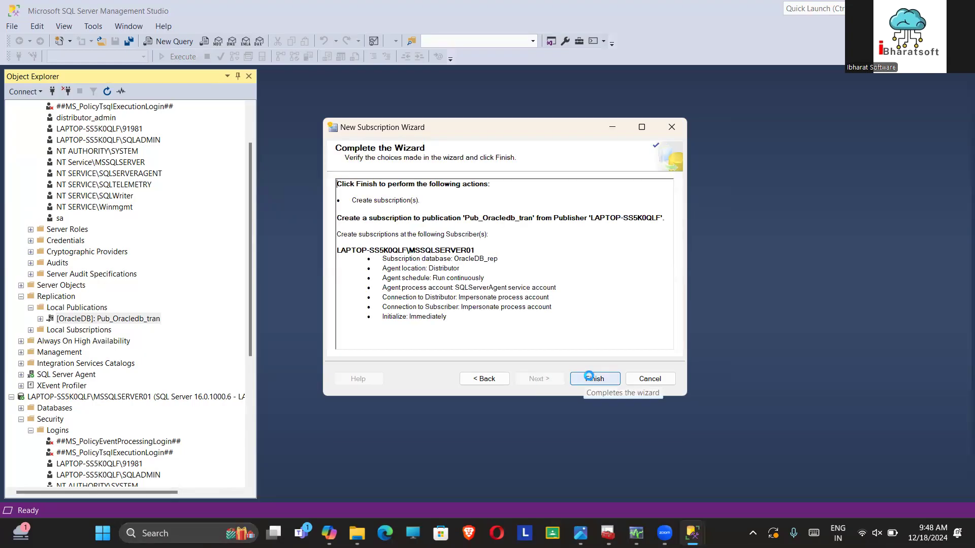
left_click(589, 378)
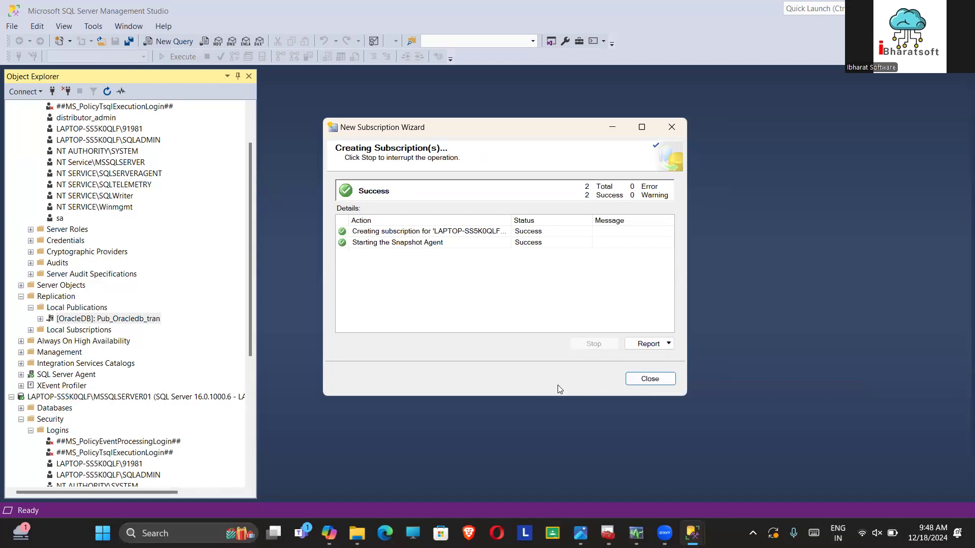
left_click(639, 378)
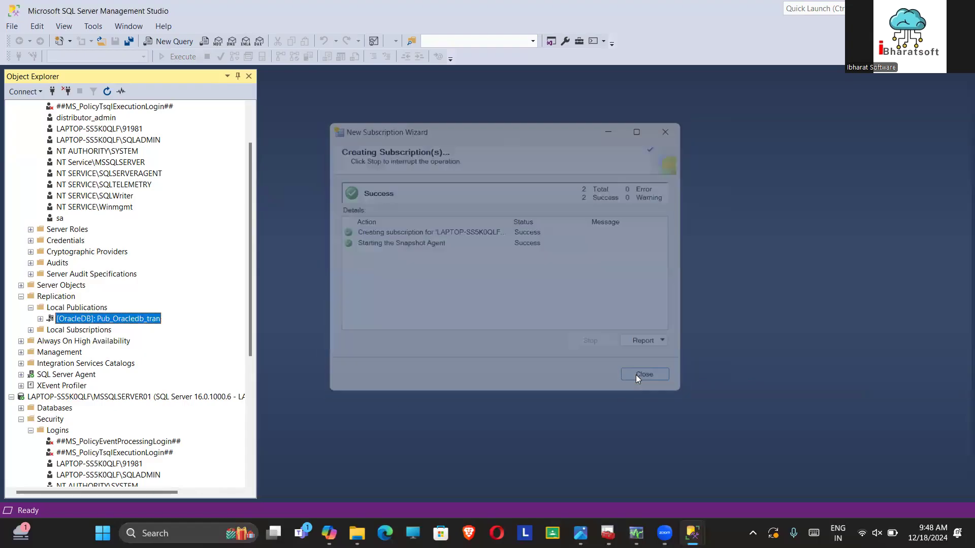
Step: Refresh the LAPTOP-SS5K0QLF\MSSQLSERVER01 instance in Object Explorer and list its databases
left_click(107, 92)
left_click_drag(248, 189, 249, 291)
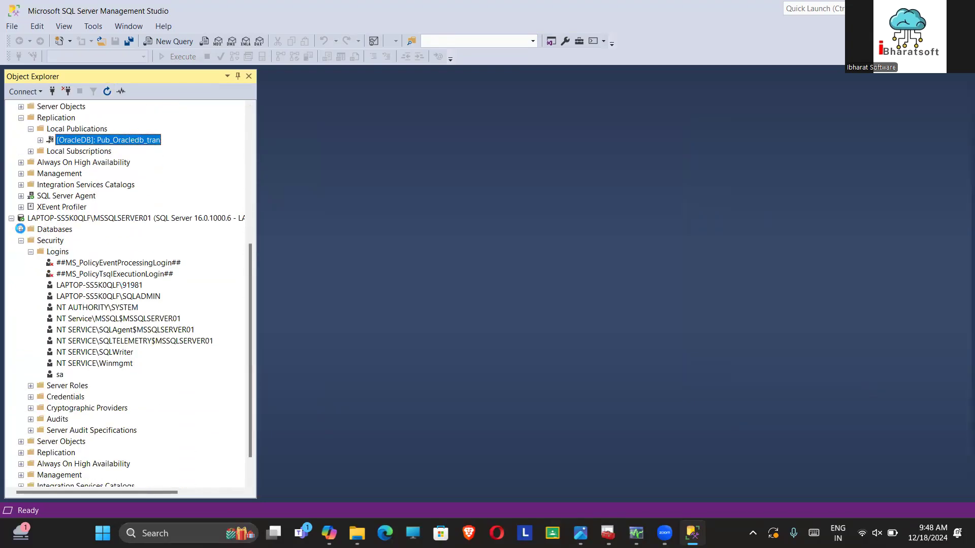
left_click(21, 229)
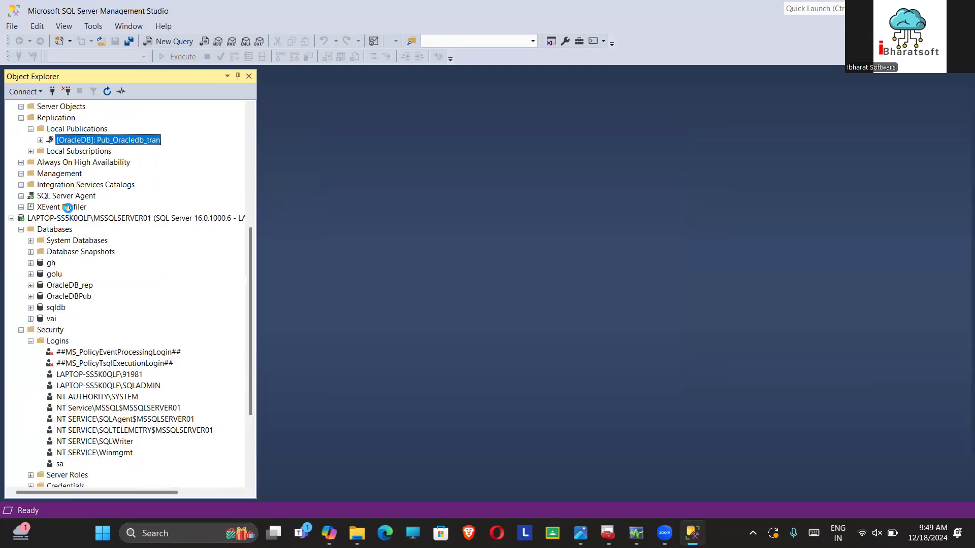
right_click(72, 218)
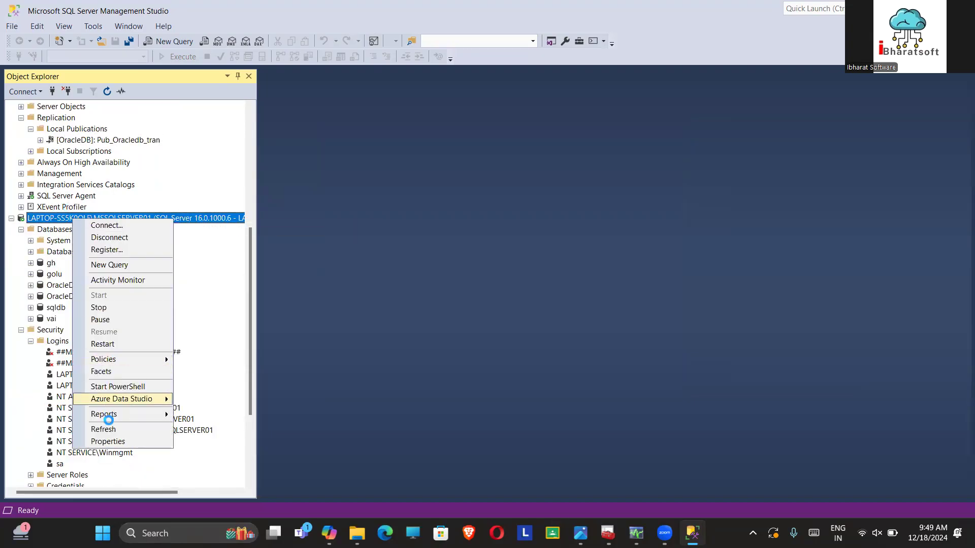
left_click(104, 430)
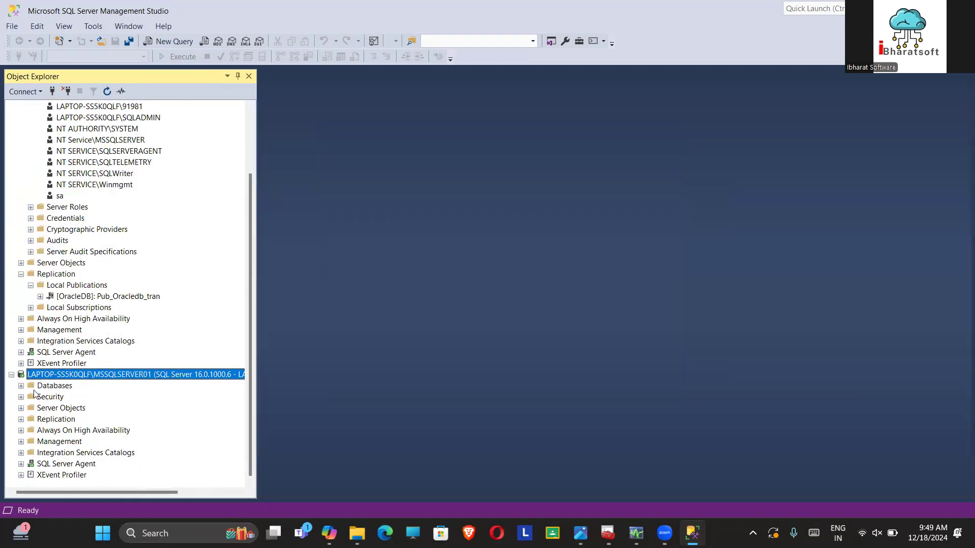
left_click(21, 386)
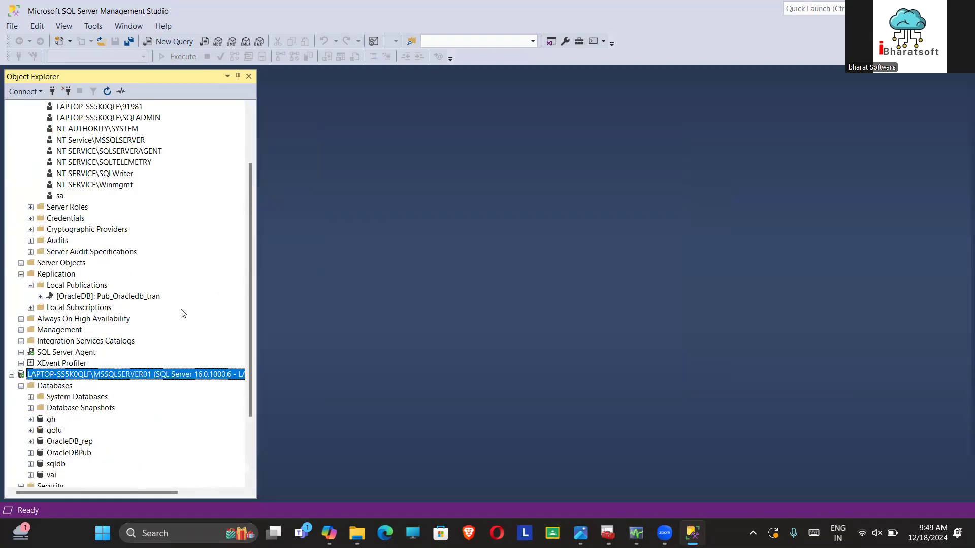
Step: Check the OracleDB_rep database on MSSQLSERVER01 for replicated tables
left_click_drag(250, 246, 254, 311)
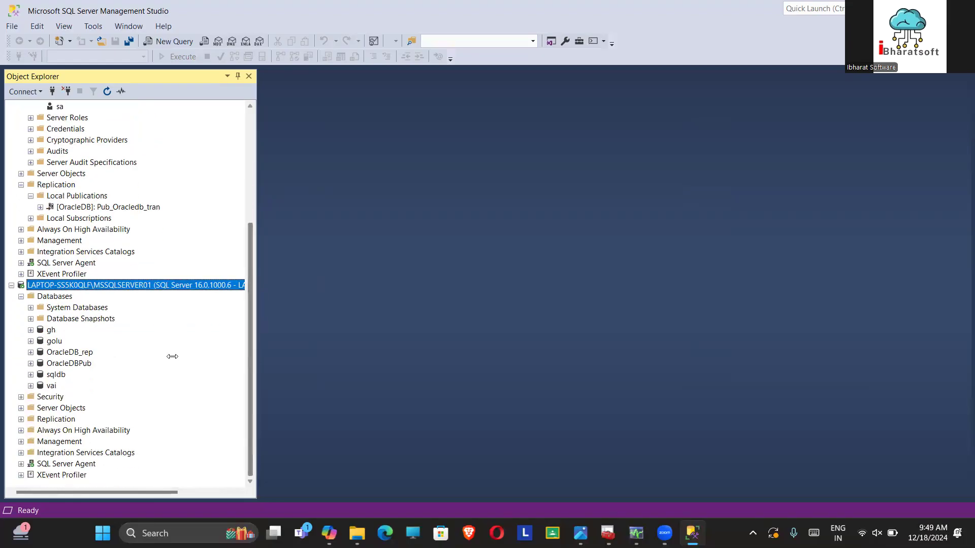
left_click(30, 352)
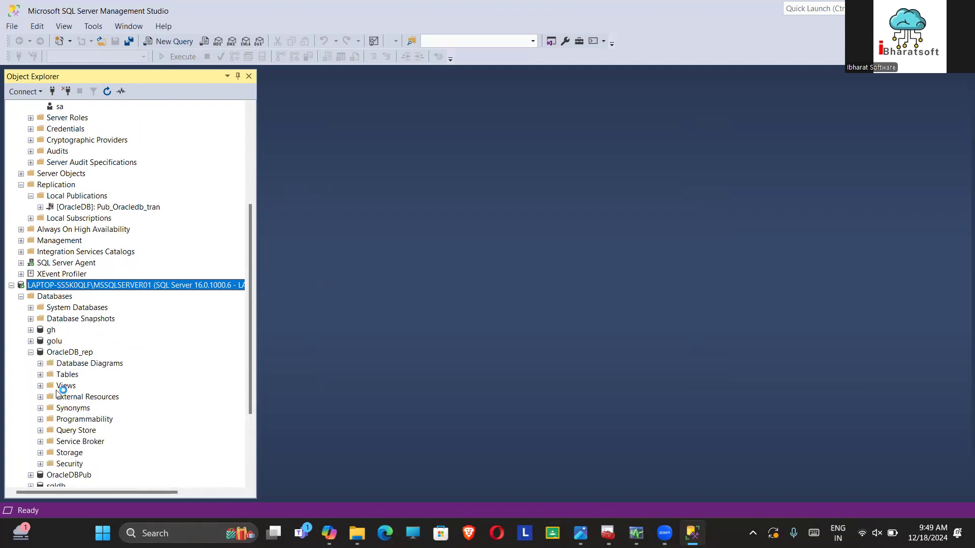
left_click(40, 375)
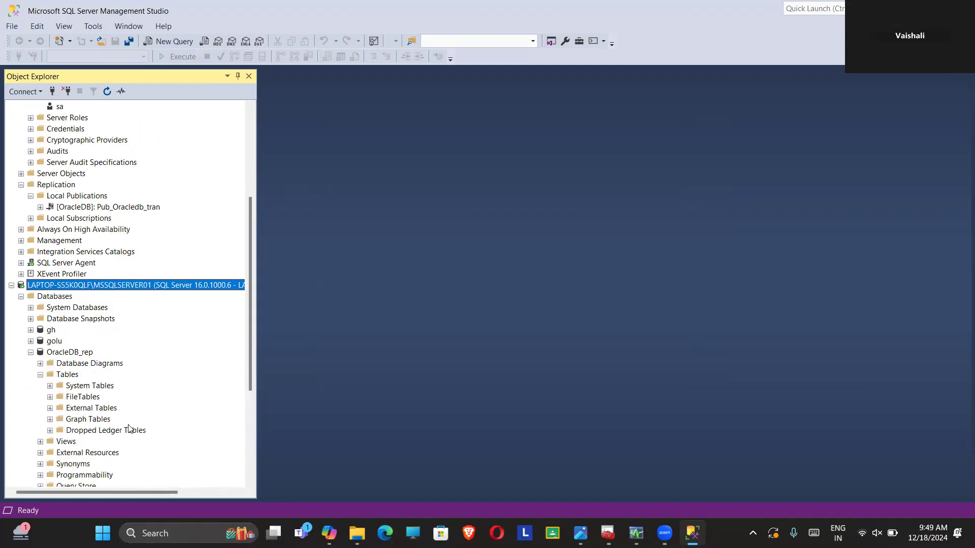
left_click_drag(251, 325, 253, 350)
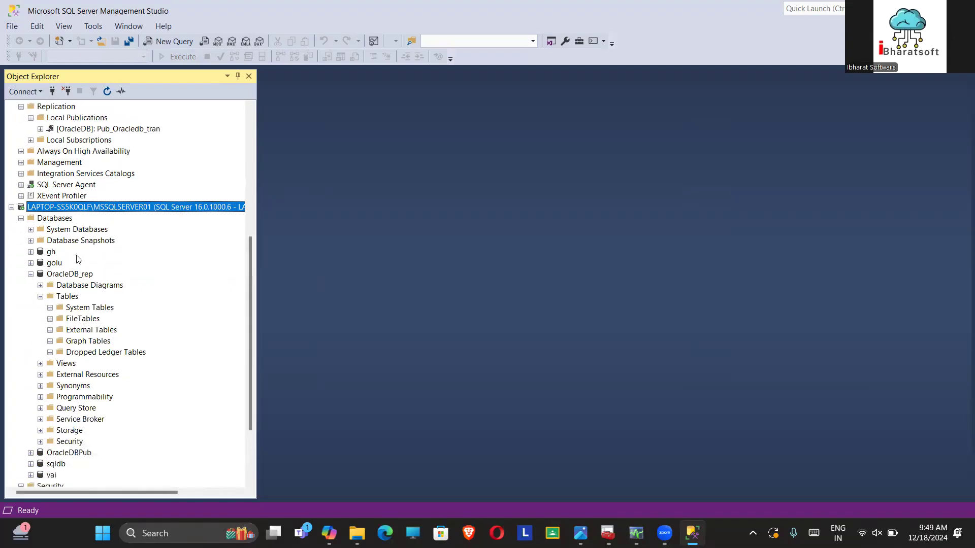
Step: Refresh the subscriber's database list and OracleDB_rep itself, and recheck the tables in OracleDB_rep
right_click(54, 220)
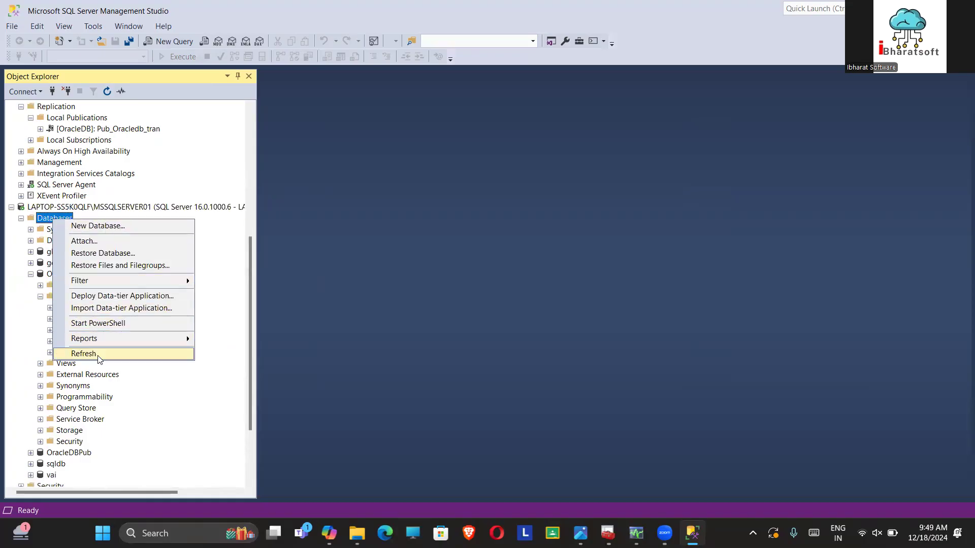
left_click(103, 354)
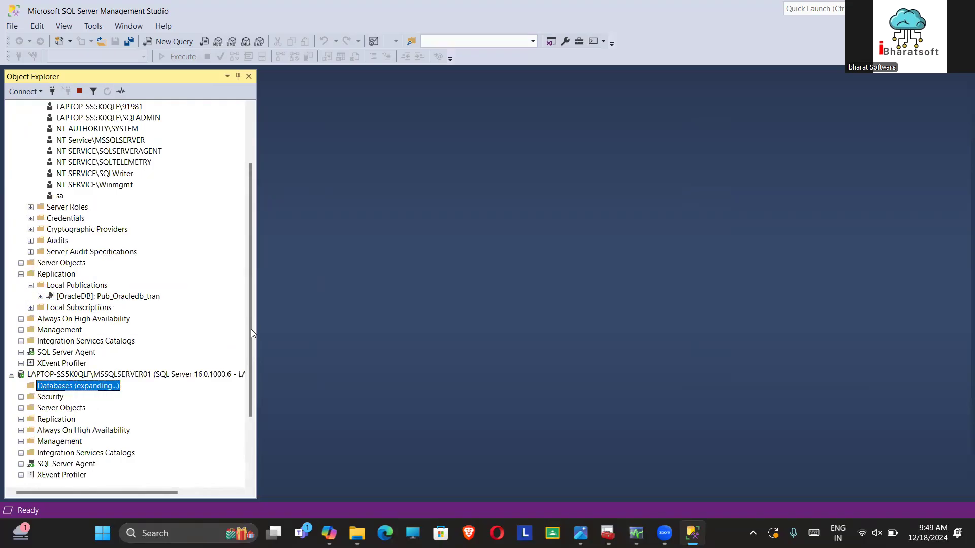
scroll(60, 389, "down", 2)
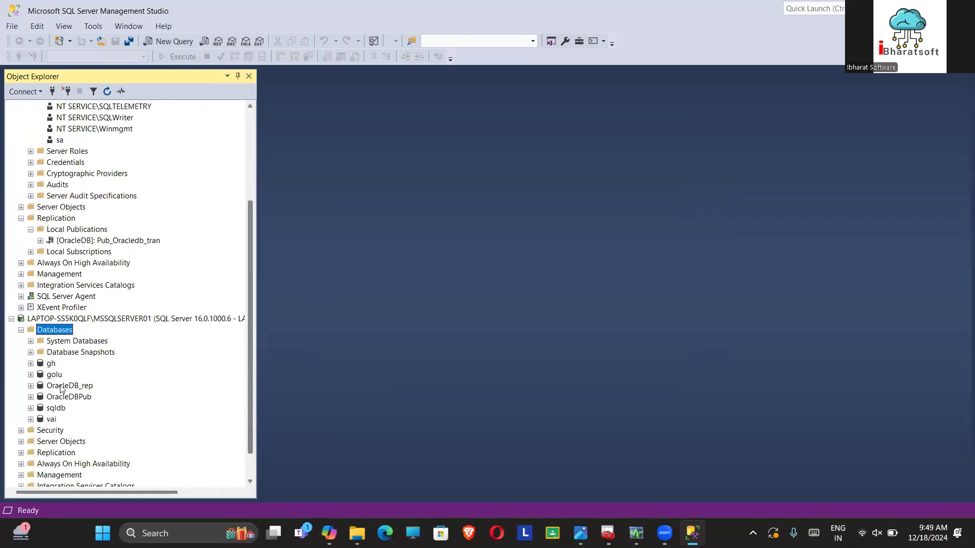
right_click(60, 389)
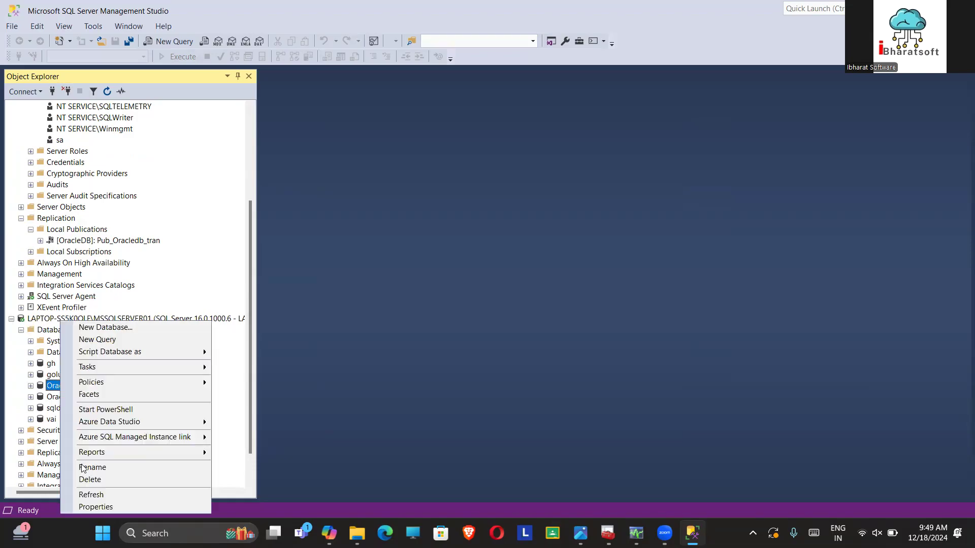
left_click(85, 495)
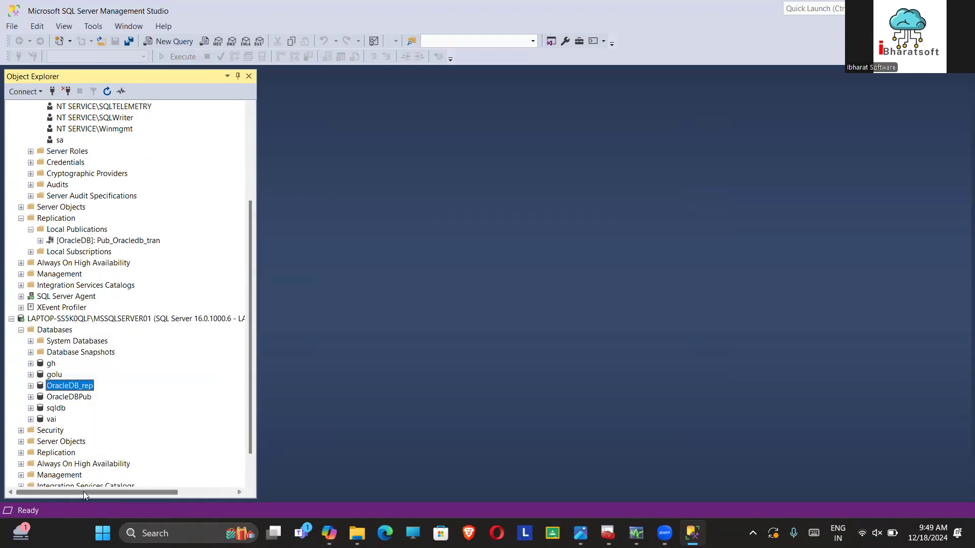
left_click(31, 386)
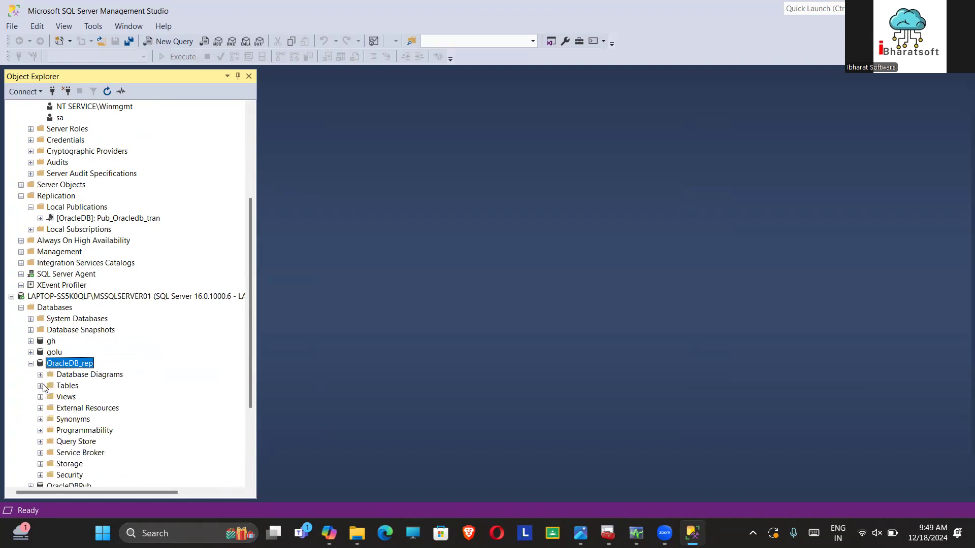
left_click(40, 386)
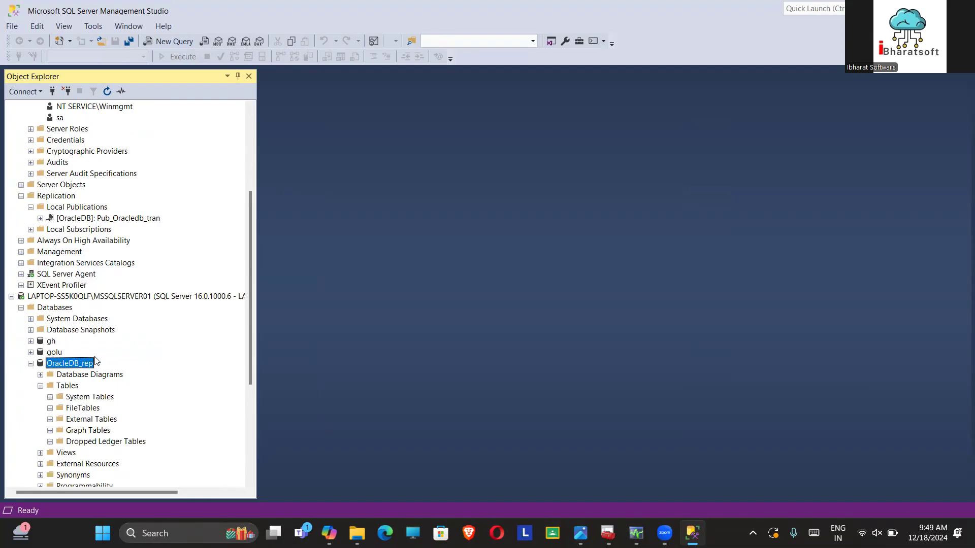
Step: Launch Replication Monitor from the publisher's local publications and show the agents and jobs of Pub_Oracledb_tran
left_click_drag(249, 255, 257, 136)
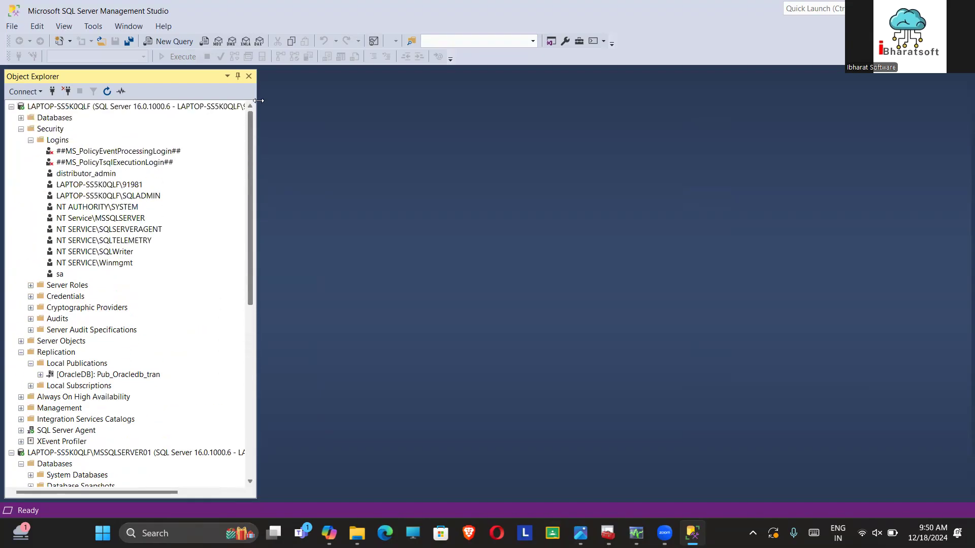
right_click(74, 364)
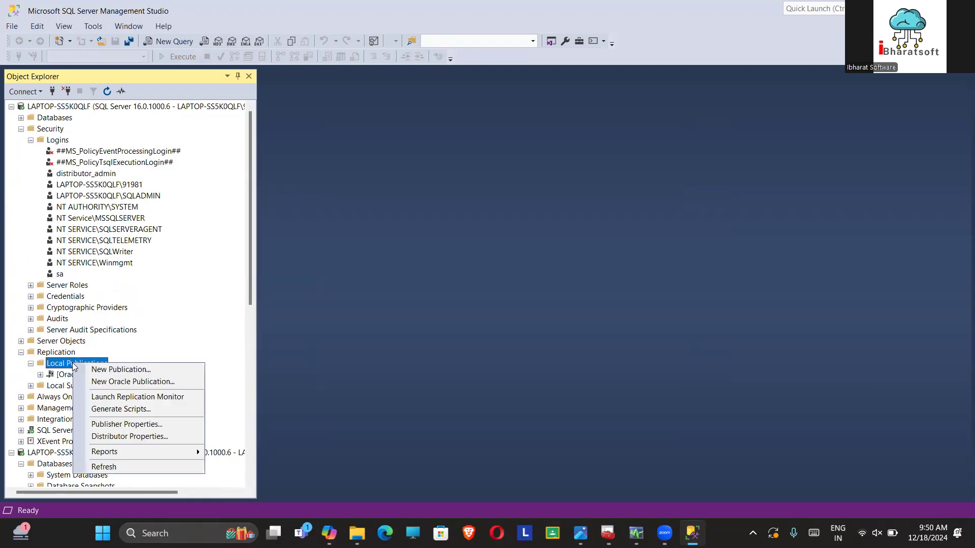
left_click(109, 396)
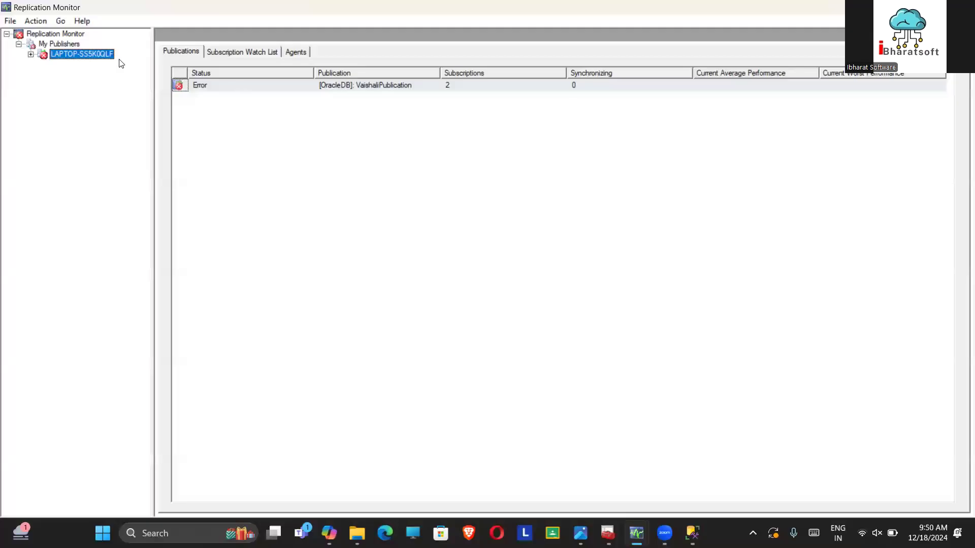
left_click(31, 55)
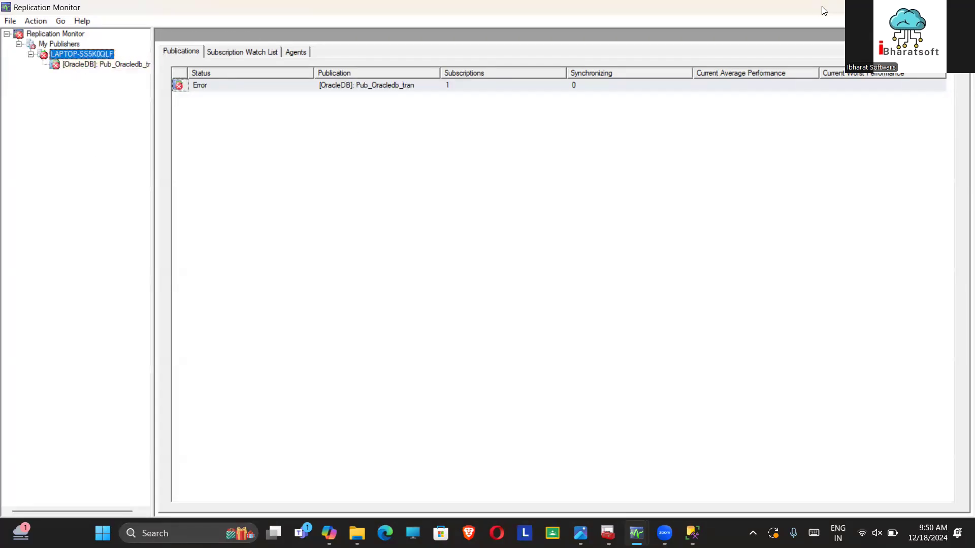
left_click(88, 66)
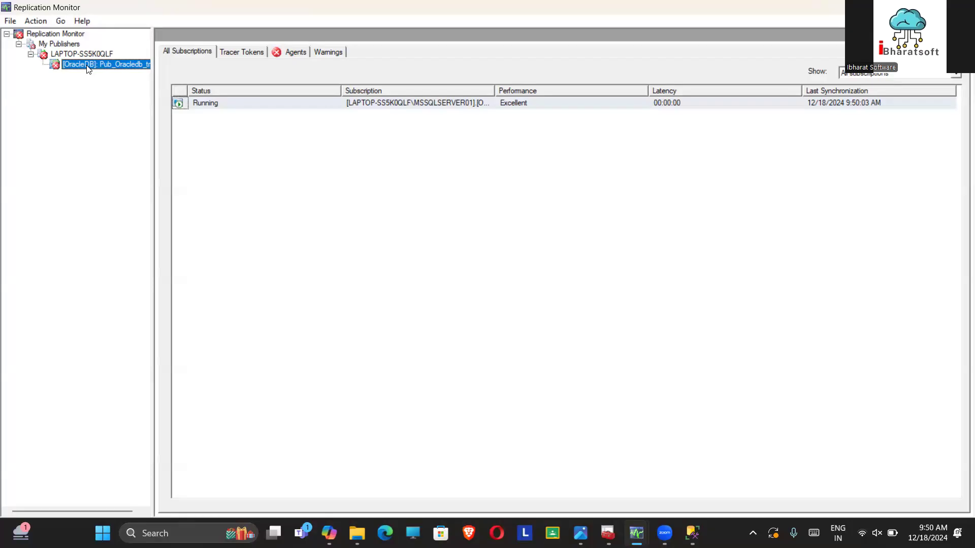
left_click(288, 51)
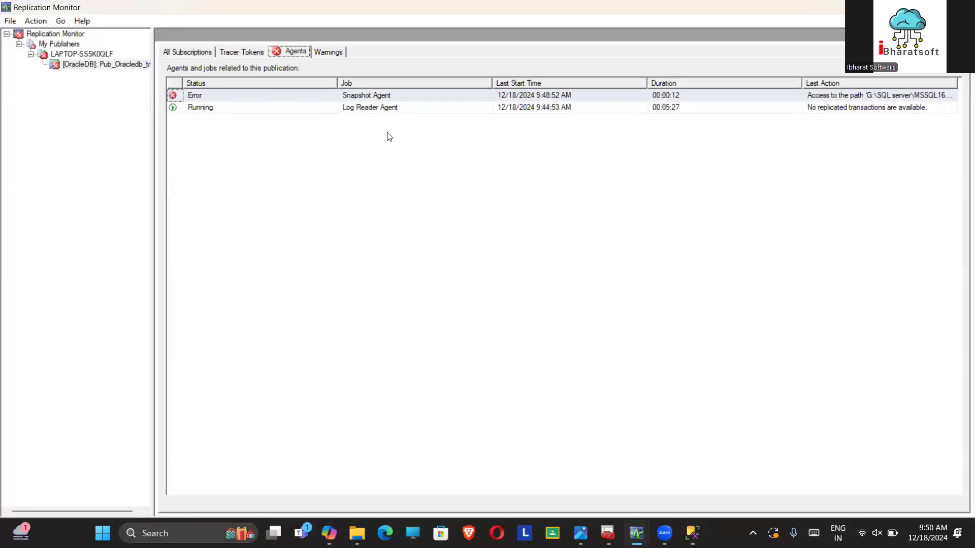
Step: Open the Snapshot Agent's history for Pub_Oracledb_tran and read the error details of its sessions
left_click(257, 99)
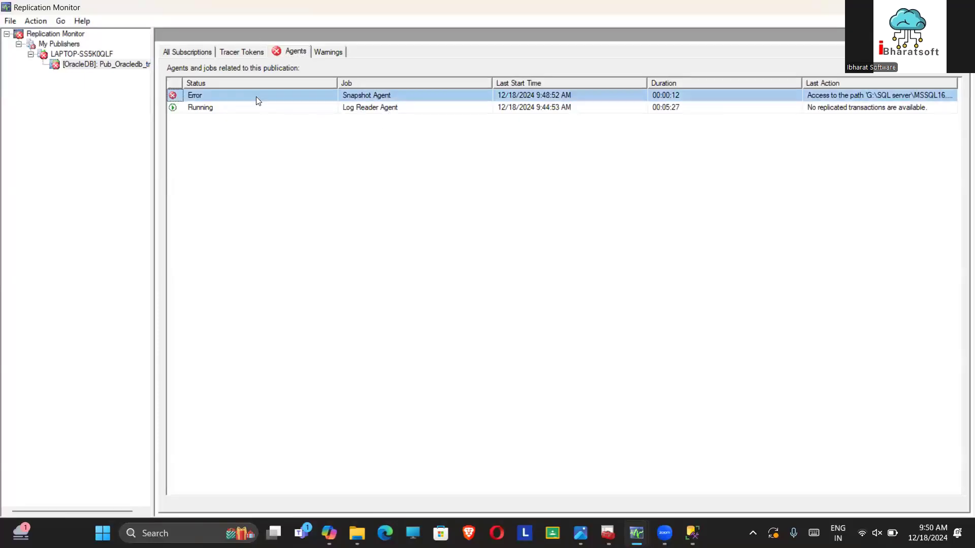
double_click(256, 96)
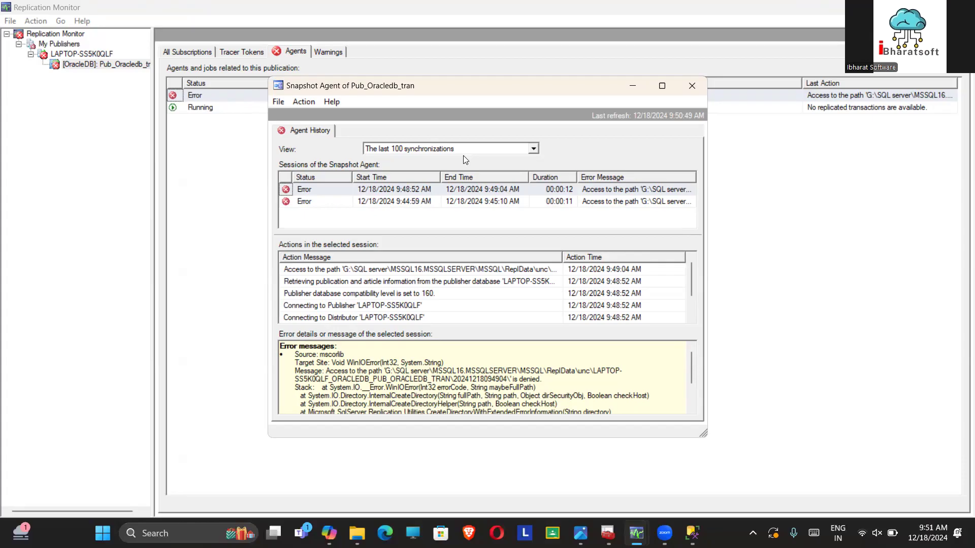
left_click(612, 190)
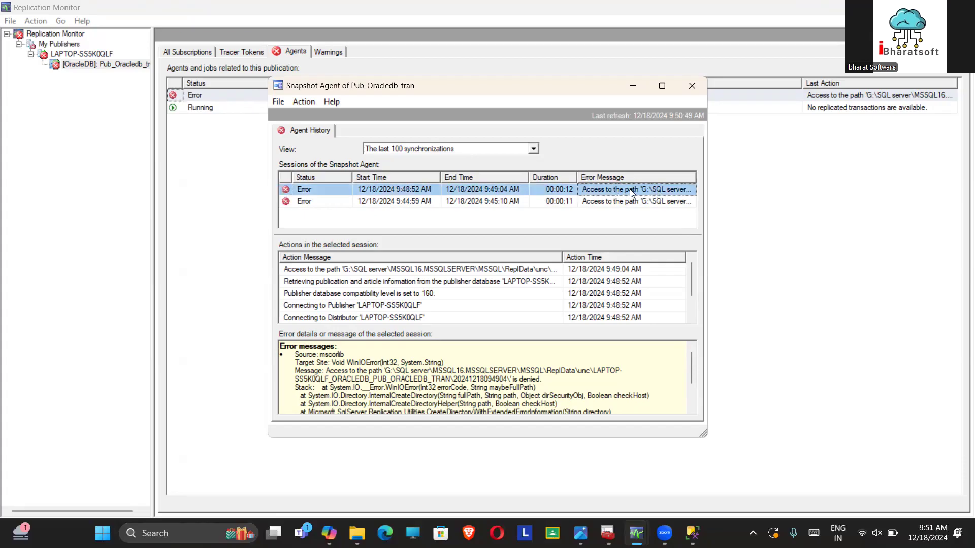
left_click(629, 202)
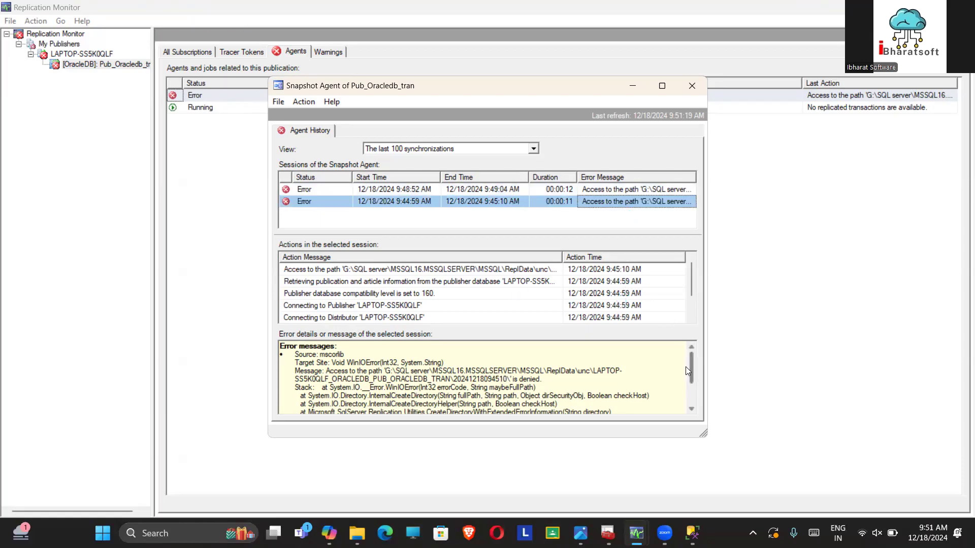
left_click_drag(690, 372, 693, 379)
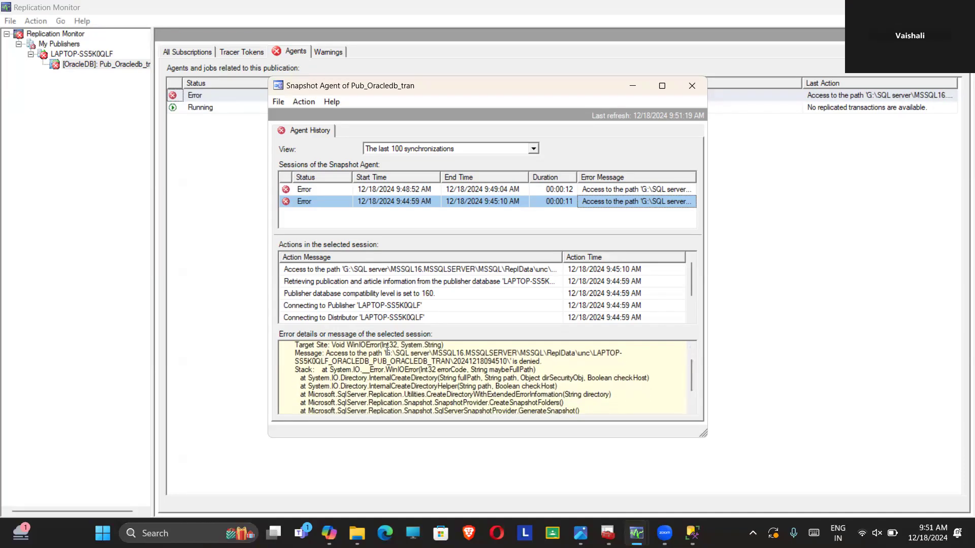
Step: Copy the denied ReplData snapshot path from the Snapshot Agent's error details and paste it below the backup paths in Notepad
left_click_drag(387, 351, 513, 359)
key("ctrl+c")
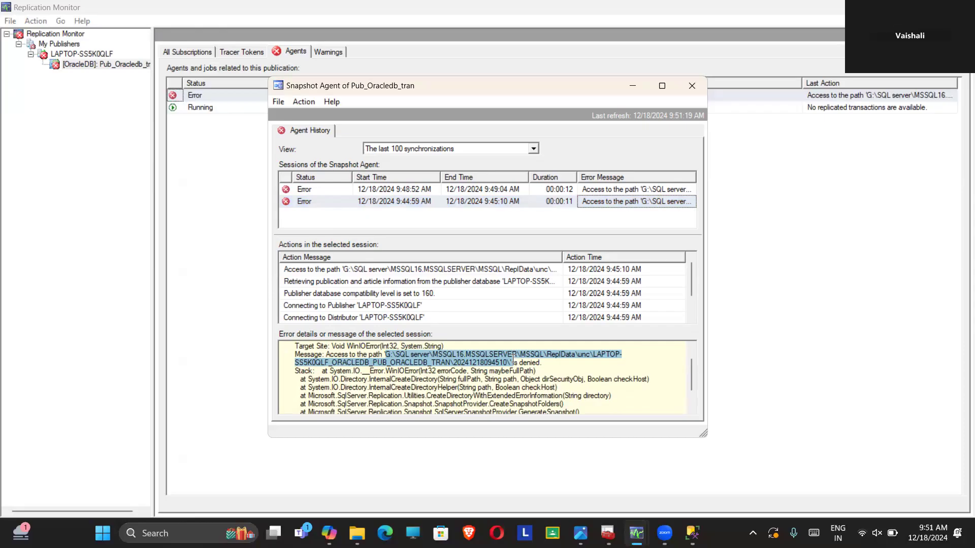
mouse_move(607, 532)
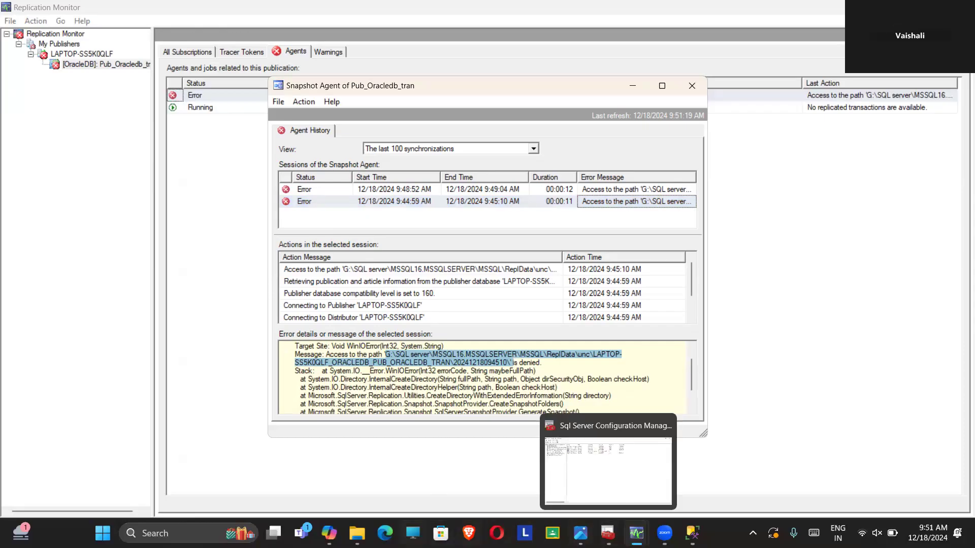
key("super+s")
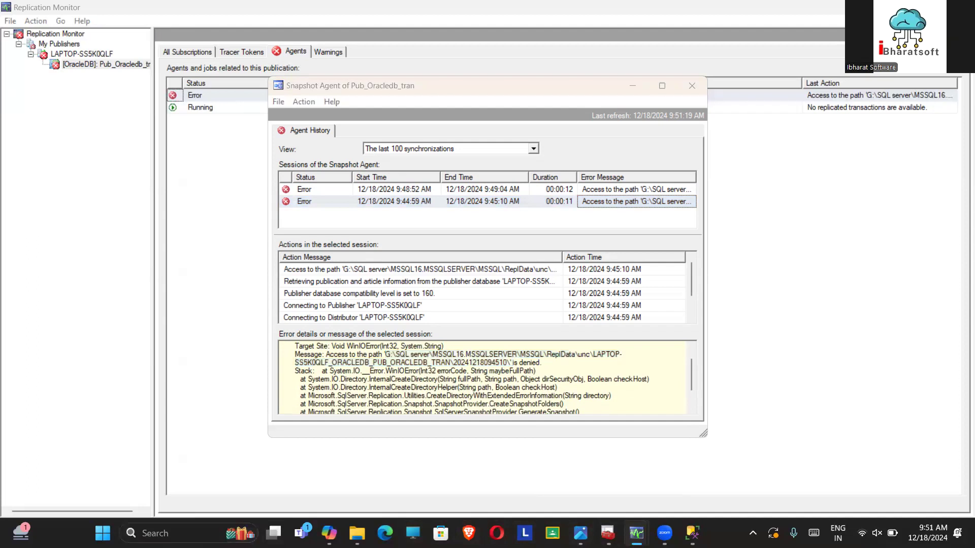
type("o")
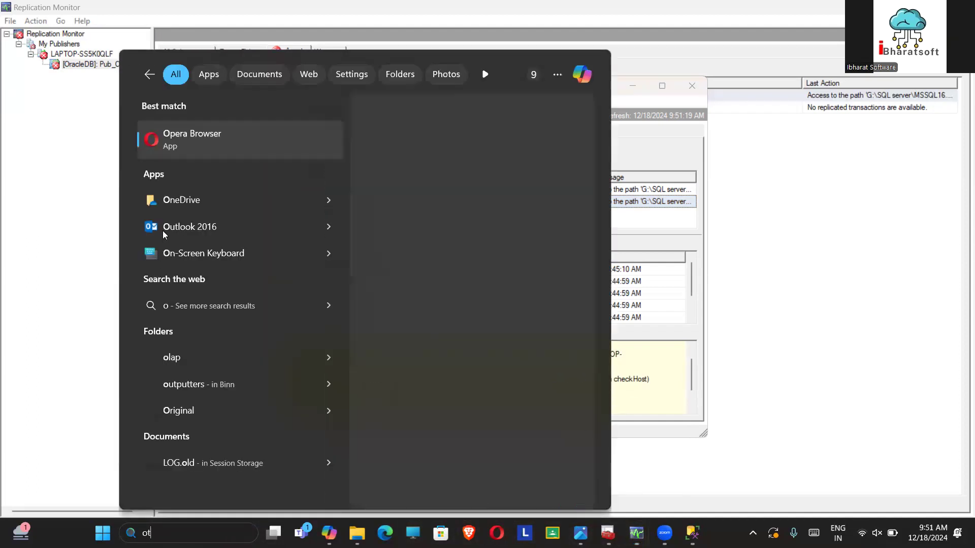
type("t")
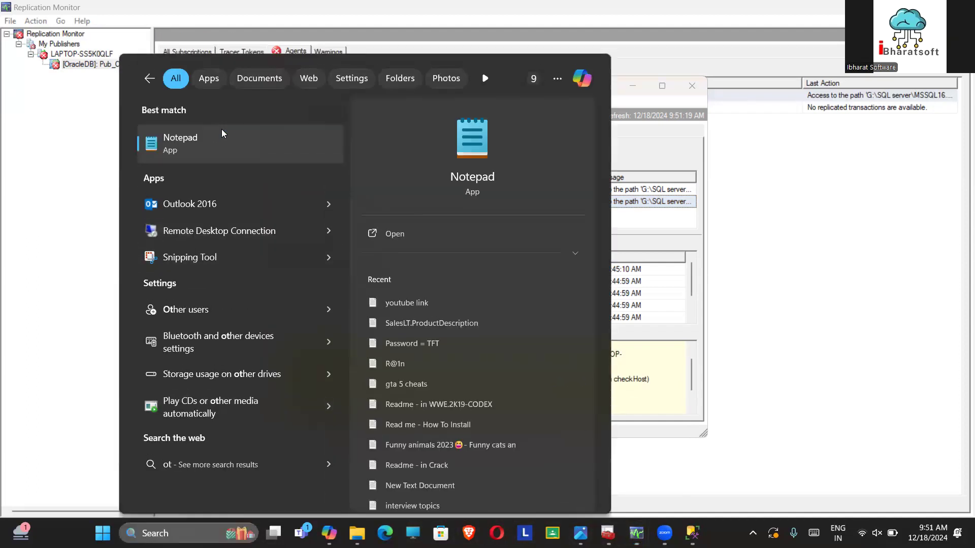
key("Escape")
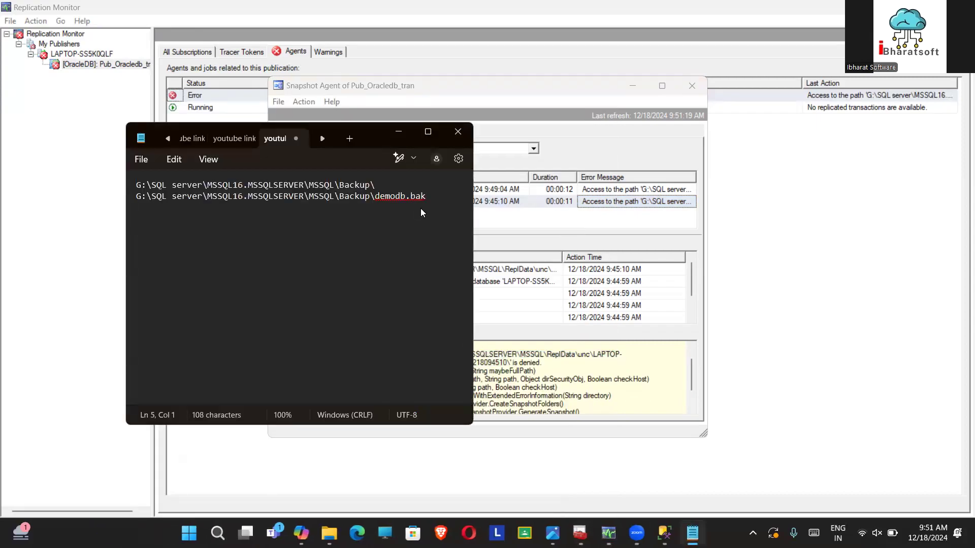
key("Return")
key("Return")
key("ctrl+v")
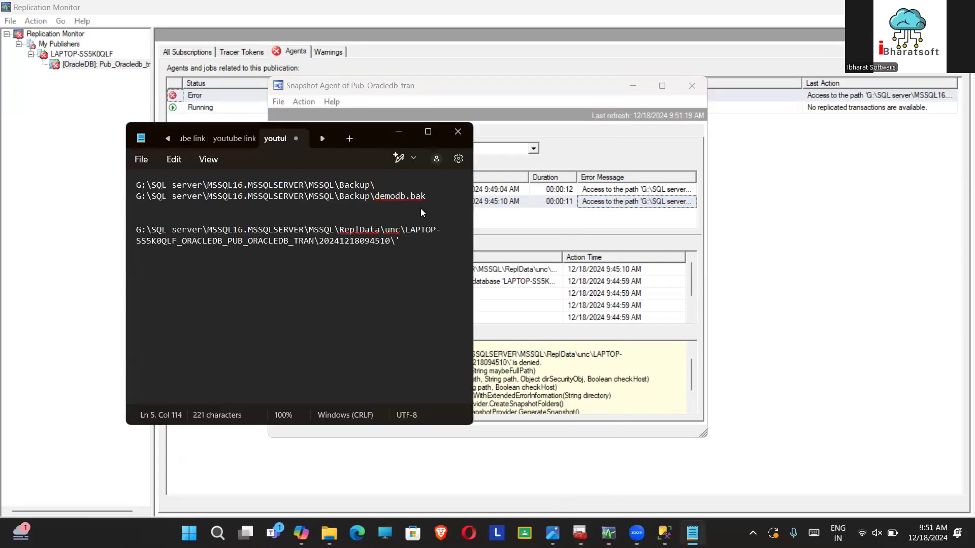
left_click(403, 132)
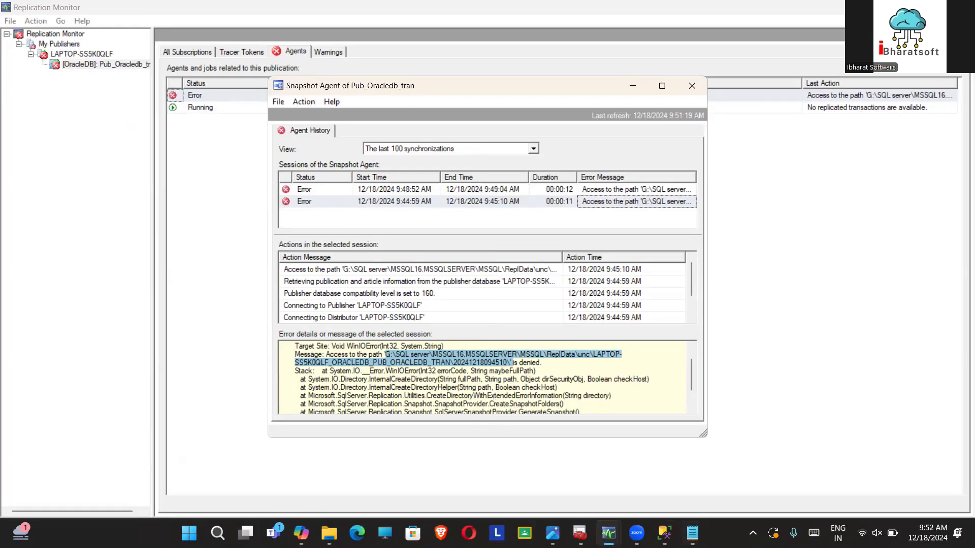
Step: Compare the noted path with the folders in File Explorer, following G:\SQL server to the MSSQL16.MSSQLSERVER folder
left_click(693, 533)
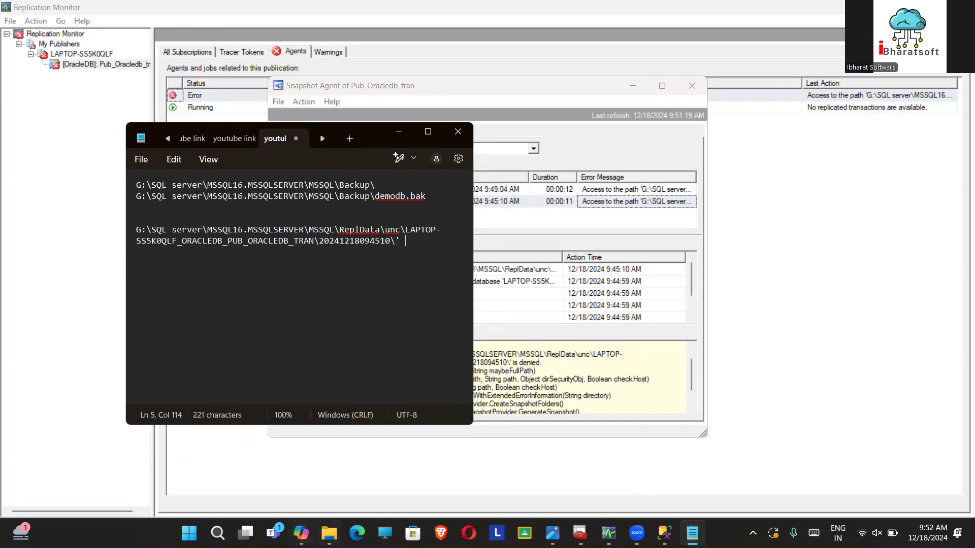
left_click(329, 533)
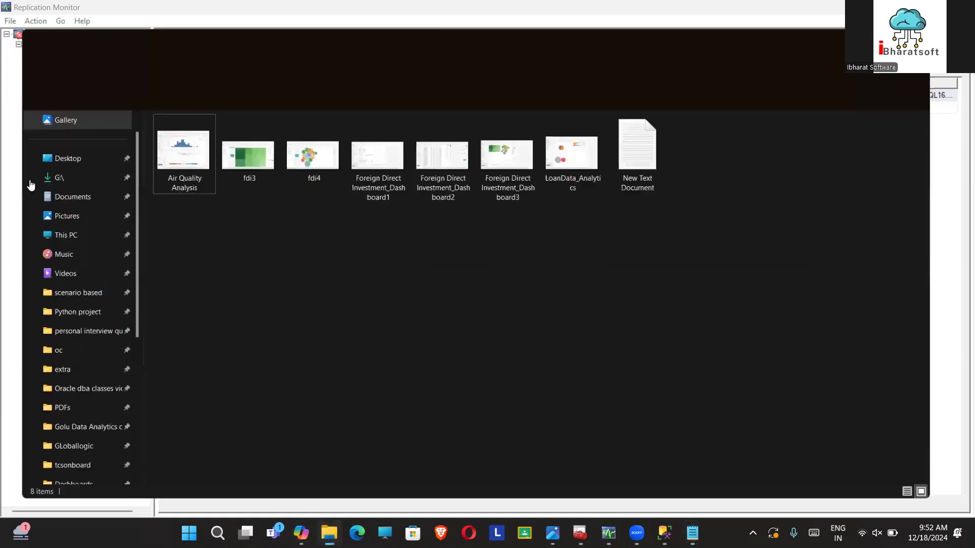
left_click(41, 155)
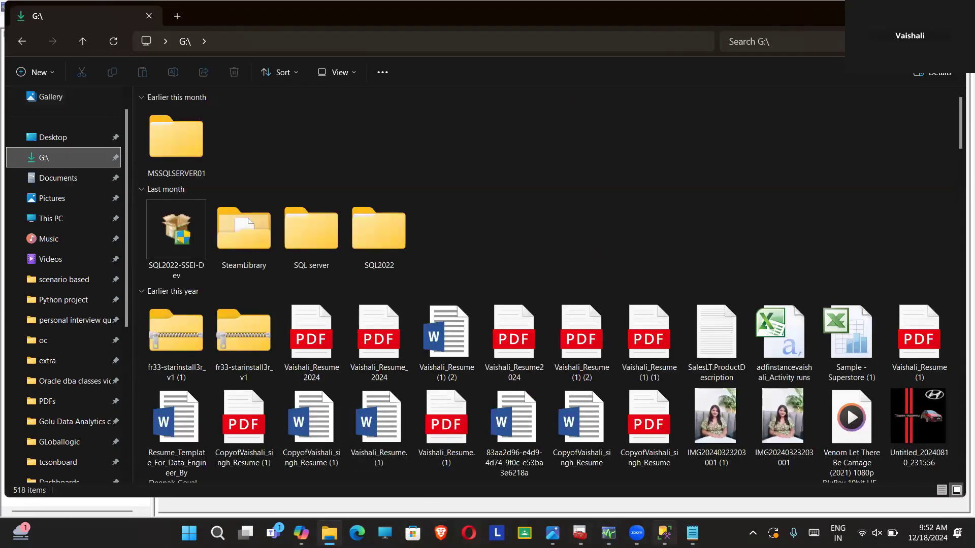
left_click(692, 533)
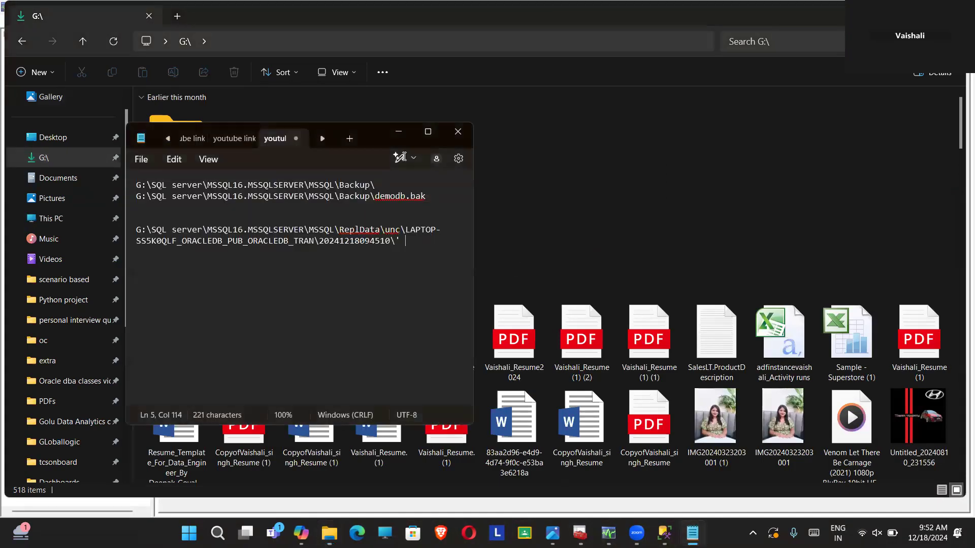
key("alt+Tab")
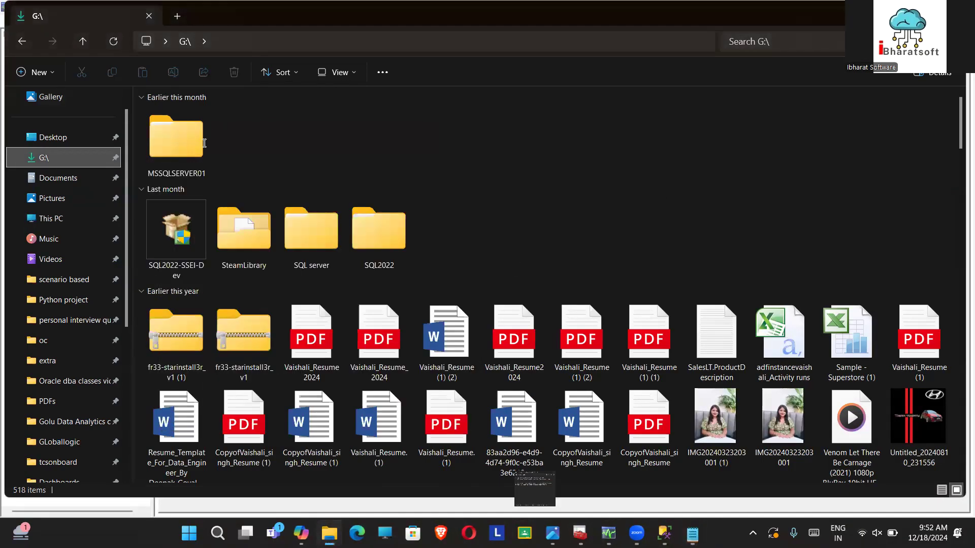
double_click(330, 245)
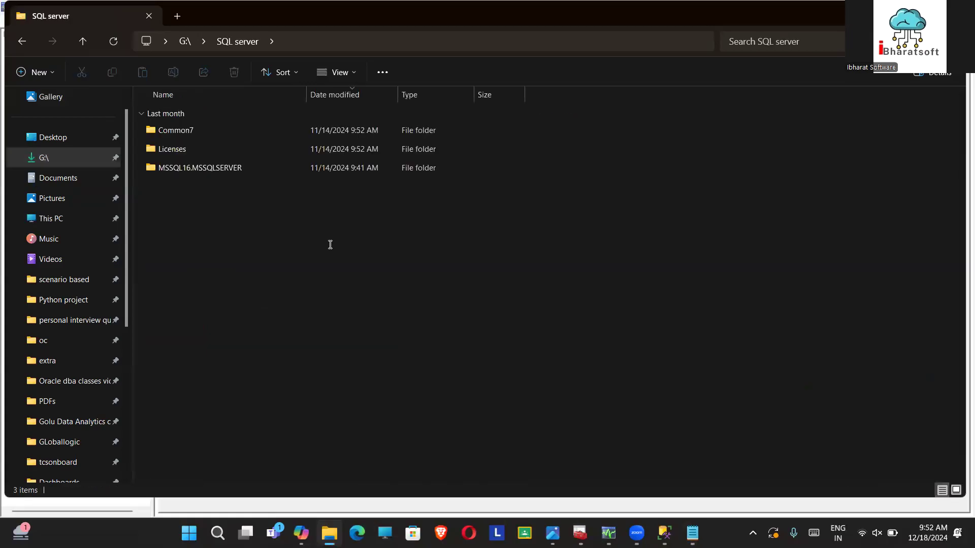
left_click(200, 167)
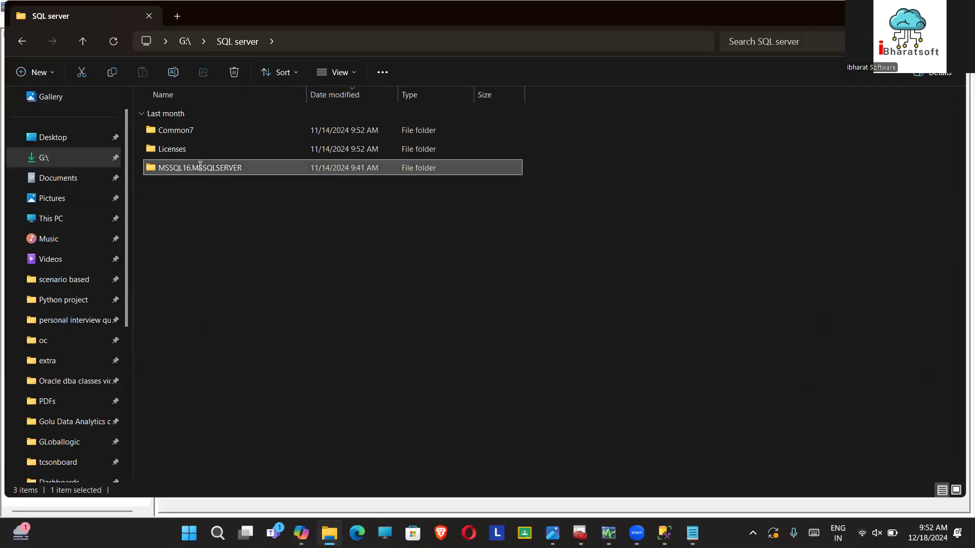
Step: Return to G:\ and open the security permissions of the SQL server folder for editing
left_click(22, 43)
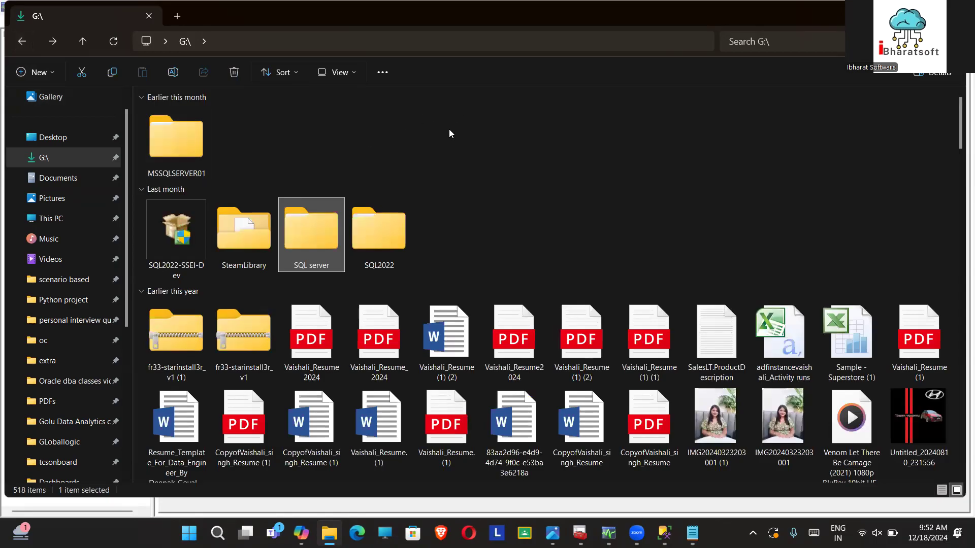
right_click(330, 226)
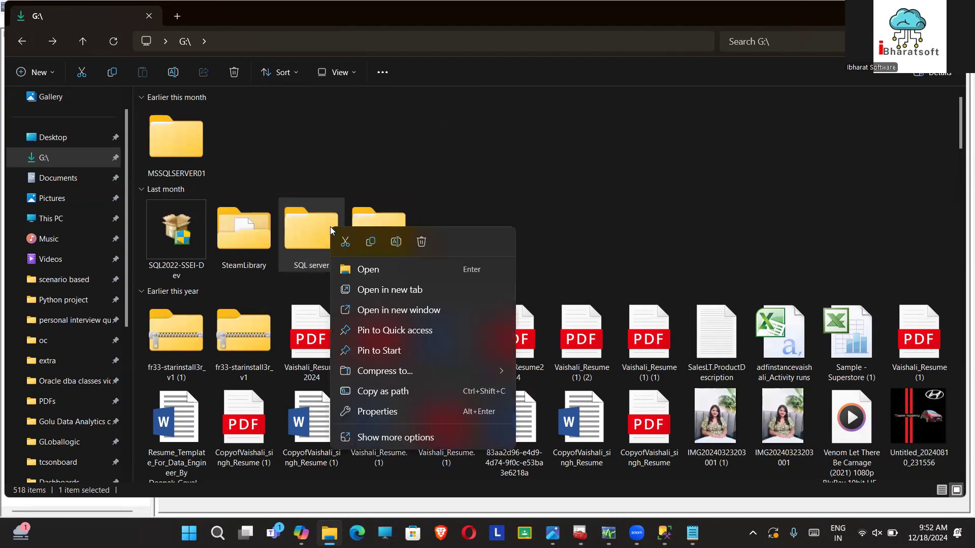
left_click(358, 414)
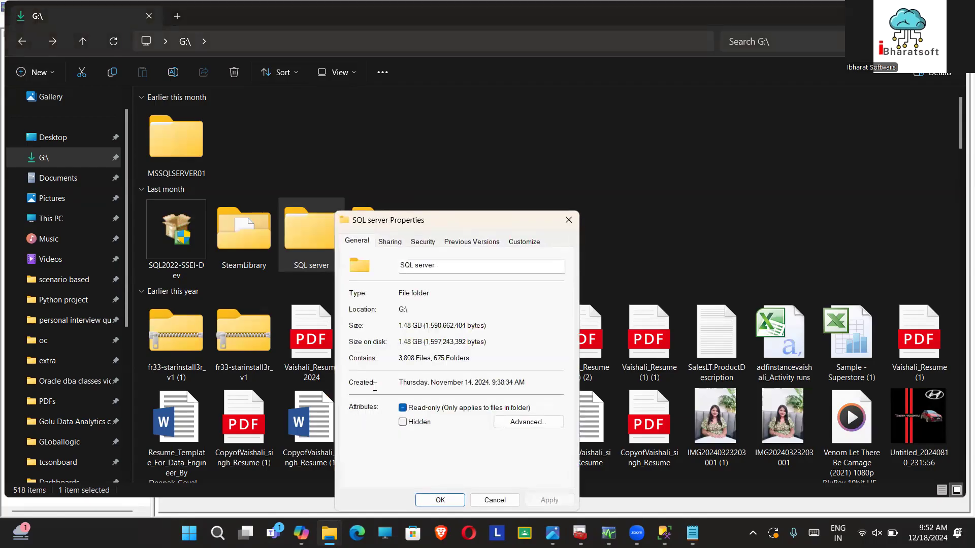
left_click(424, 243)
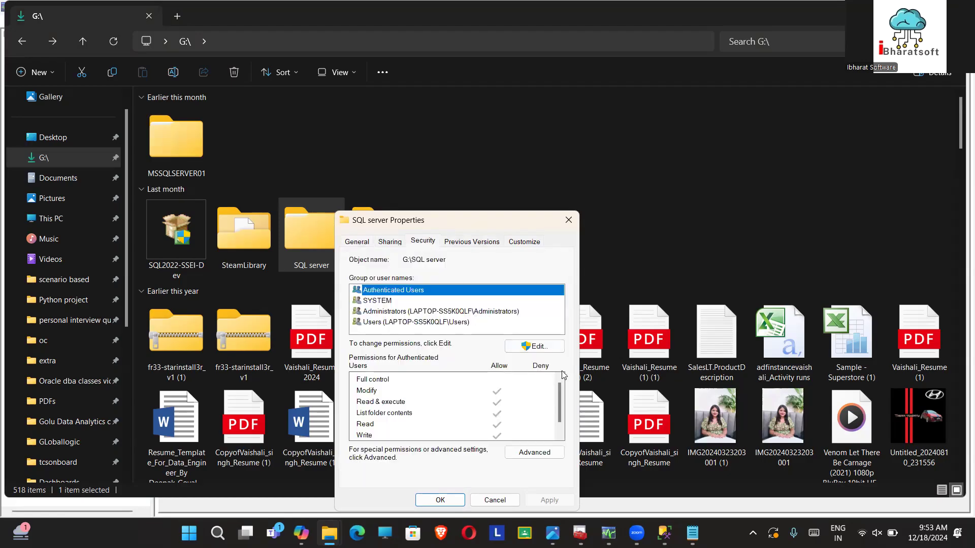
scroll(558, 403, "down", 1)
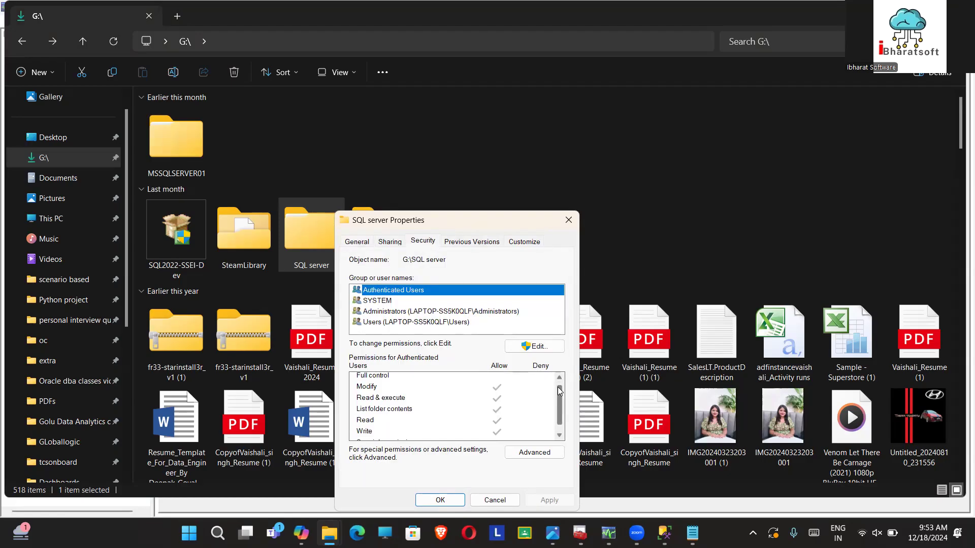
left_click(553, 348)
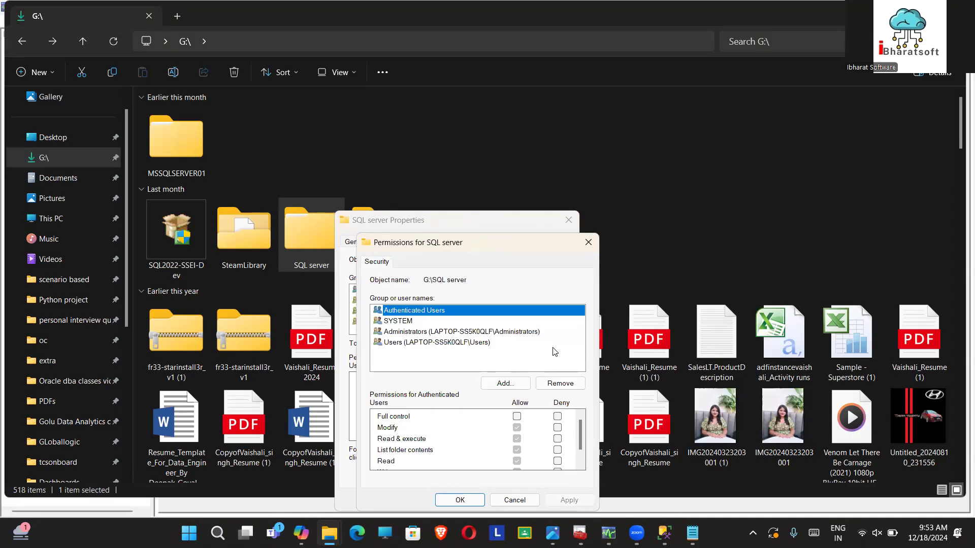
Step: Add the local account SQLADMIN to the users and groups of the SQL server folder, checking its name first
left_click(506, 384)
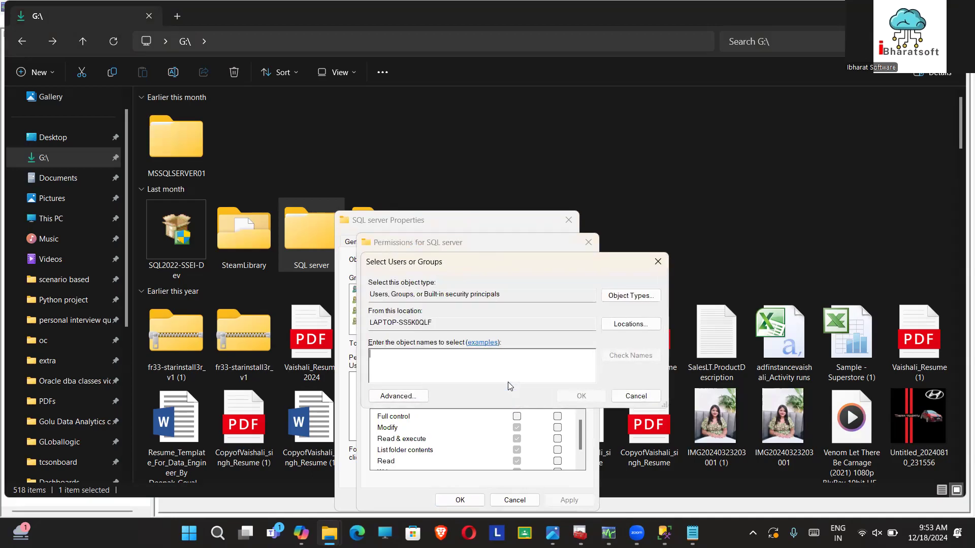
type("SQL")
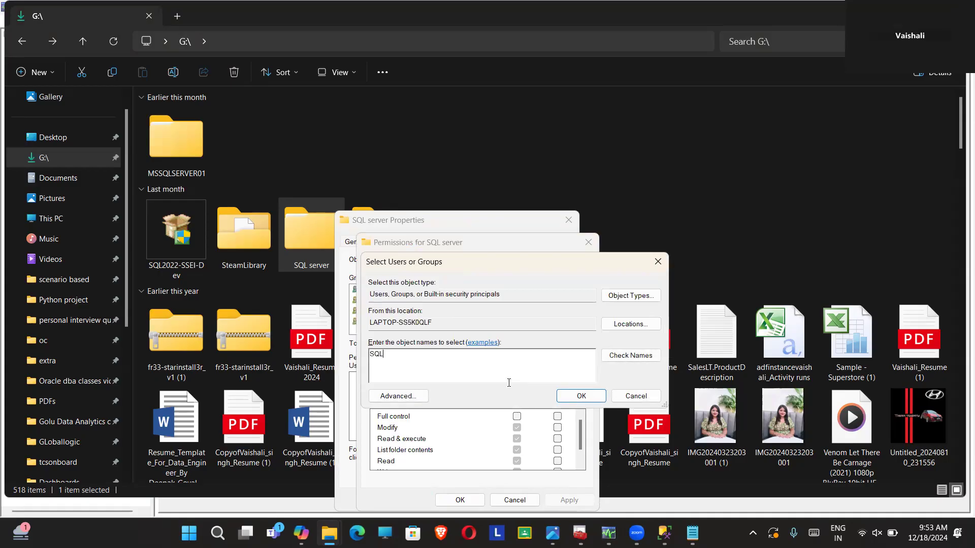
type("ADMiN")
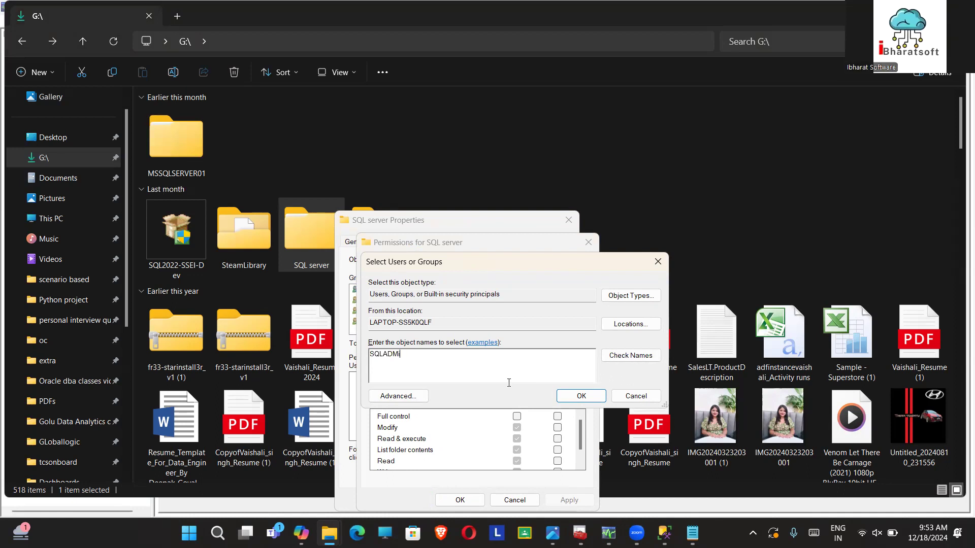
left_click(613, 355)
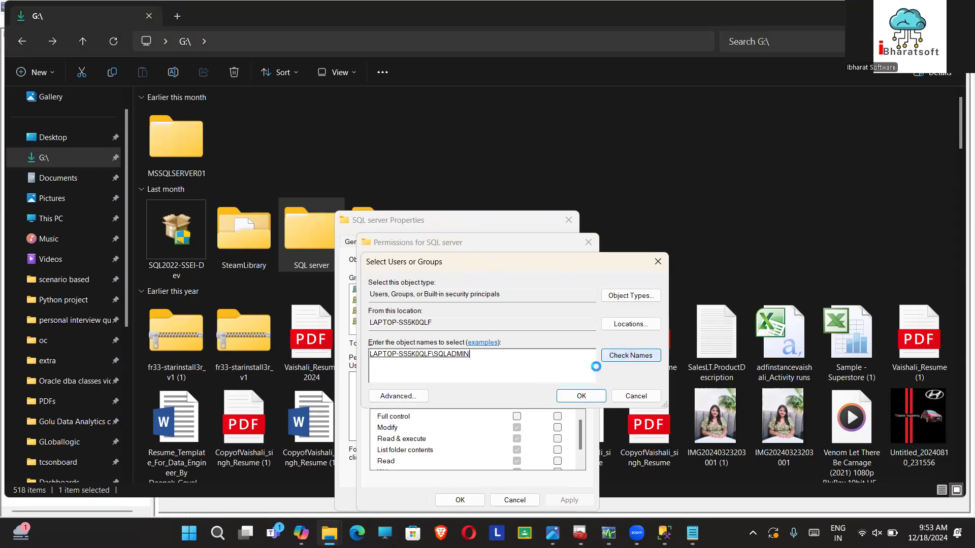
left_click(580, 396)
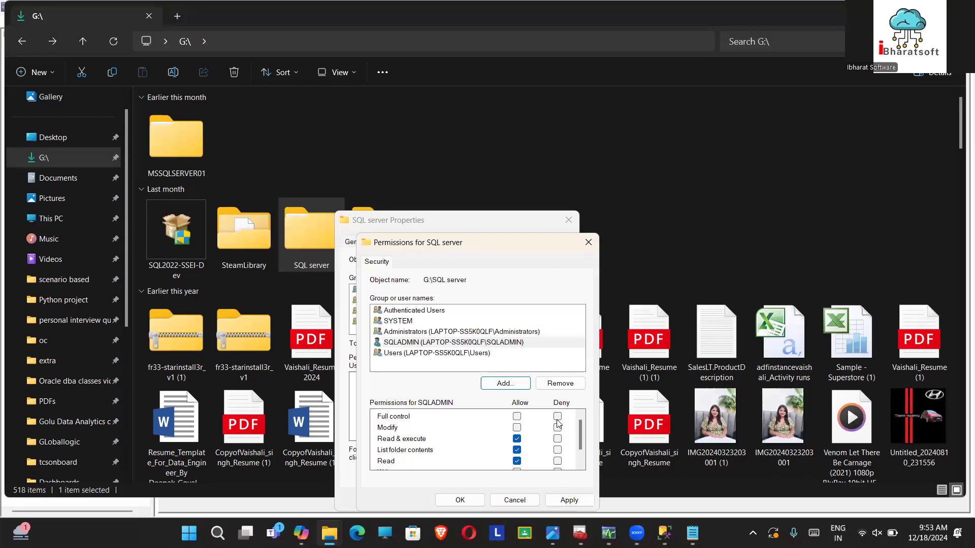
Step: Allow SQLADMIN Full control over the SQL server folder and apply the permissions
left_click(517, 416)
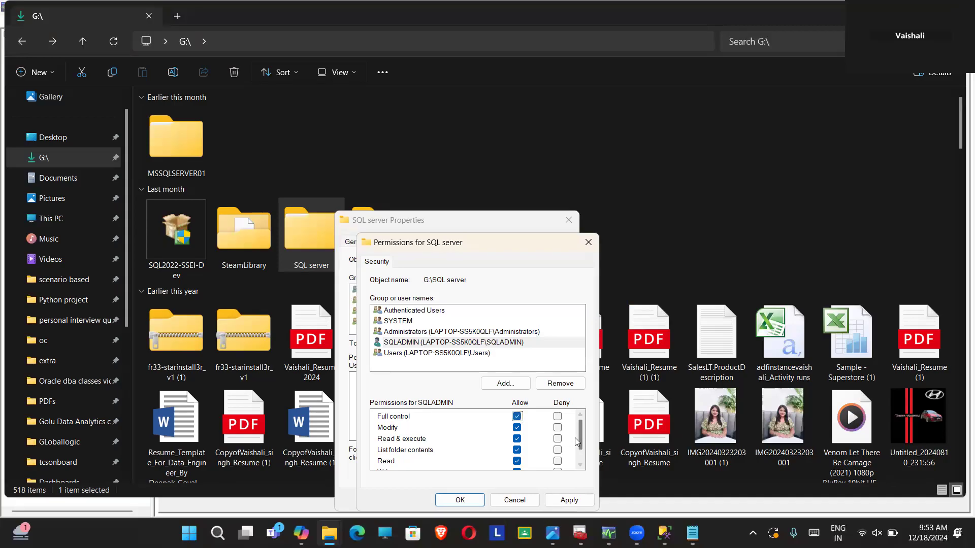
scroll(583, 435, "down", 1)
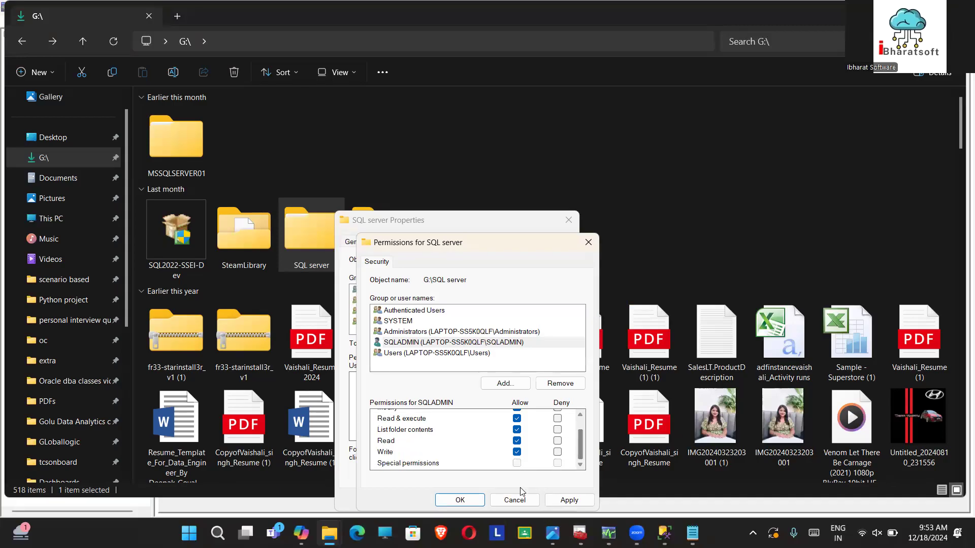
left_click(558, 503)
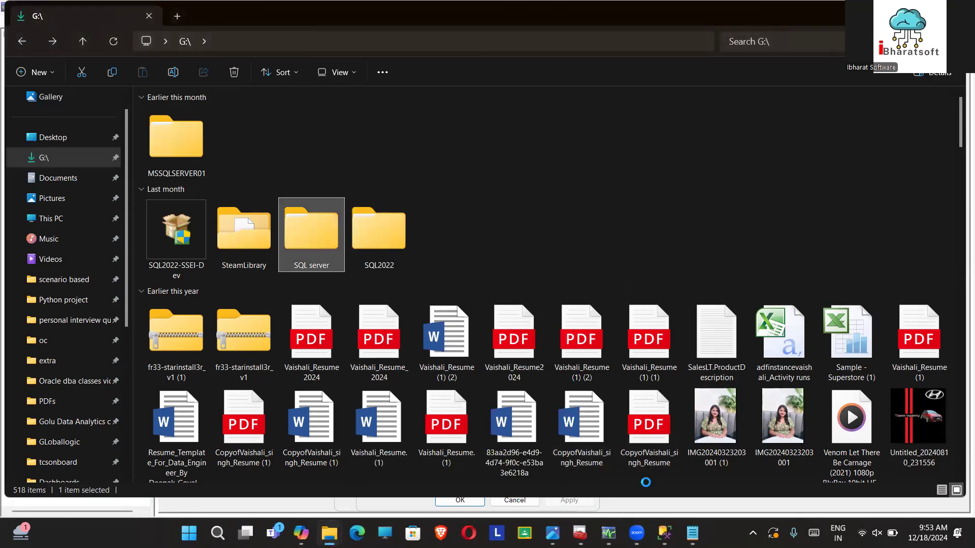
Step: Reopen the permissions of the G:\SQL server folder and review the rights granted to SQLADMIN
mouse_move(663, 532)
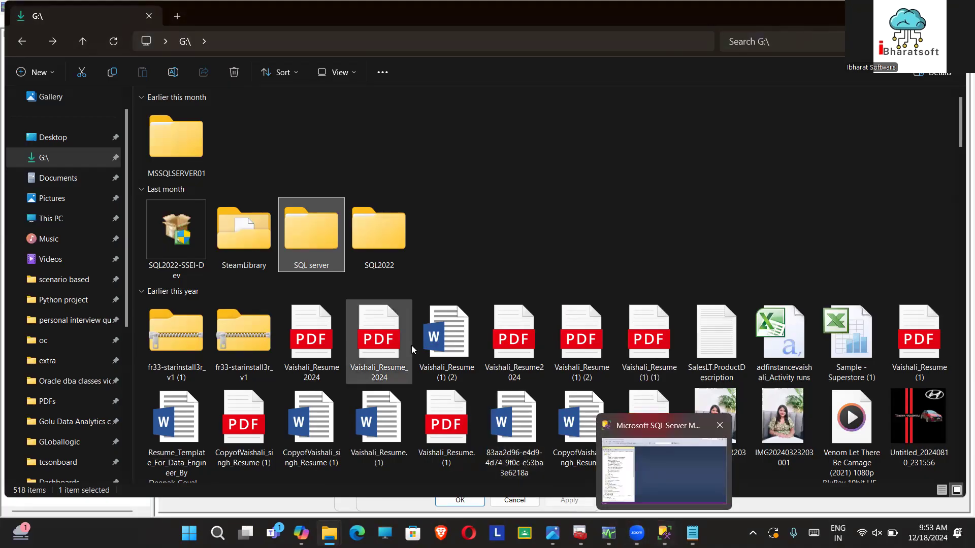
right_click(297, 256)
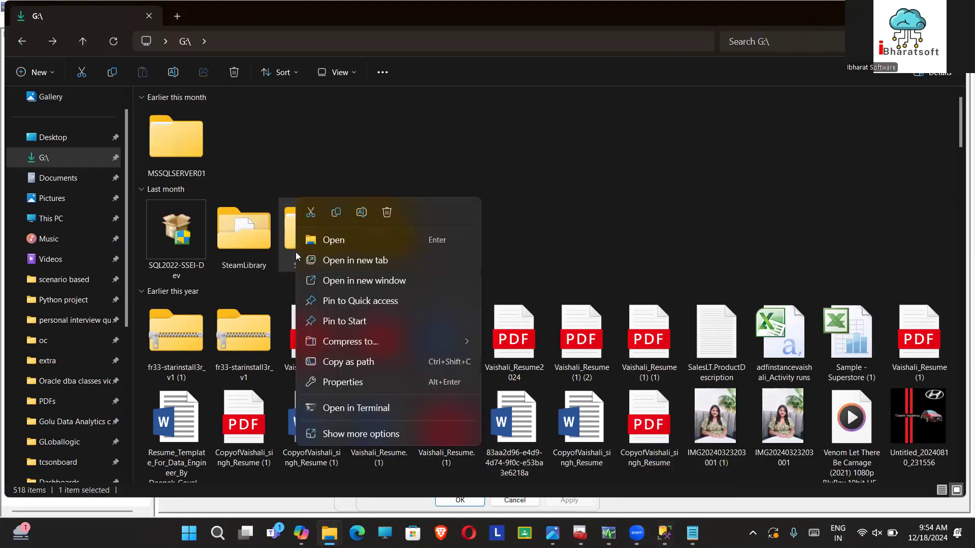
left_click(334, 383)
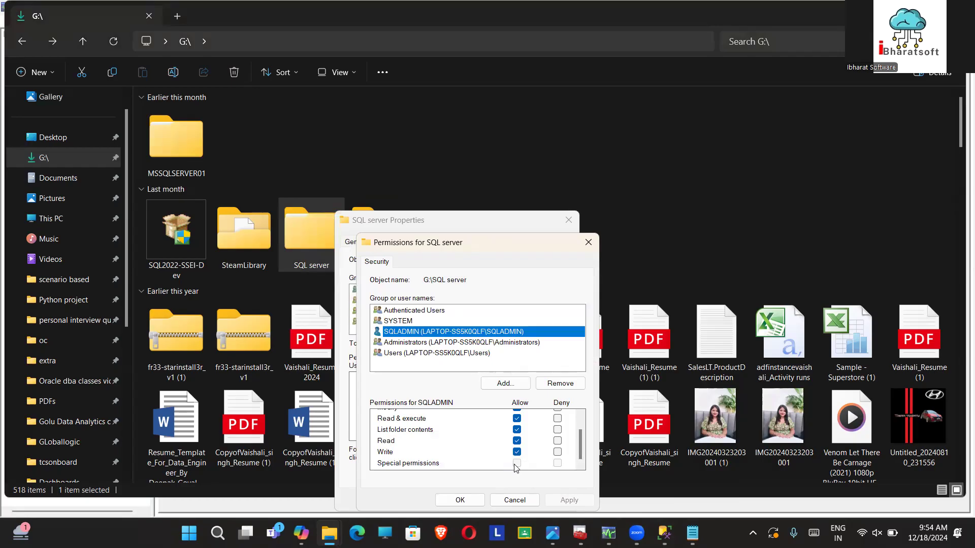
scroll(578, 422, "up", 2)
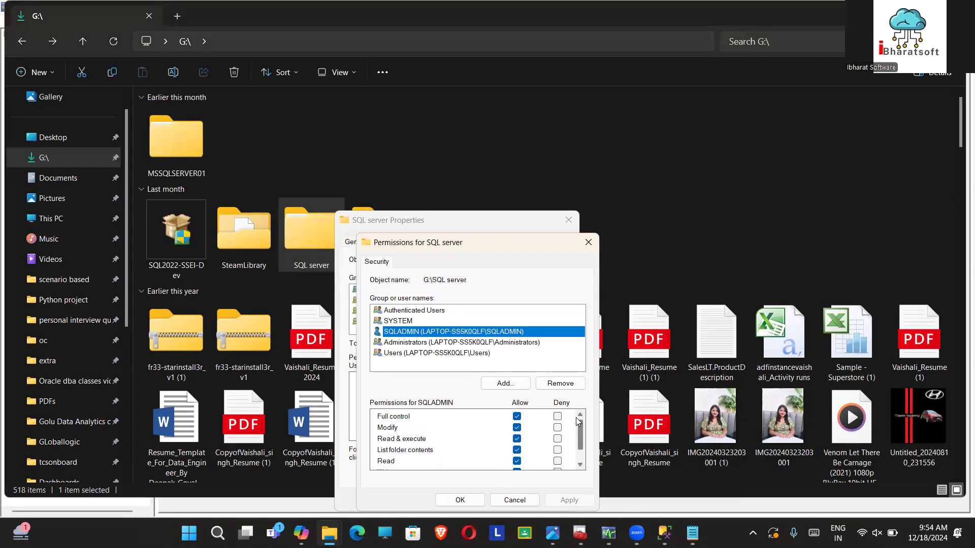
scroll(579, 432, "down", 2)
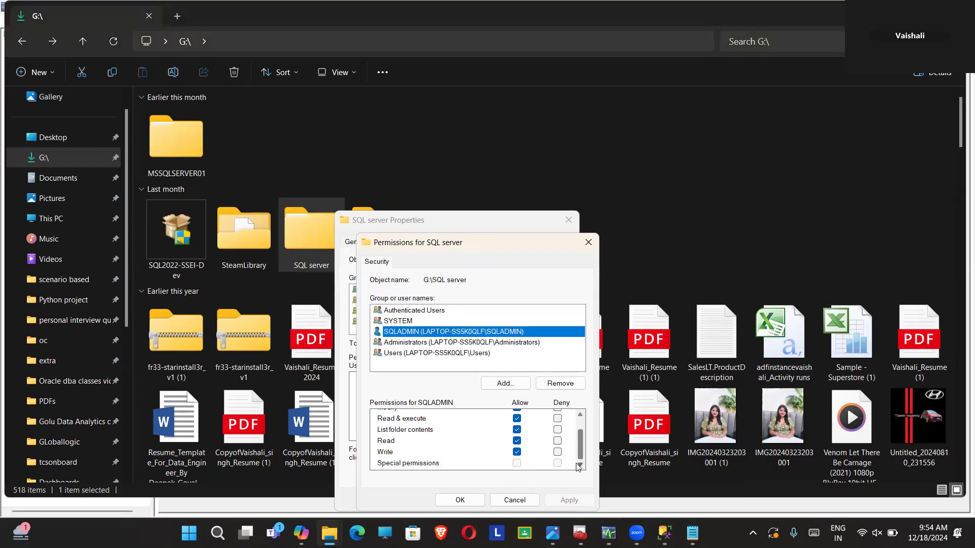
left_click(467, 500)
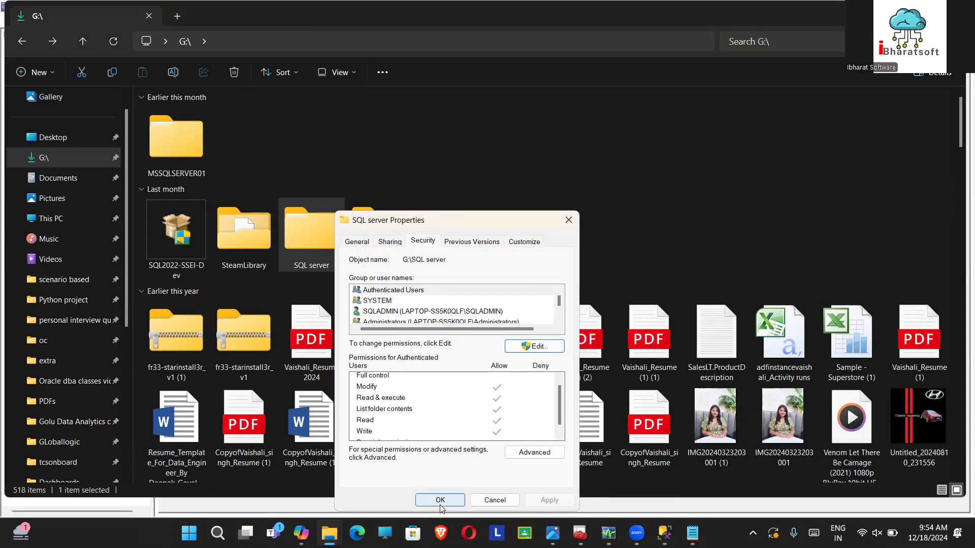
Step: Close the folder properties, switch to SQL Server Management Studio and launch Replication Monitor for the local publications
left_click(440, 503)
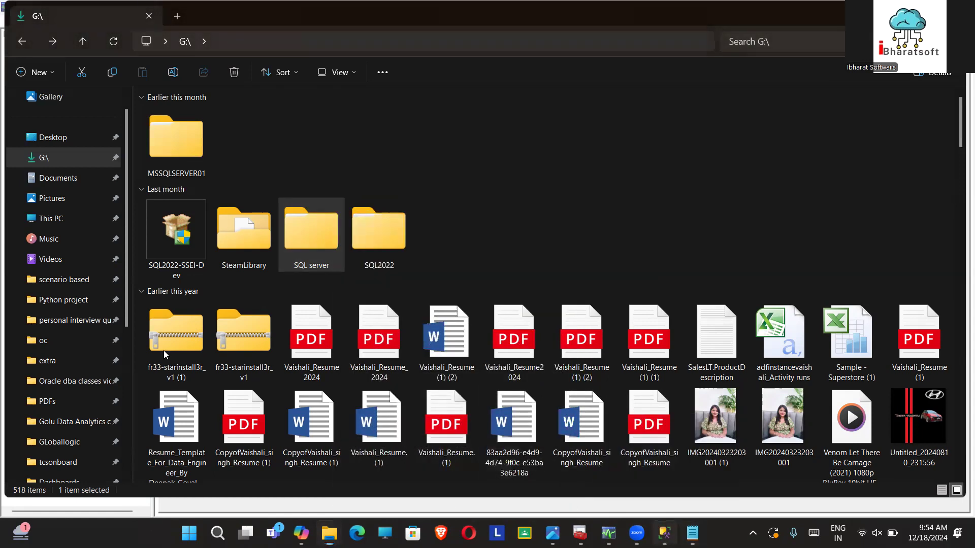
key("alt+Tab")
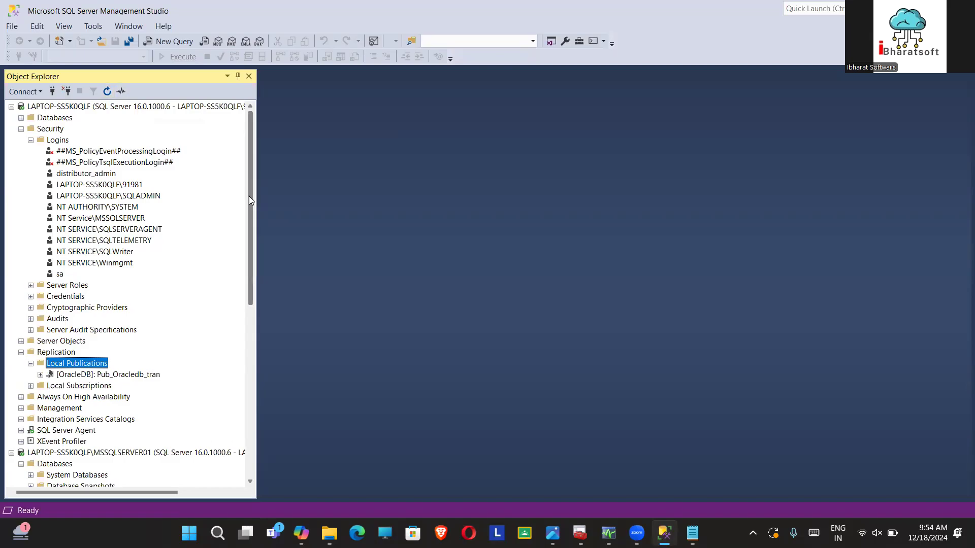
scroll(254, 313, "down", 8)
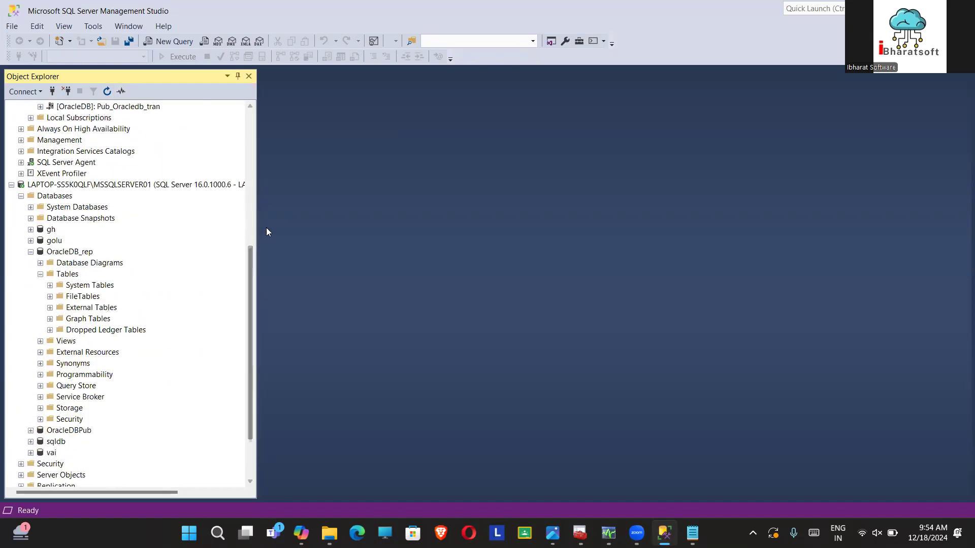
left_click_drag(250, 262, 251, 200)
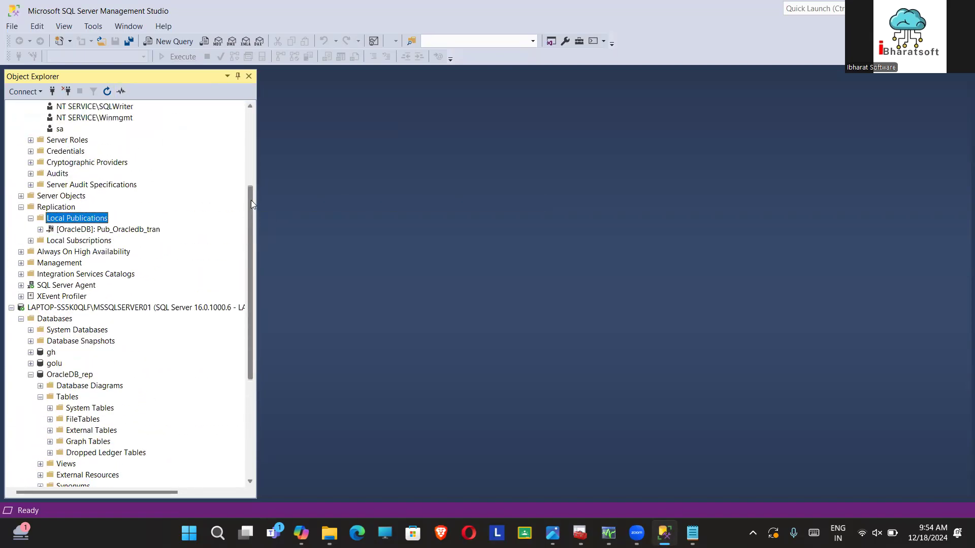
right_click(89, 219)
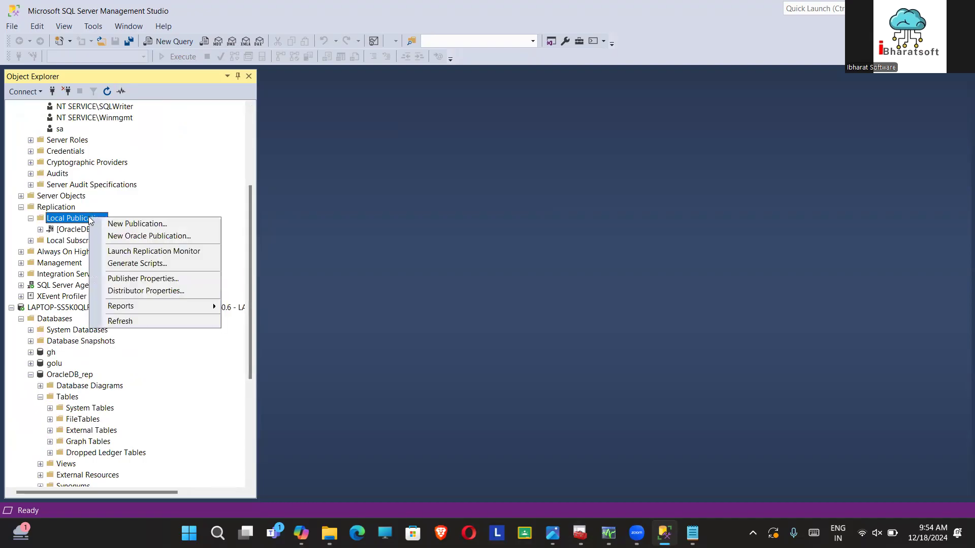
left_click(121, 251)
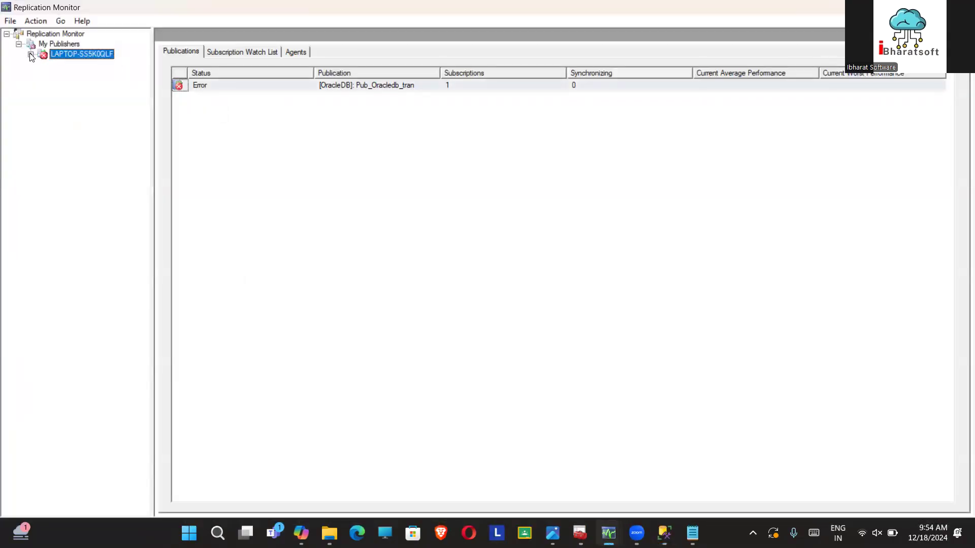
Step: Check the status of the agents related to the Pub_Oracledb_tran publication, then put Replication Monitor away
left_click(31, 54)
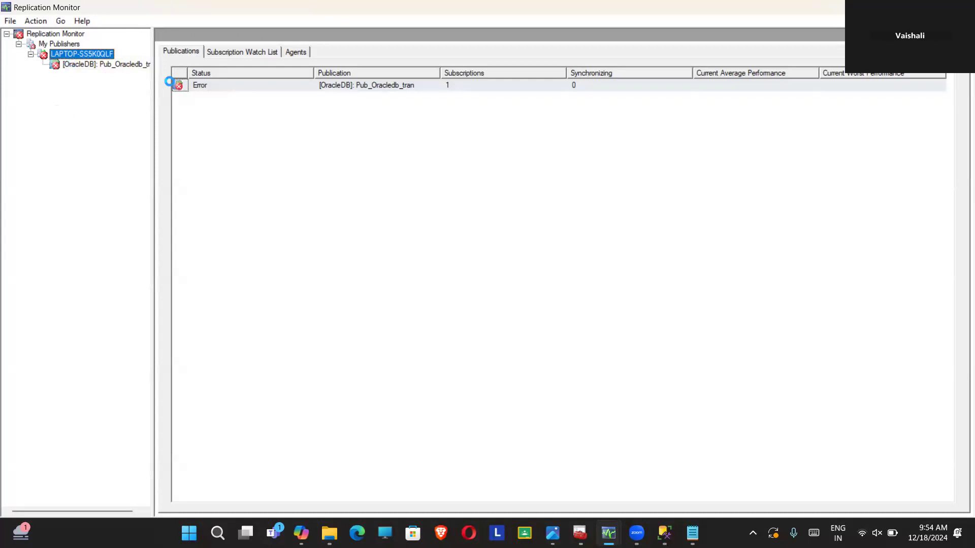
left_click(107, 64)
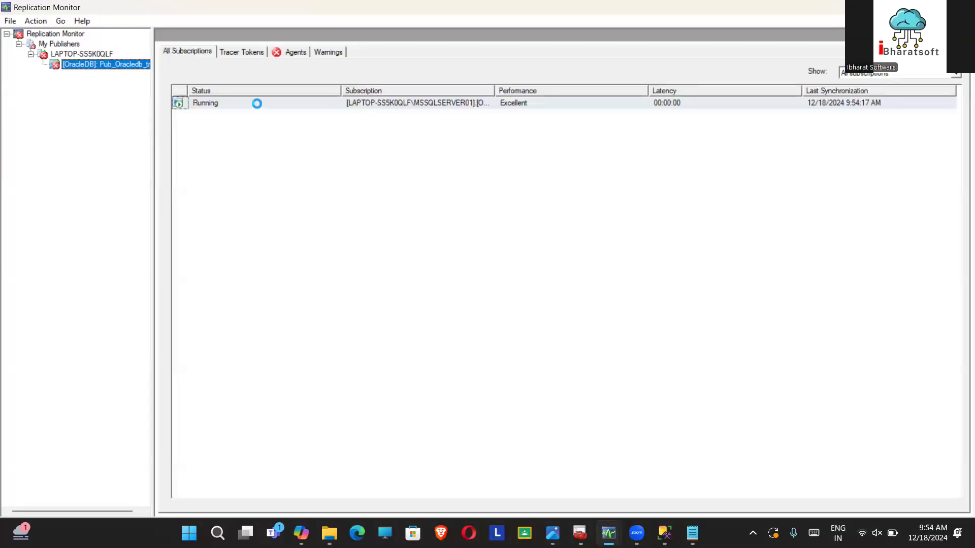
left_click(292, 51)
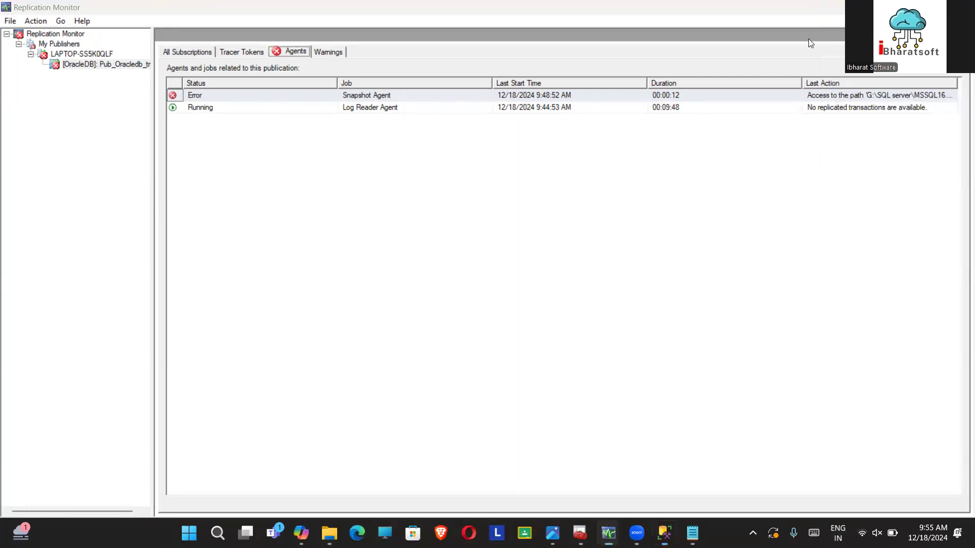
key("super+Down")
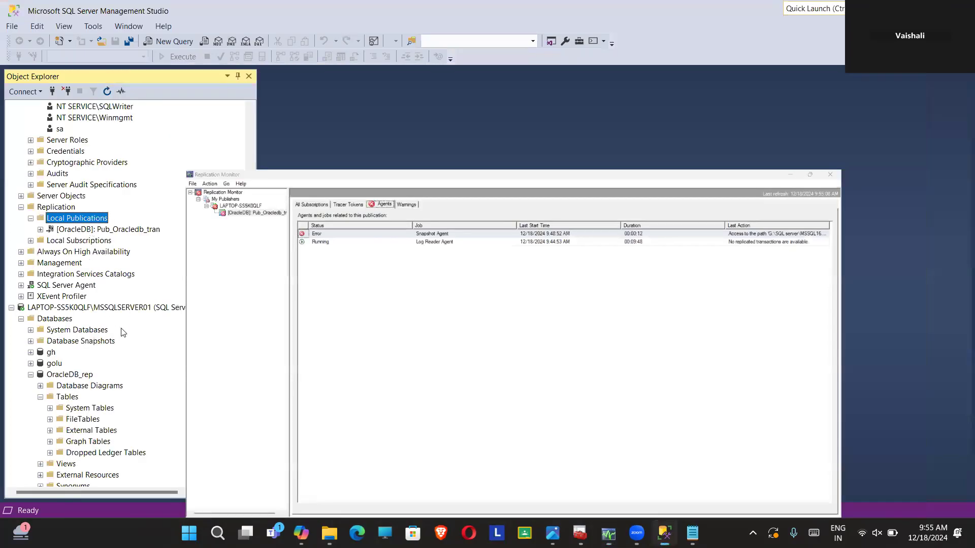
key("super+Down")
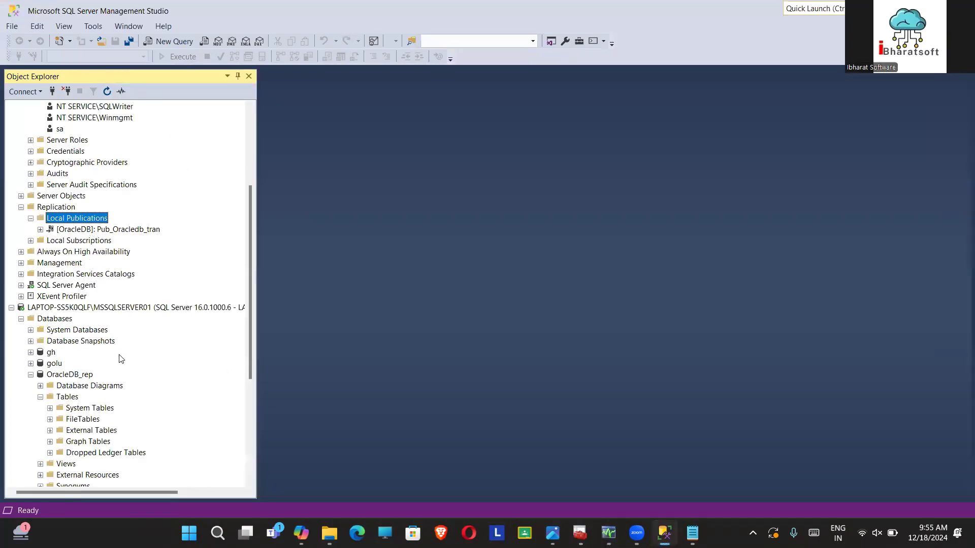
Step: Delete the Pub_Oracledb_tran publication of OracleDB and refresh the local publications
key("Down")
key("shift+F10")
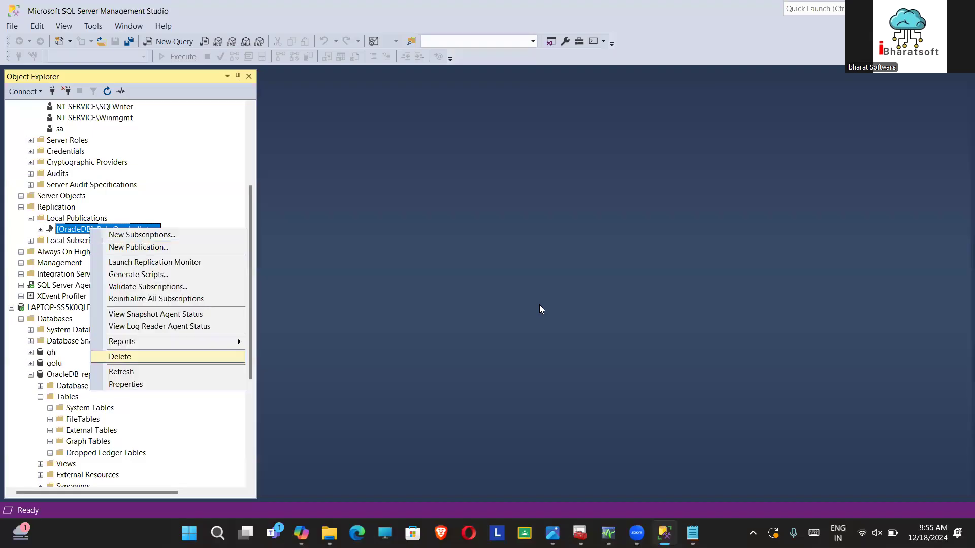
key("Return")
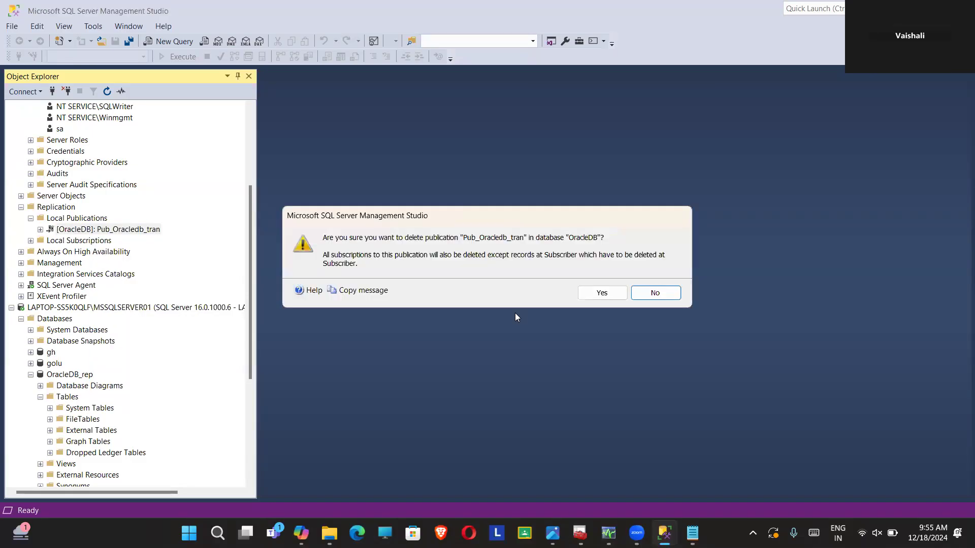
left_click(597, 299)
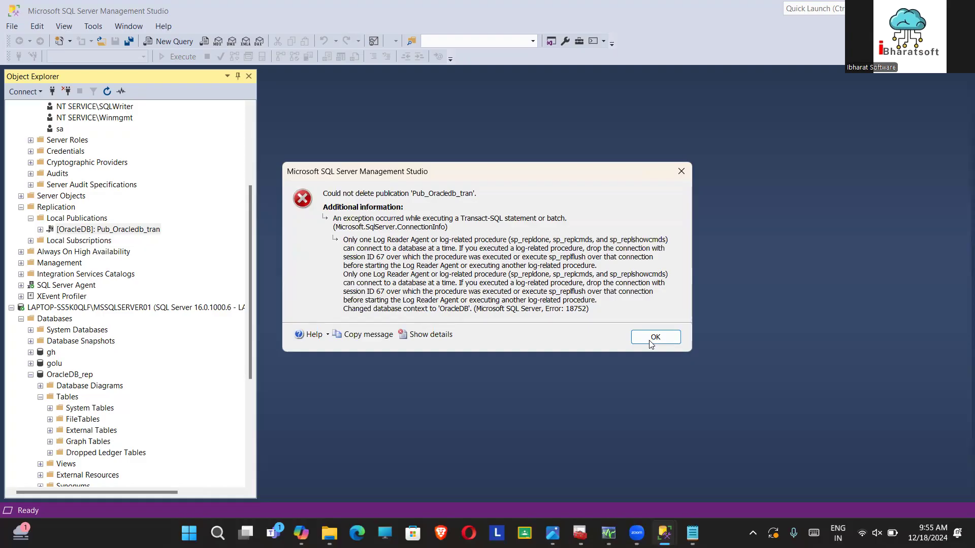
left_click(43, 232)
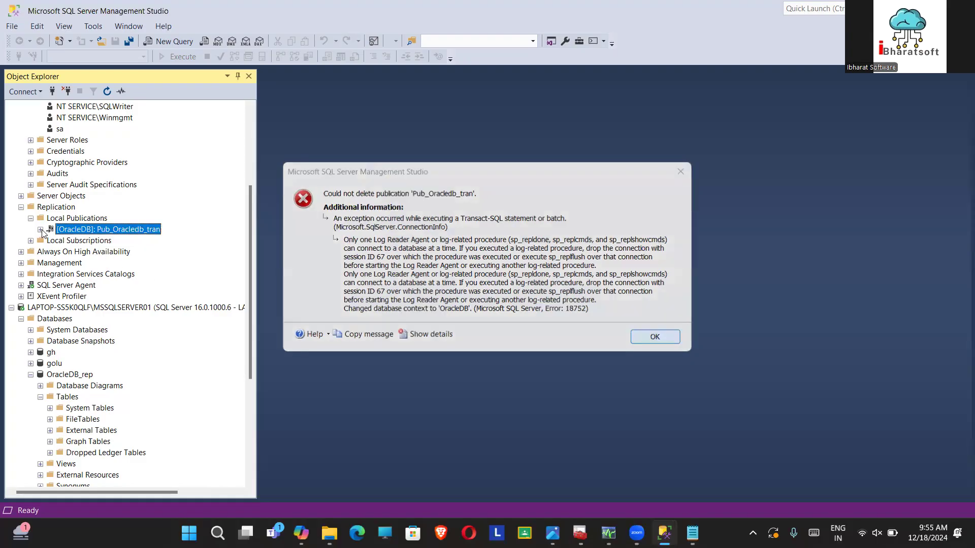
left_click(106, 92)
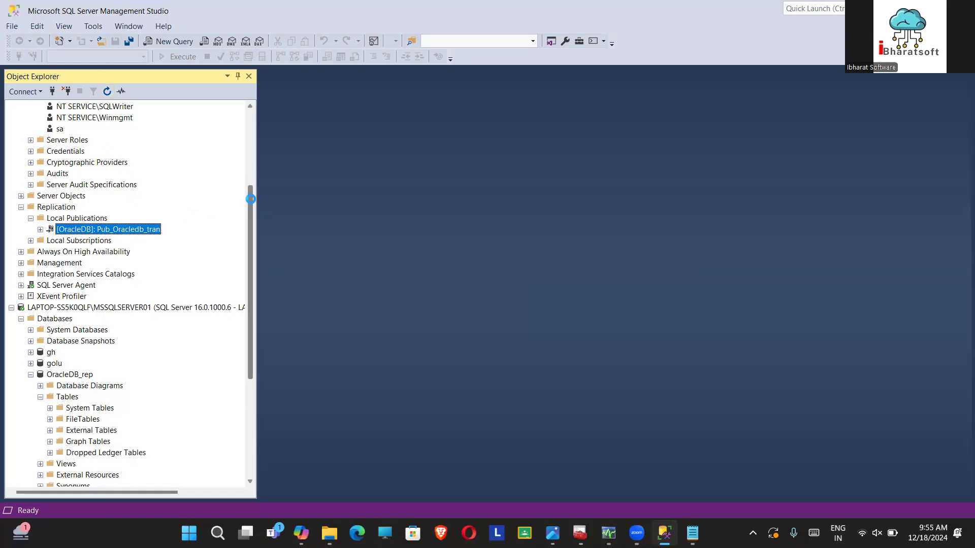
left_click(76, 217)
right_click(76, 217)
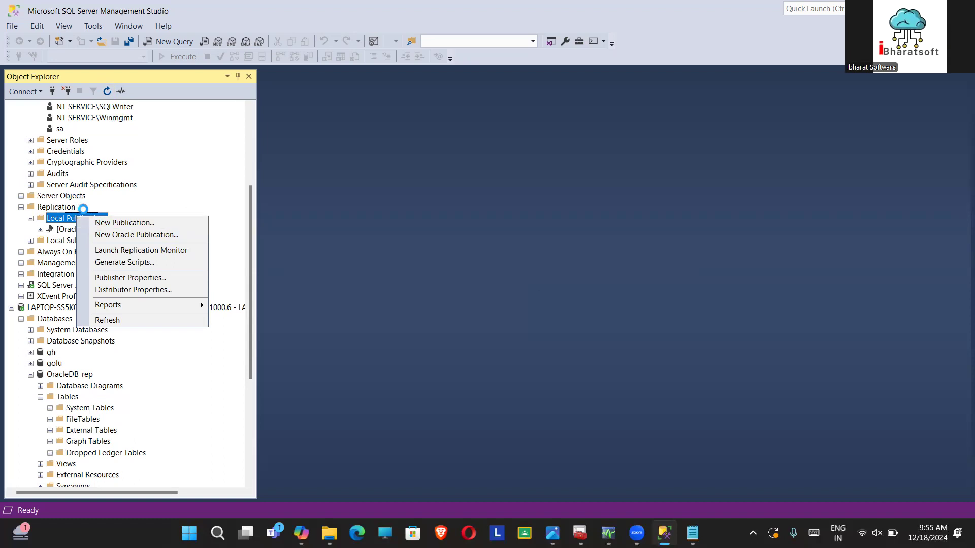
left_click(108, 321)
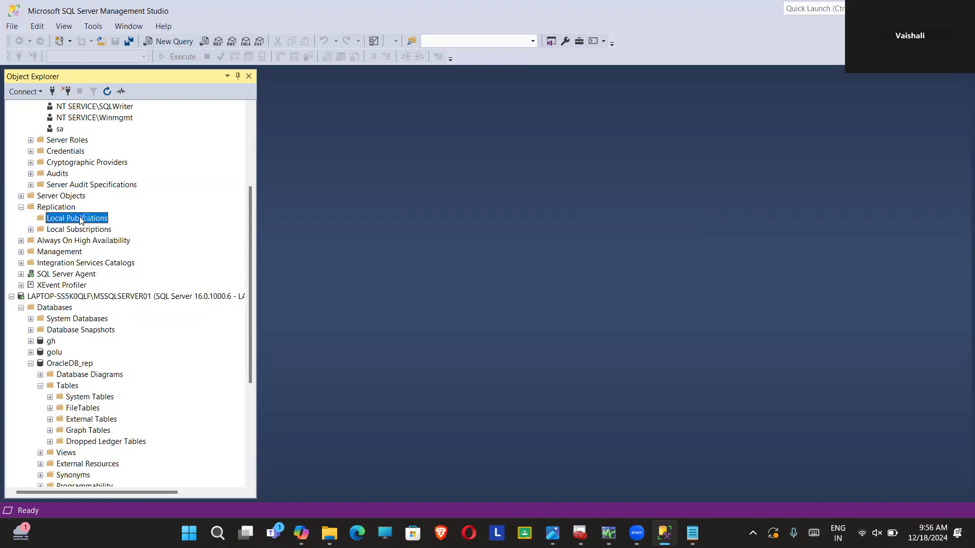
Step: Start a new local publication on the OracleDB database with the type Transactional publication
right_click(79, 220)
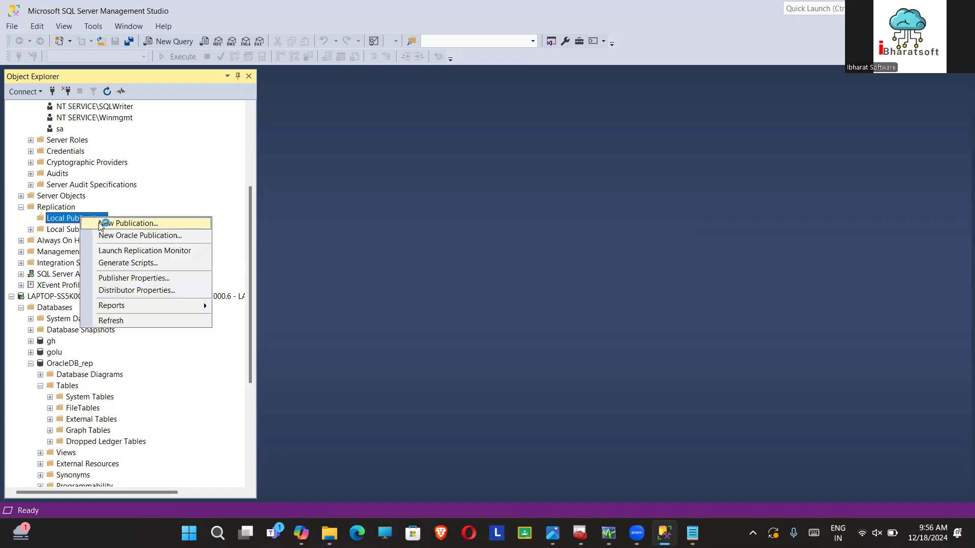
left_click(101, 226)
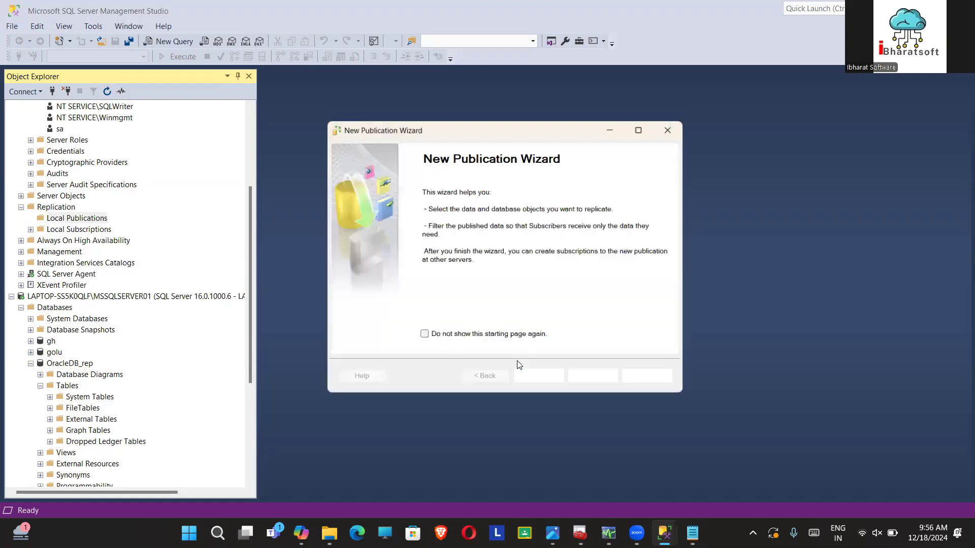
left_click(534, 379)
left_click(365, 239)
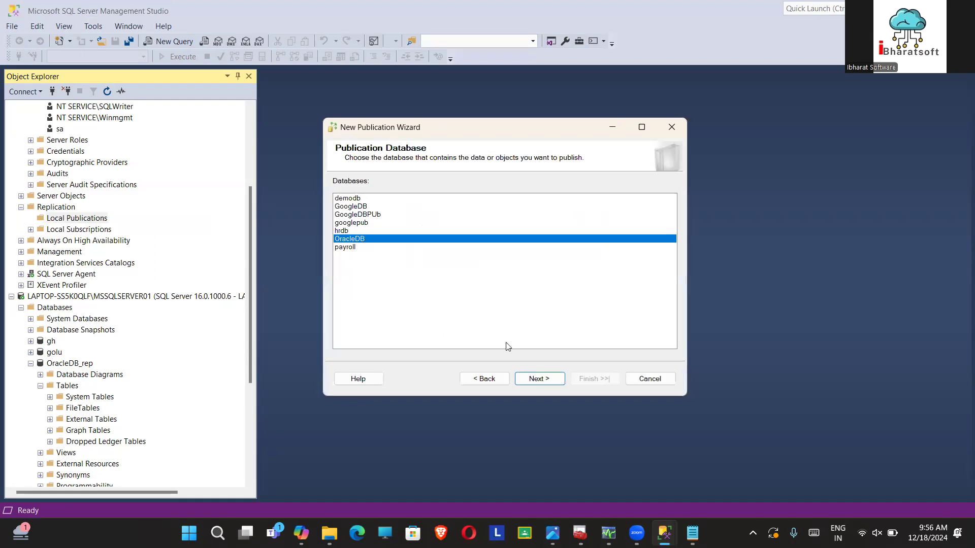
left_click(539, 378)
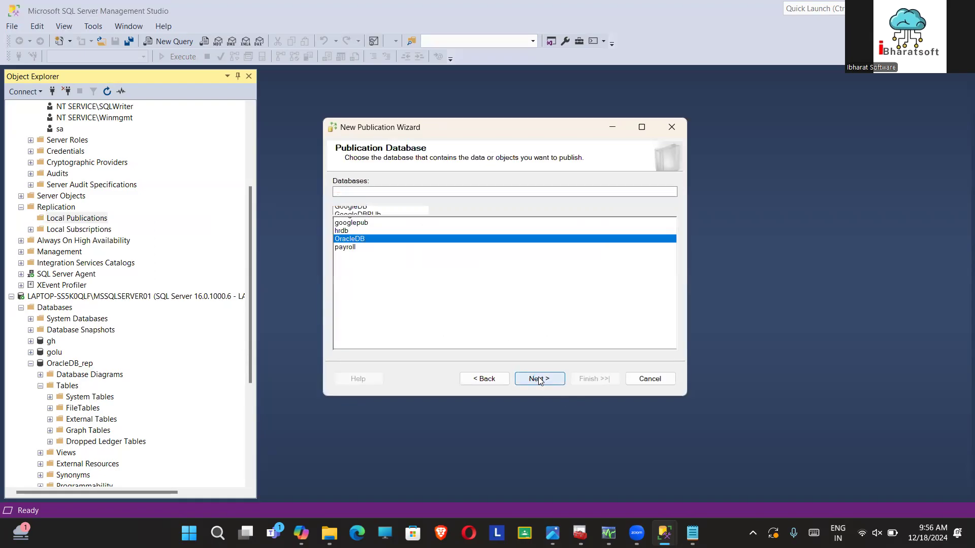
left_click(382, 201)
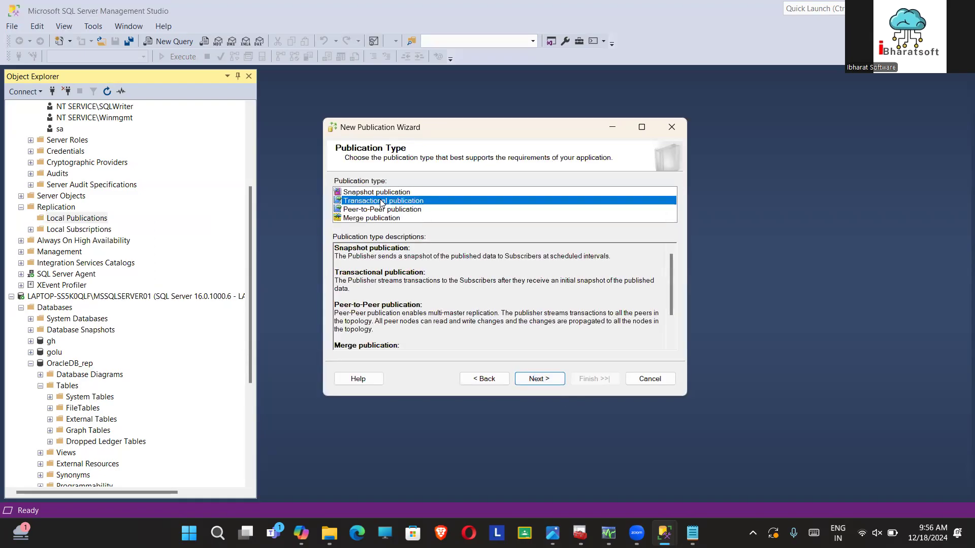
left_click(538, 379)
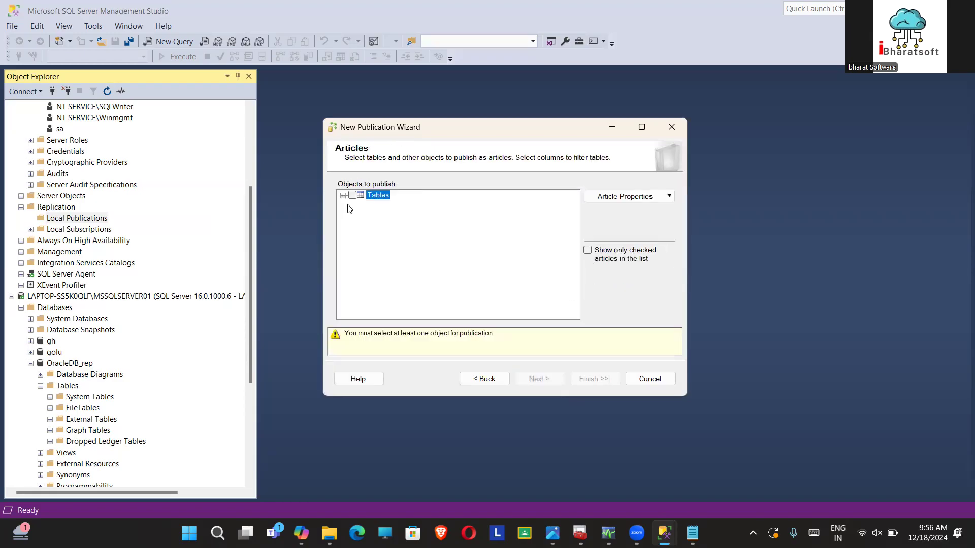
Step: Select the tblAccount table as the article to publish and add no row filters
left_click(344, 196)
left_click(362, 204)
left_click(537, 380)
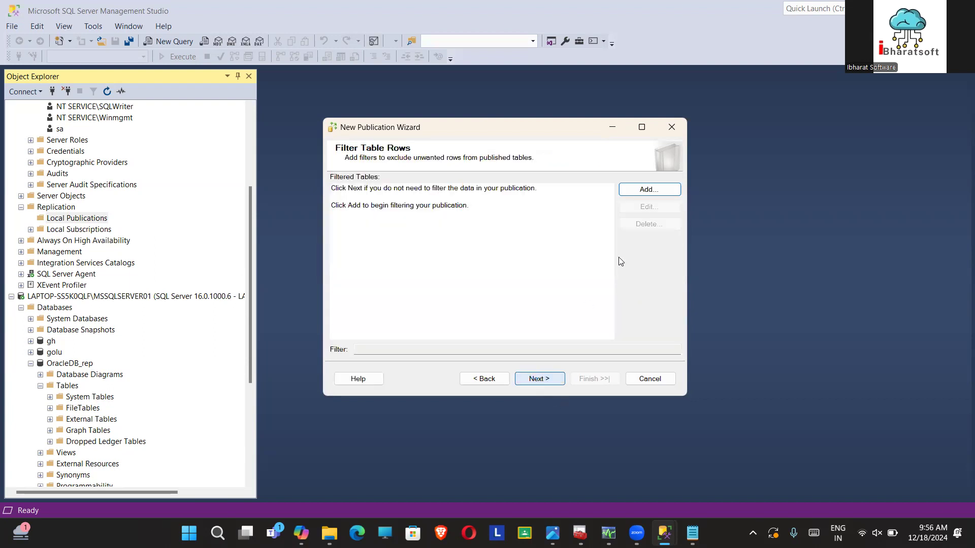
left_click(532, 380)
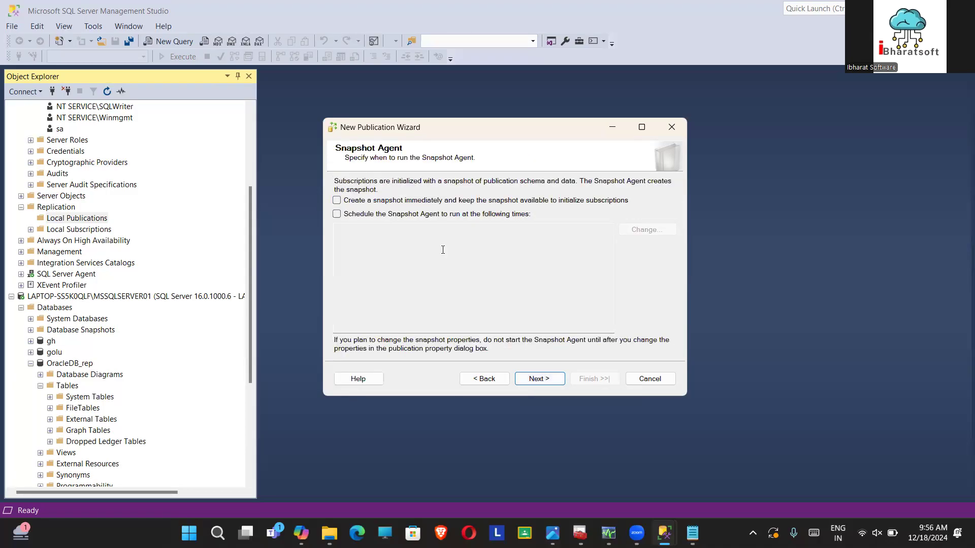
Step: Set the Snapshot Agent to create a snapshot immediately and keep it available to initialize subscriptions
left_click(337, 200)
left_click(539, 381)
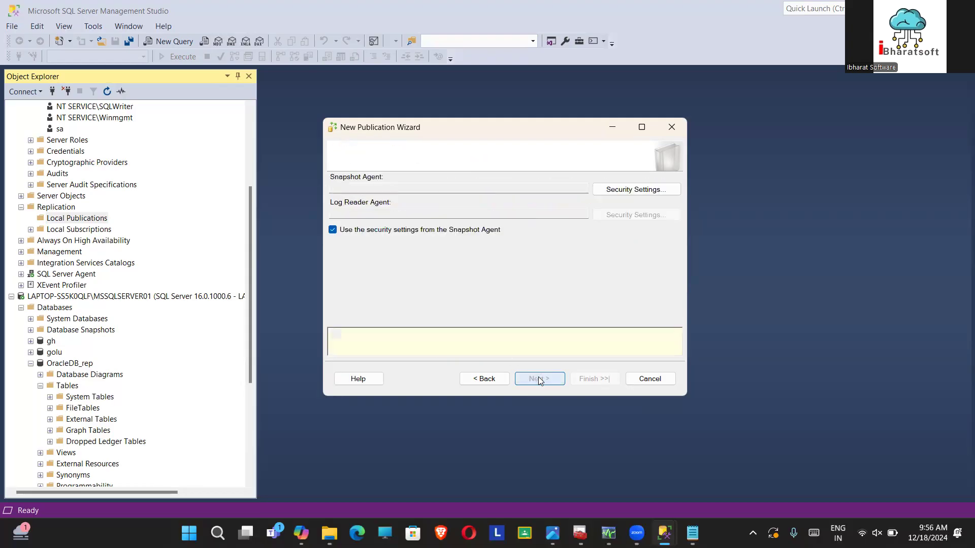
left_click(474, 378)
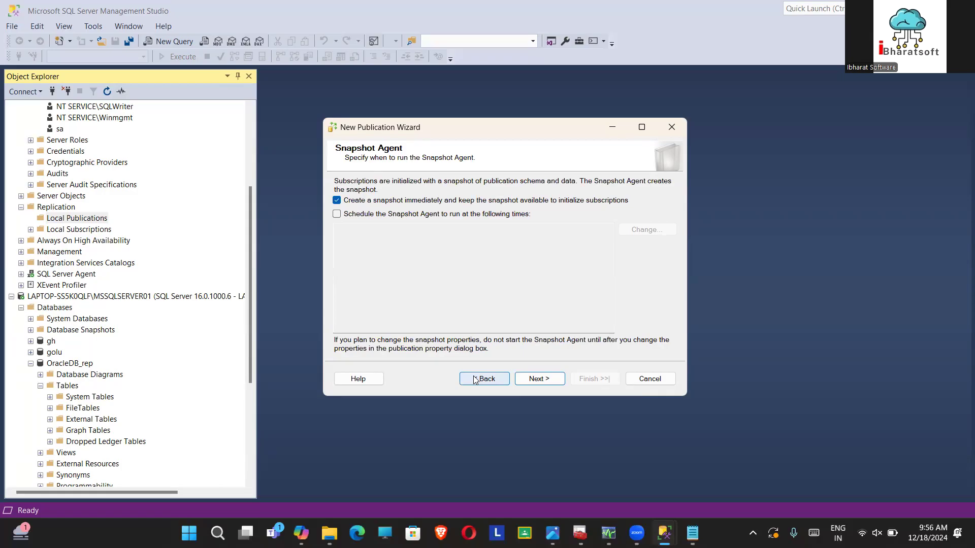
left_click(534, 381)
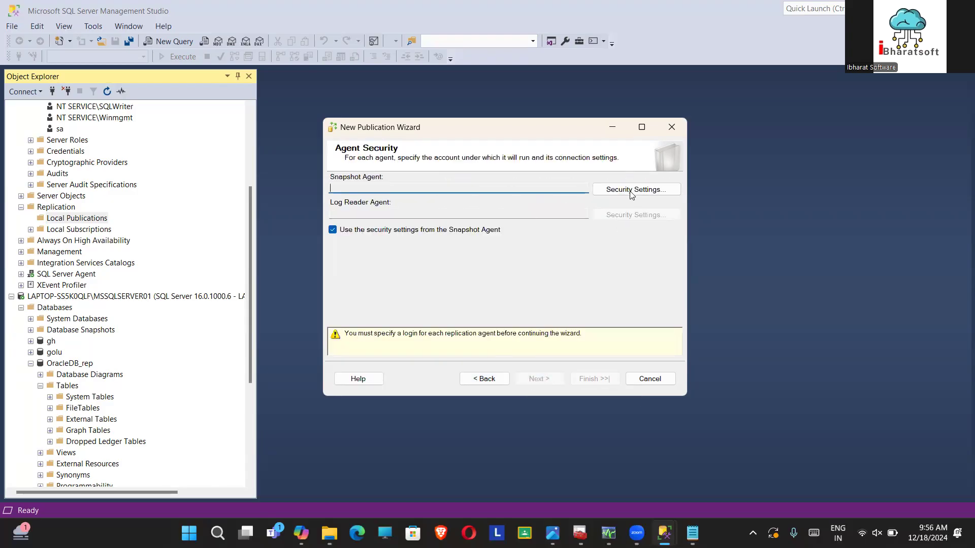
Step: Set the Snapshot Agent security to run under the SQL Server Agent service account, shared with the Log Reader Agent
left_click(632, 195)
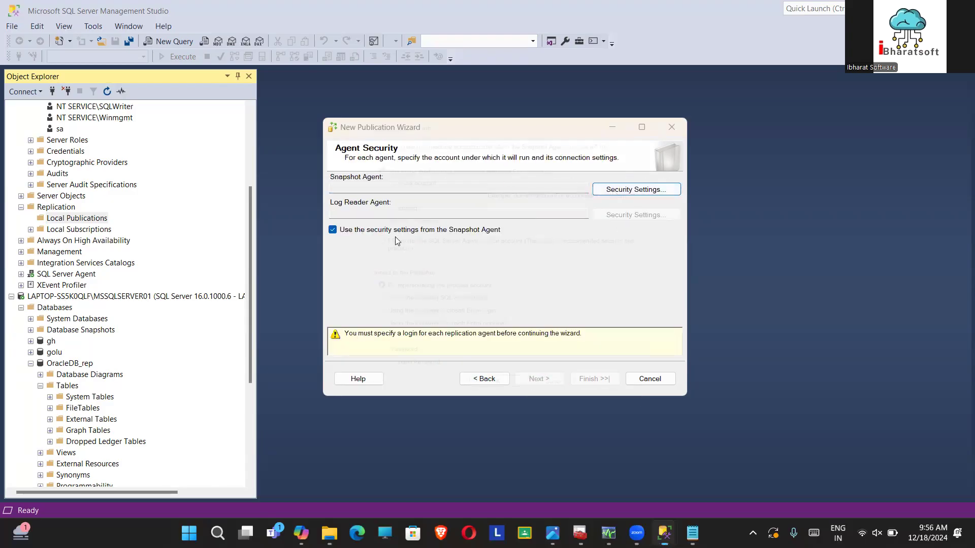
left_click(359, 237)
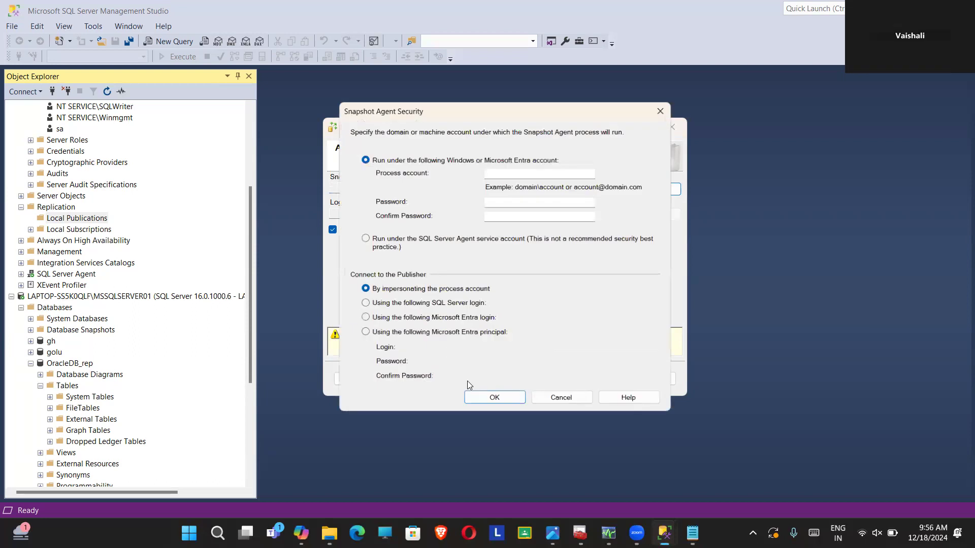
left_click(509, 404)
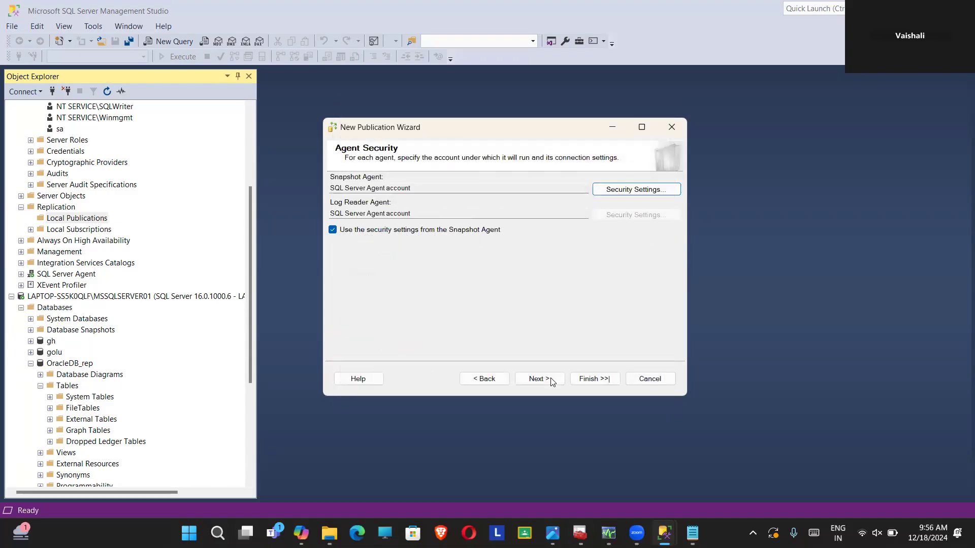
left_click(539, 378)
Step: Name the publication OracleDB_pub and finish the wizard to create it
left_click(550, 378)
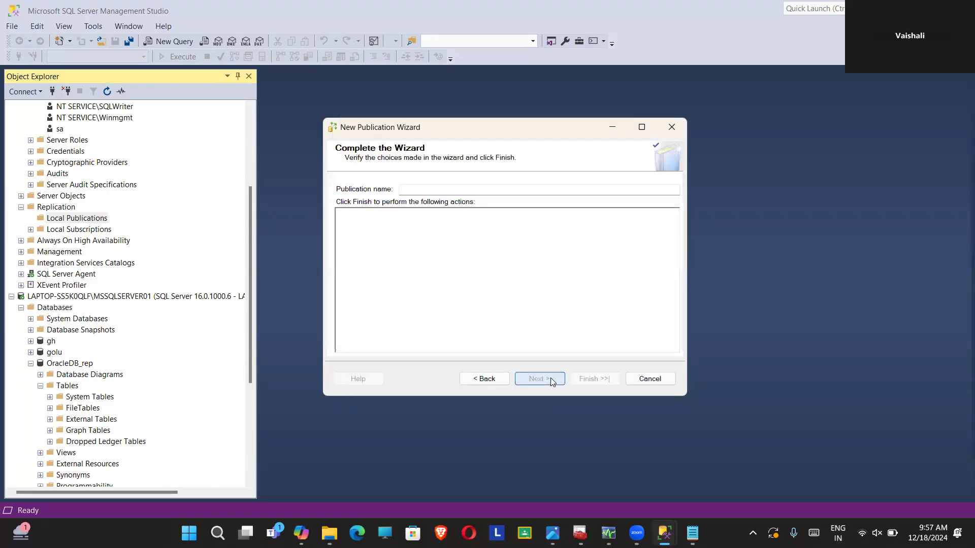
type("O")
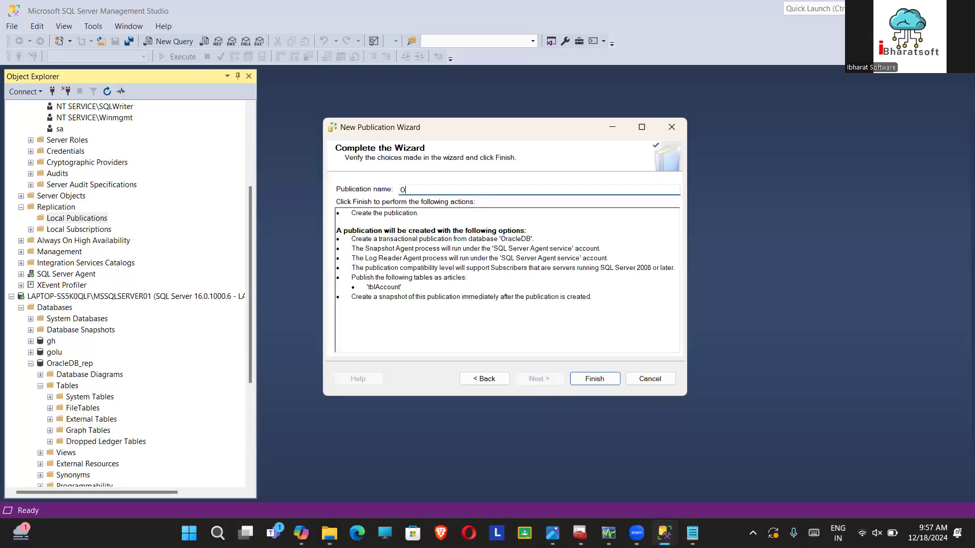
type("racleDB_pub")
left_click(592, 381)
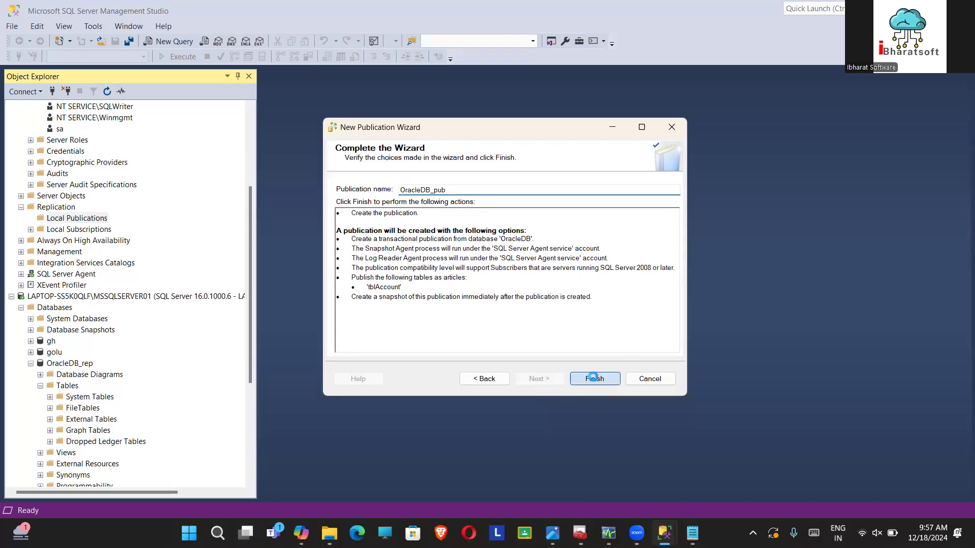
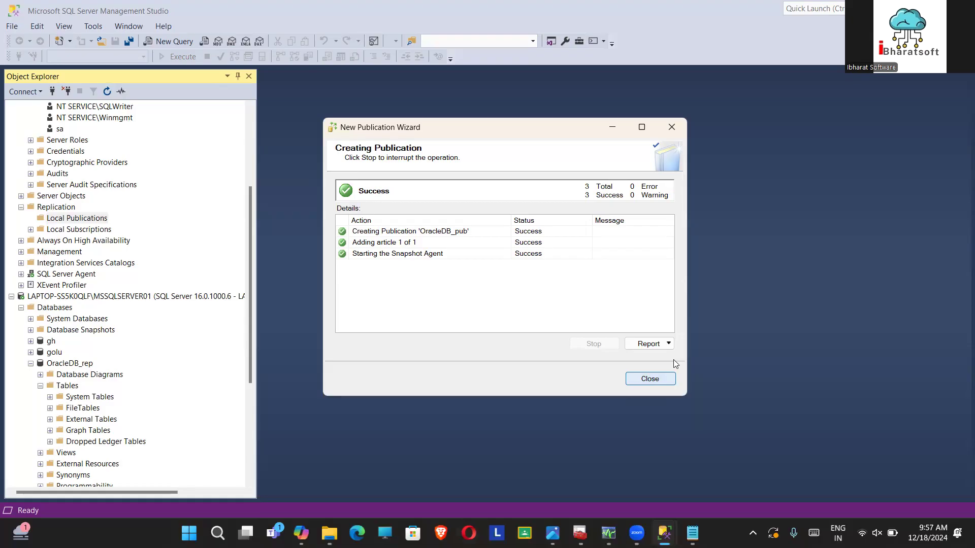
Step: Close the publication wizard, switch to File Explorer and open SQL server\MSSQL16.MSSQLSERVER\MSSQL\repldata, granting permanent access to the folder
left_click(642, 382)
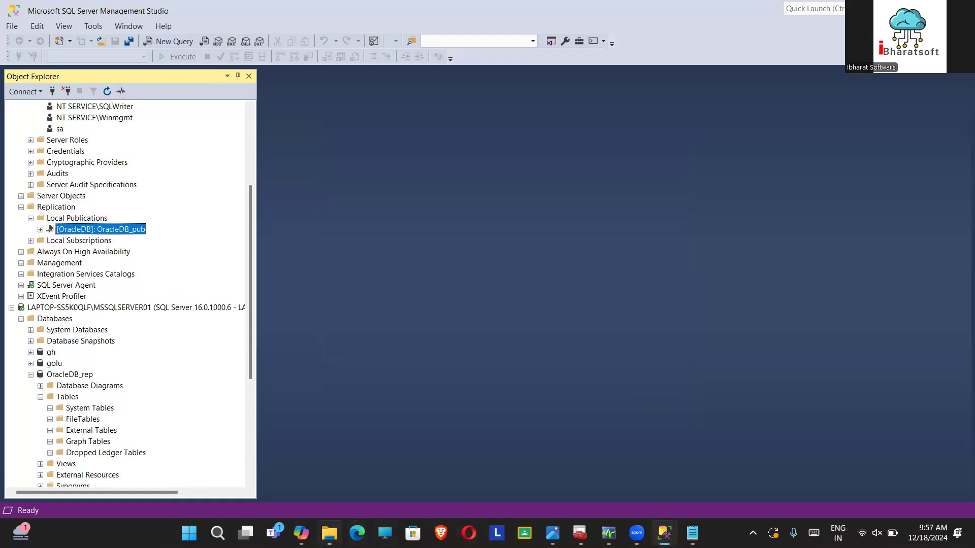
key("alt+Tab")
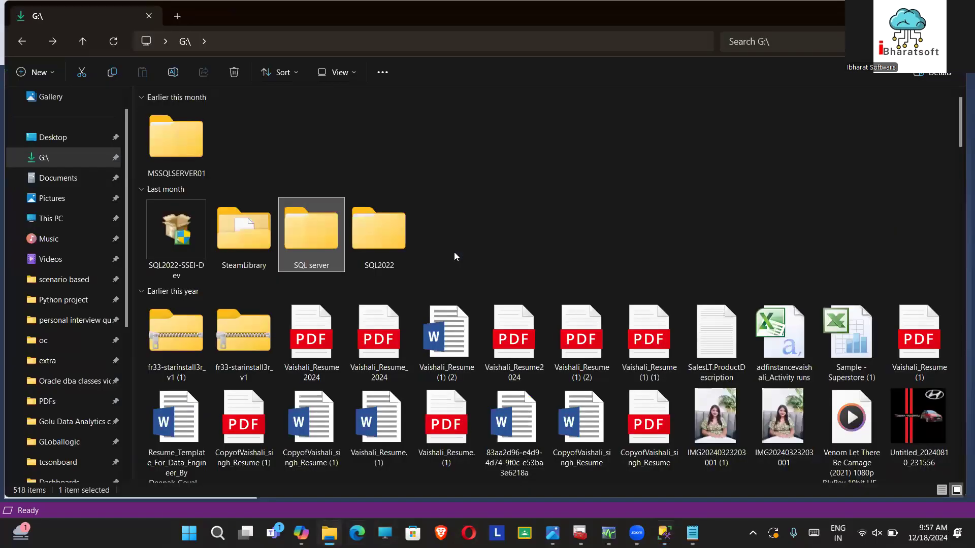
double_click(316, 239)
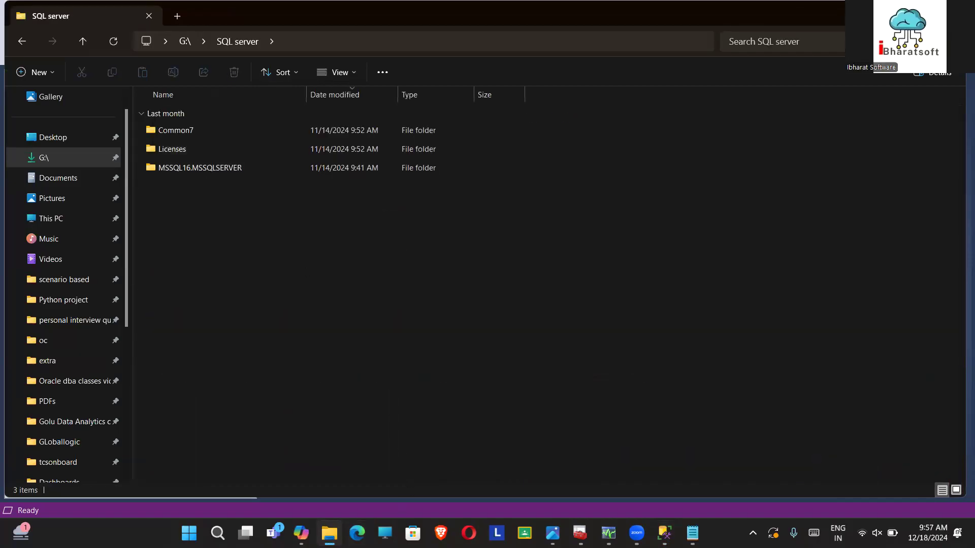
left_click(693, 533)
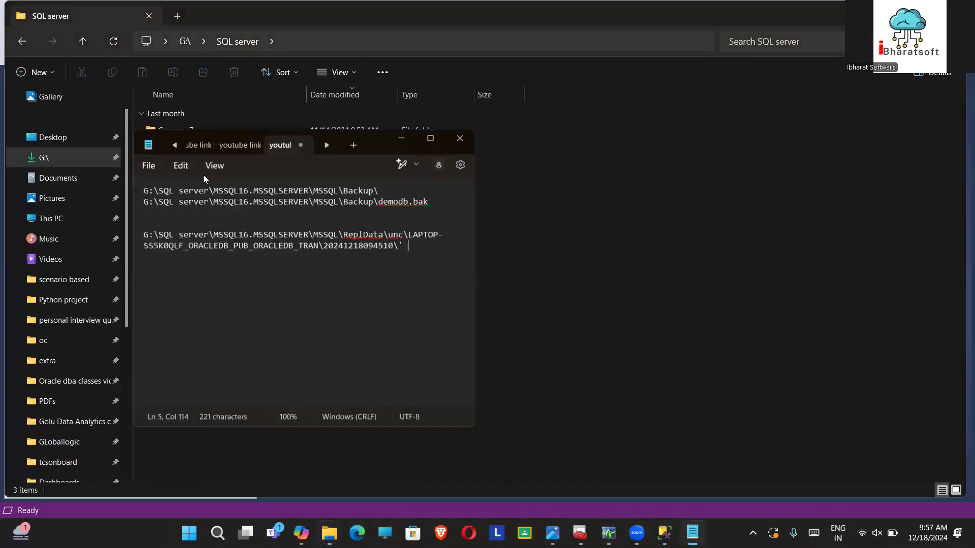
double_click(203, 172)
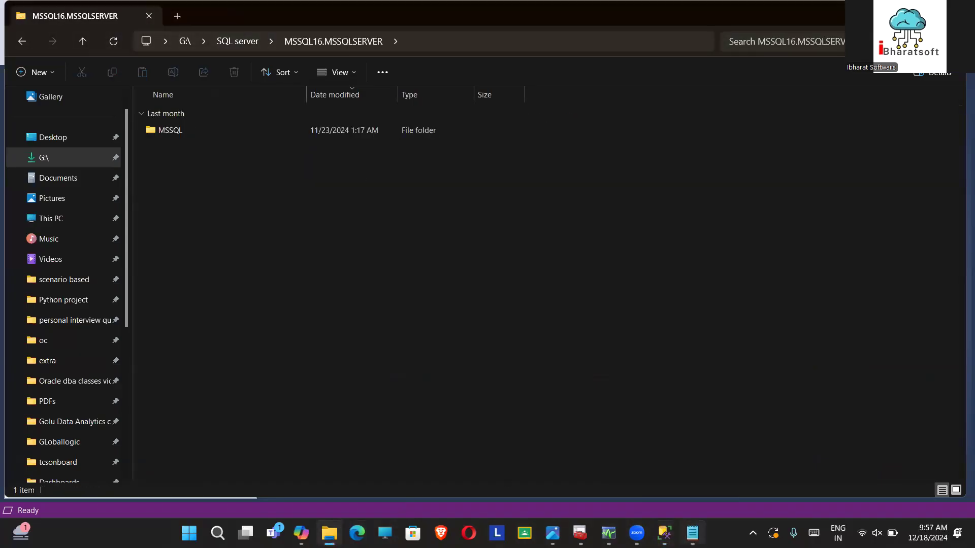
left_click(692, 533)
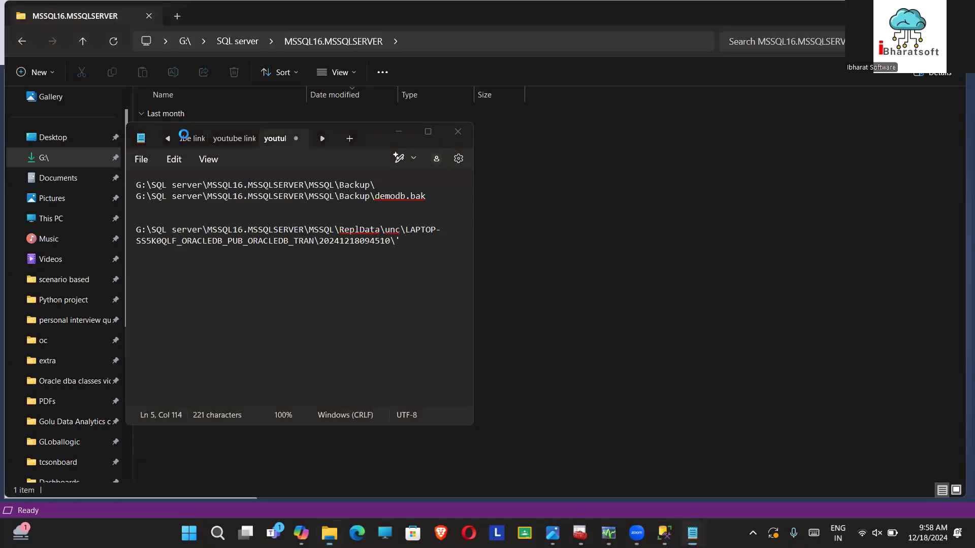
key("super+Down")
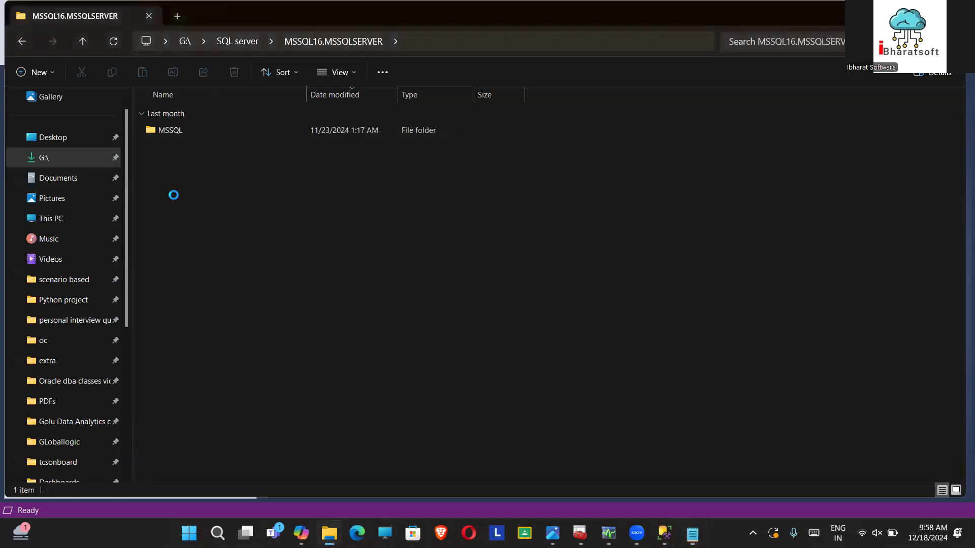
left_click(173, 195)
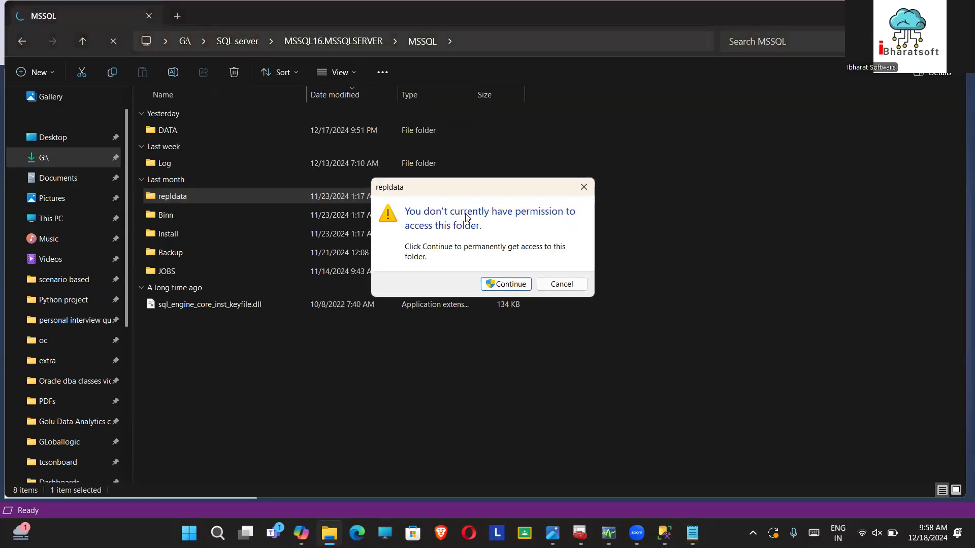
left_click(503, 285)
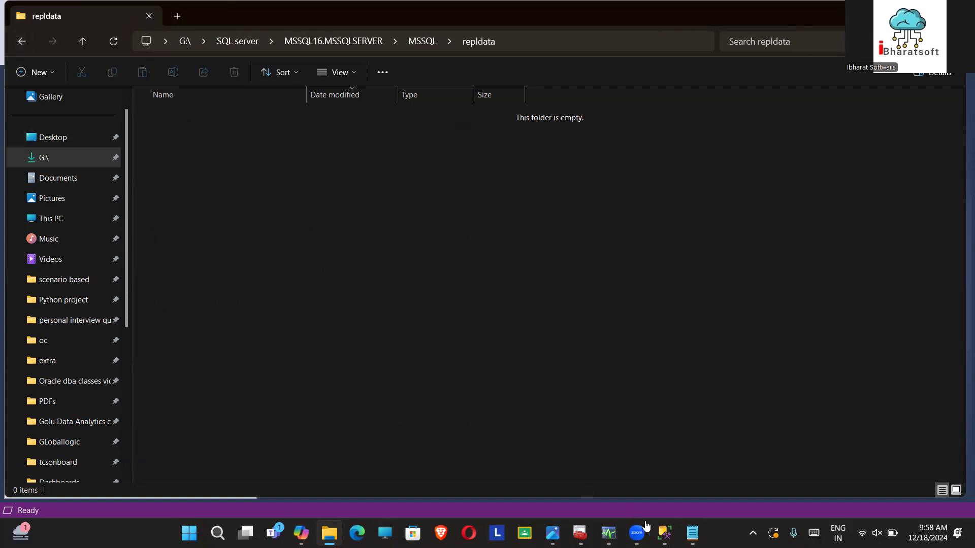
Step: Check the snapshot path in the notes, return to the MSSQL folder and allow CREATOR OWNER full control in the repldata folder's permissions
left_click(693, 533)
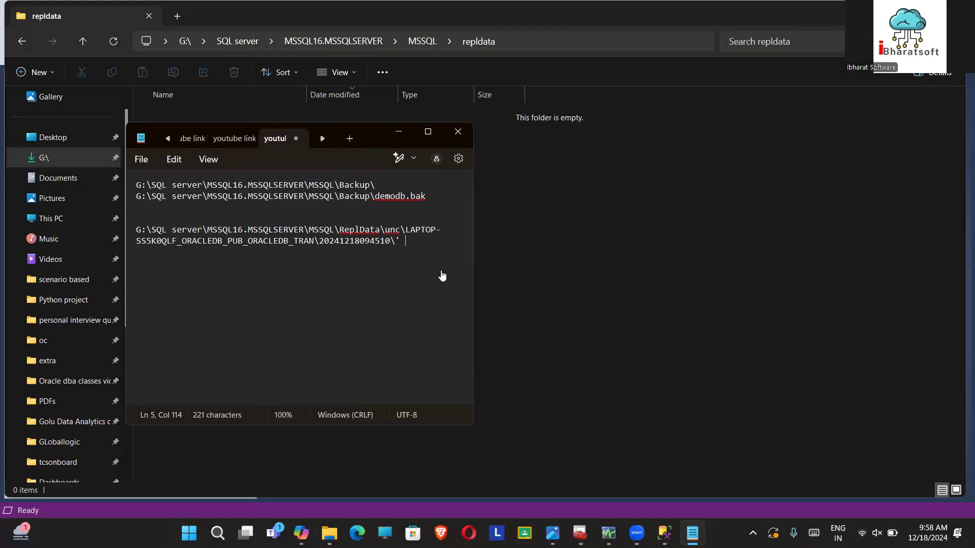
left_click(399, 132)
left_click(14, 49)
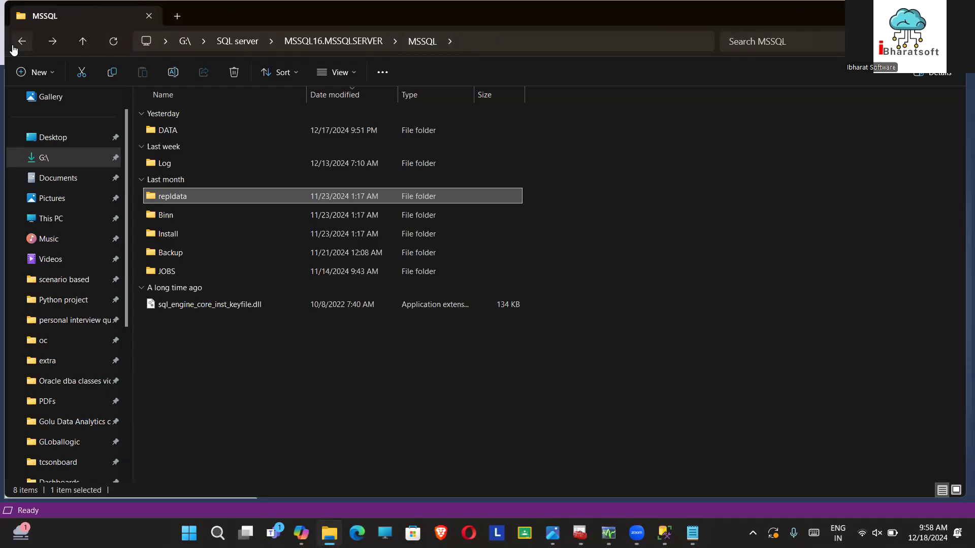
right_click(202, 199)
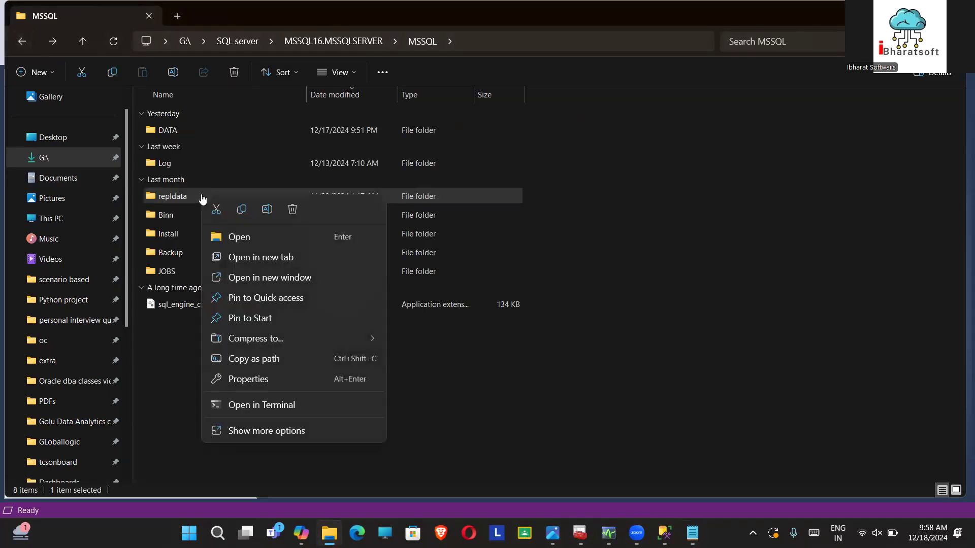
left_click(247, 387)
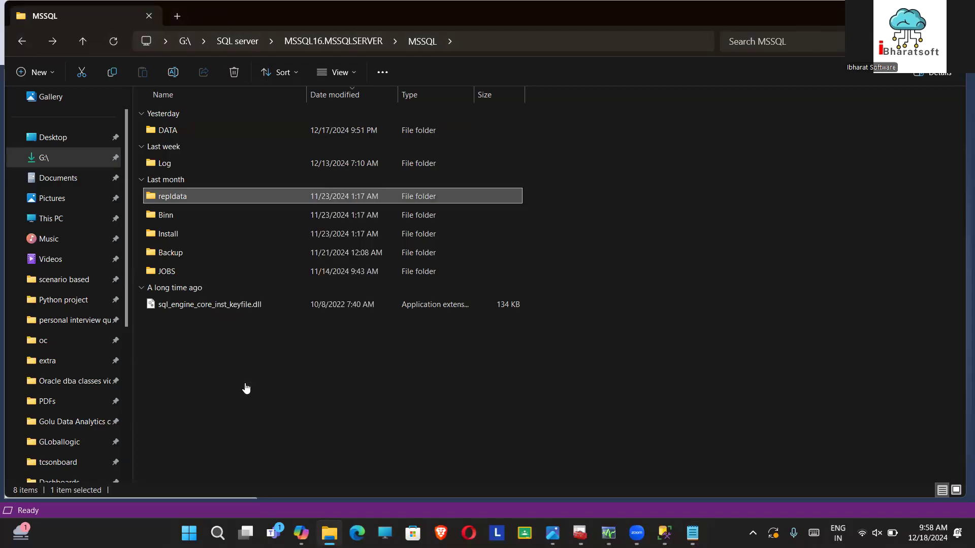
left_click(301, 226)
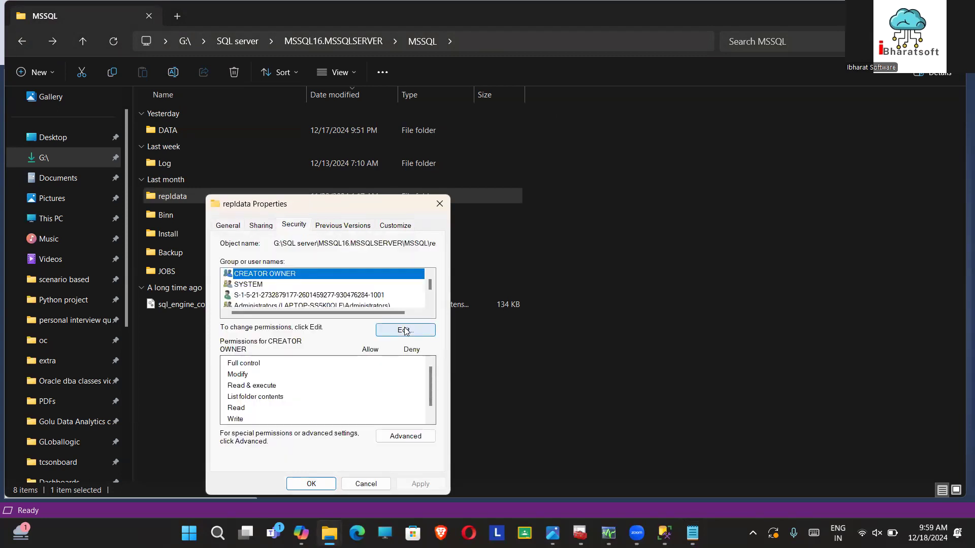
left_click(406, 331)
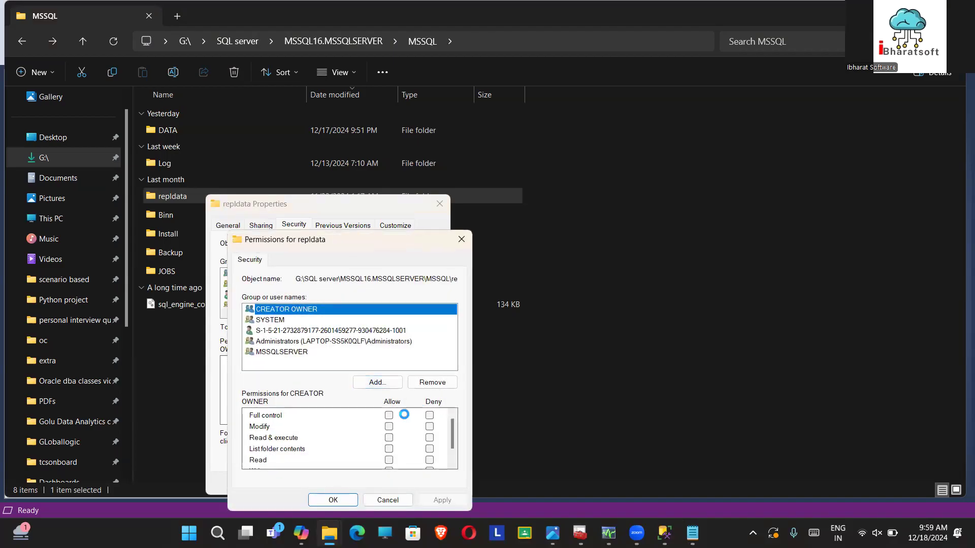
left_click(388, 415)
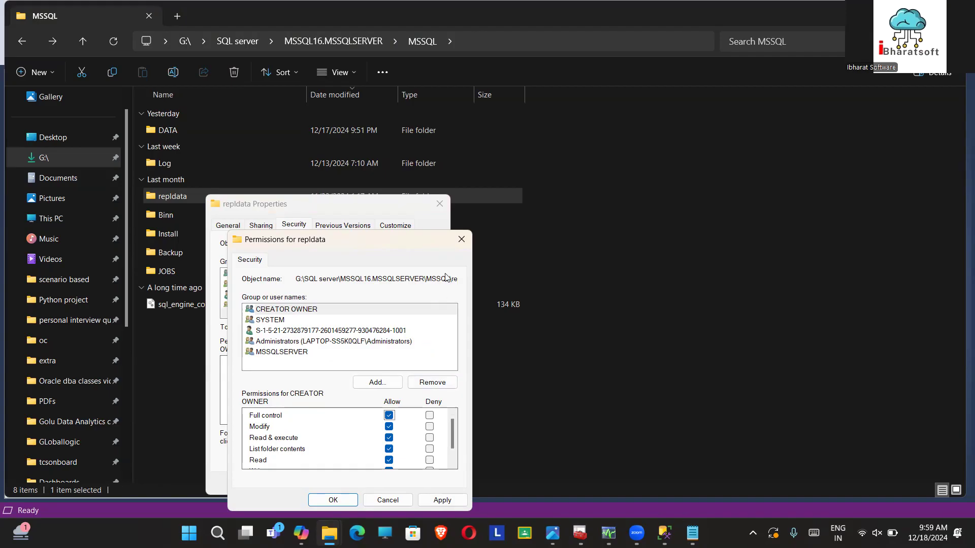
Step: Add the Everyone group to the repldata folder's permissions, allow it full control and apply the changes
left_click(381, 384)
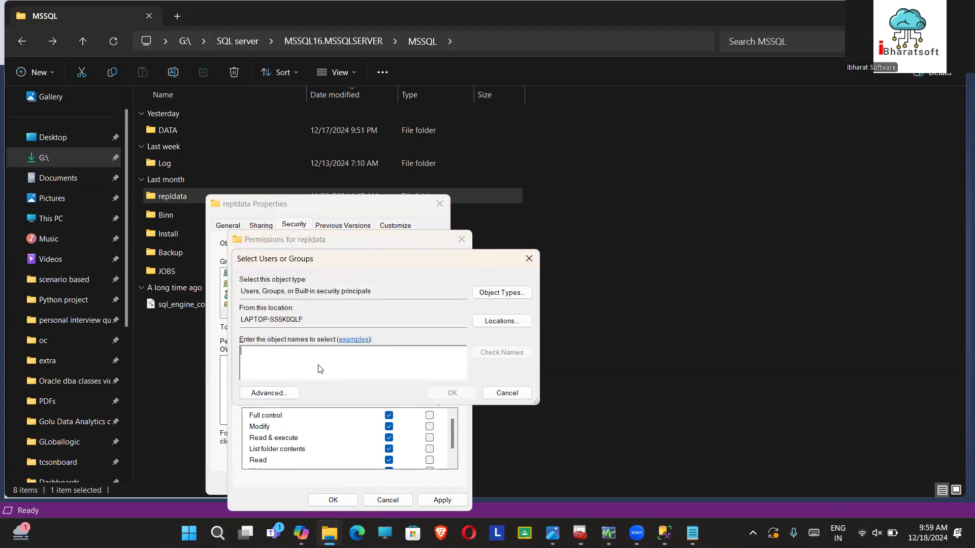
type("every")
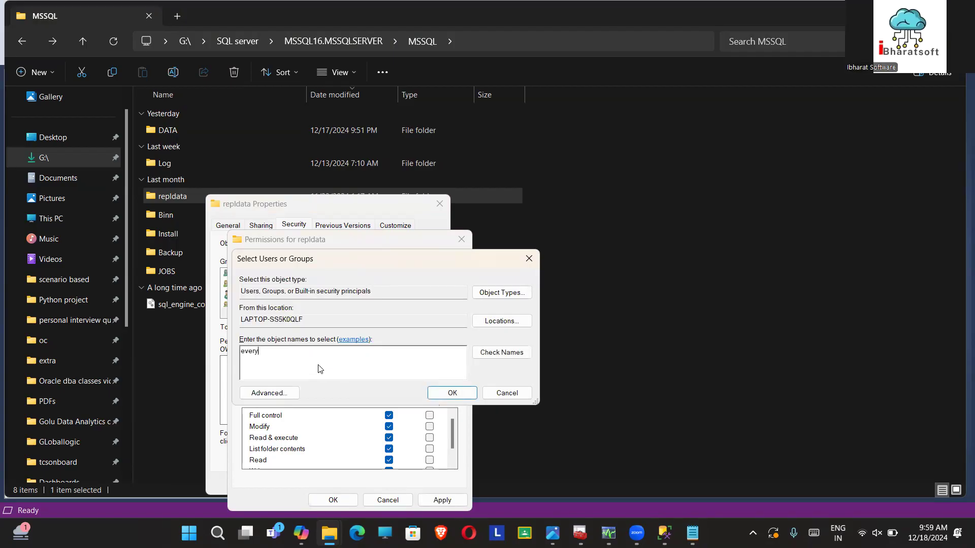
type("one")
left_click(482, 354)
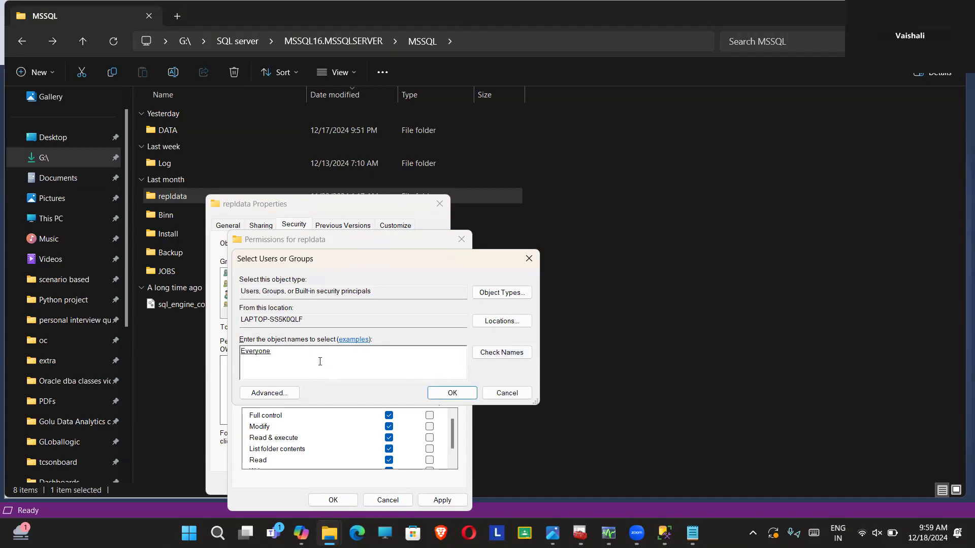
left_click(451, 392)
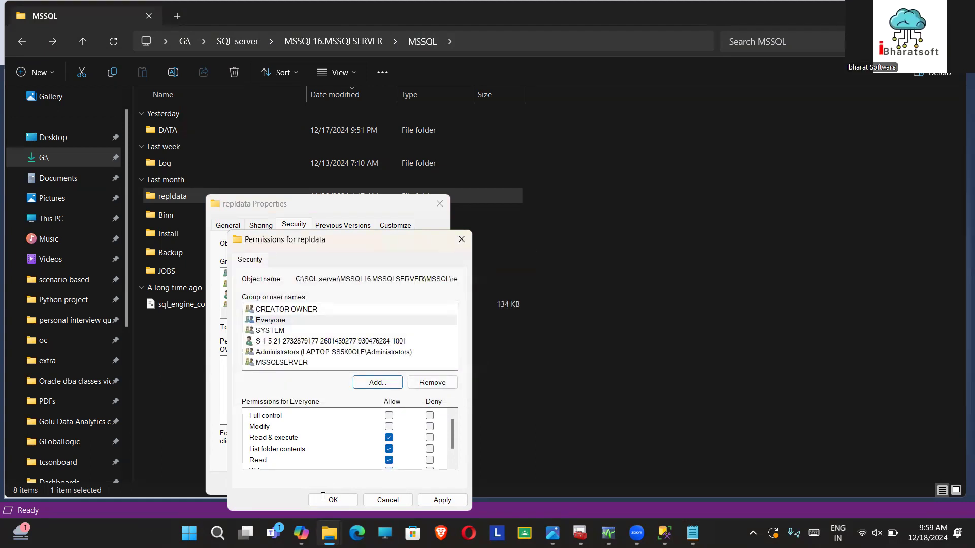
left_click(390, 415)
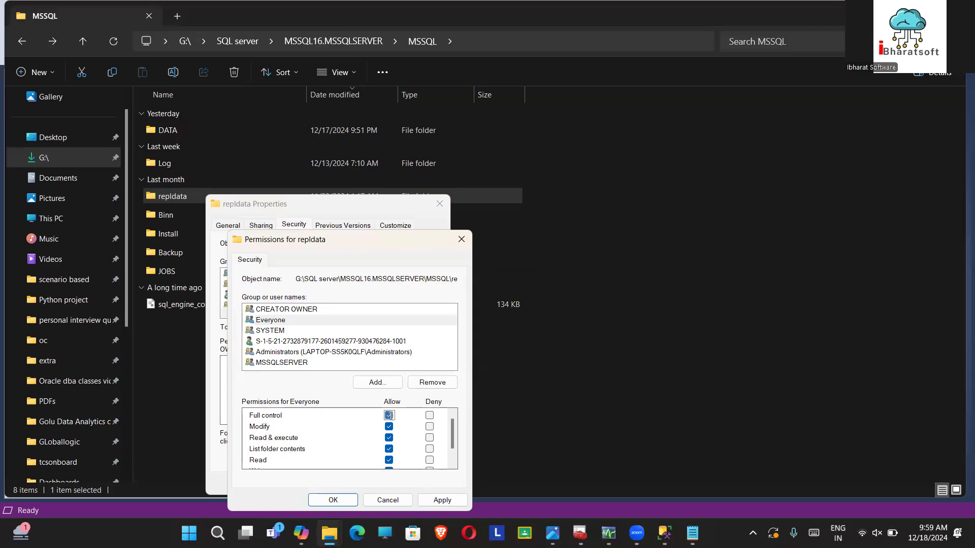
scroll(448, 432, "down", 2)
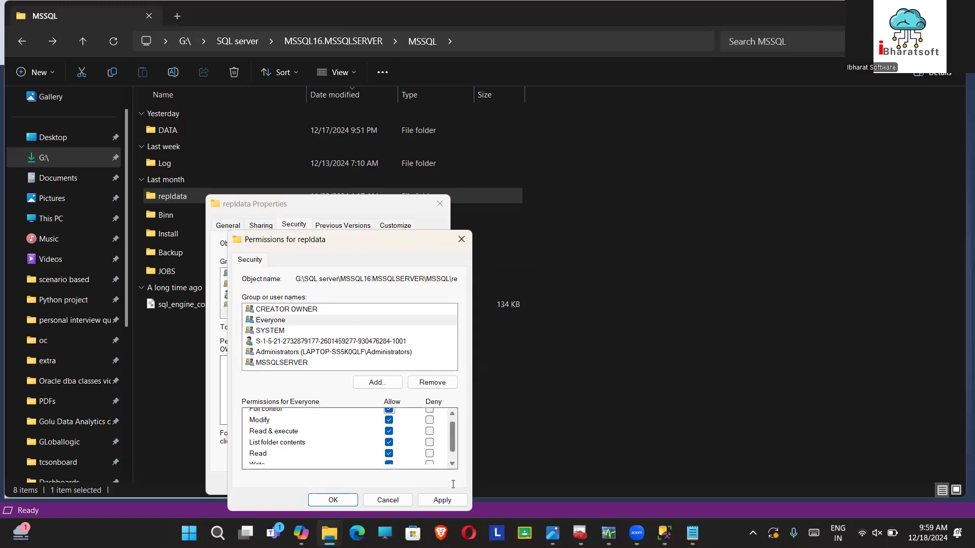
left_click(333, 500)
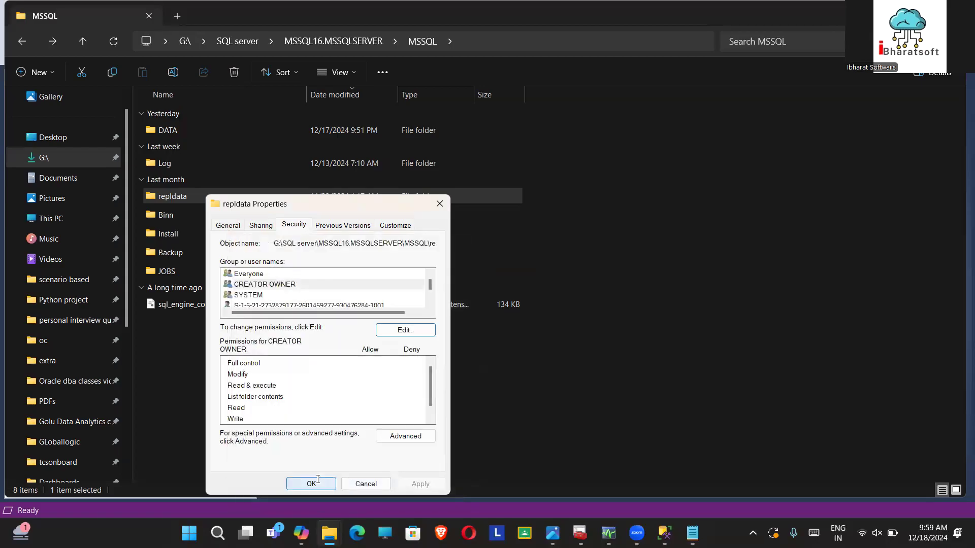
left_click(316, 482)
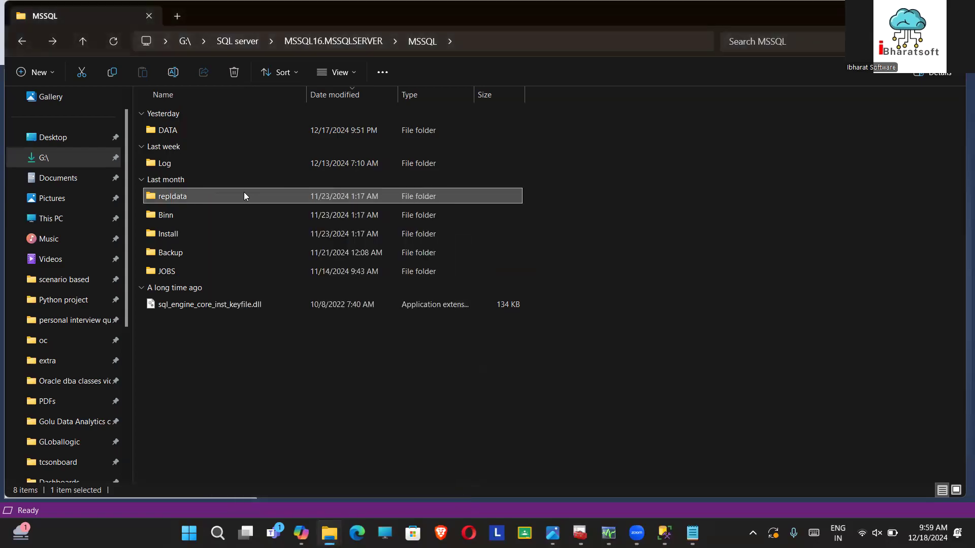
right_click(181, 198)
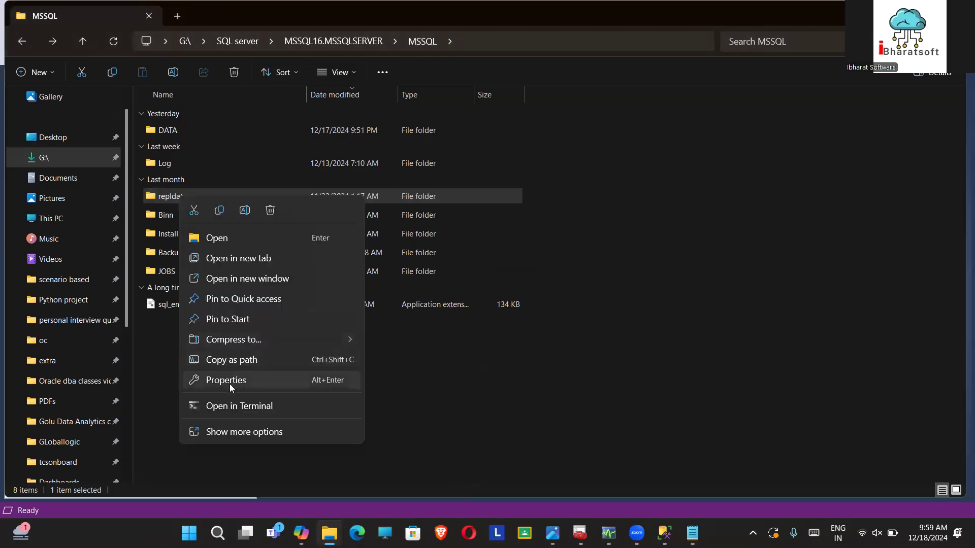
left_click(451, 330)
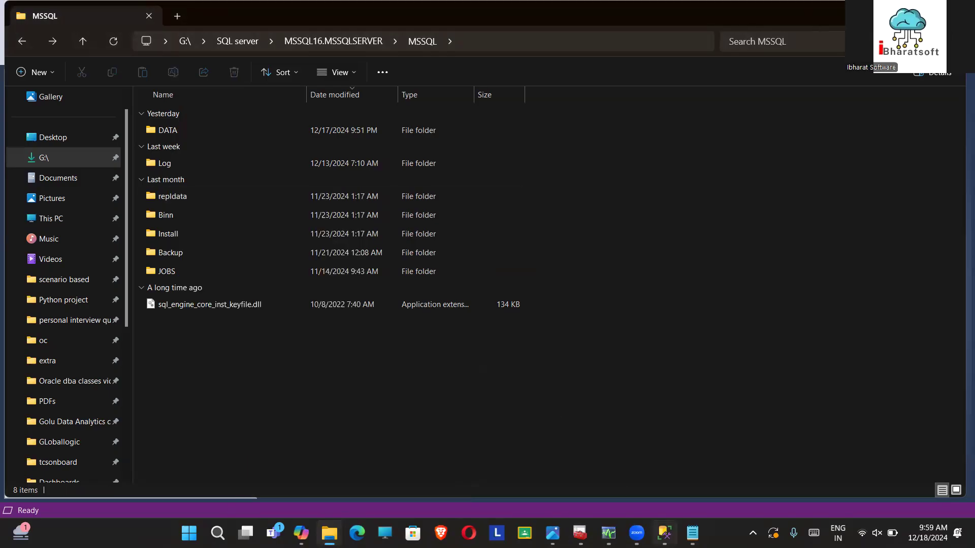
mouse_move(665, 533)
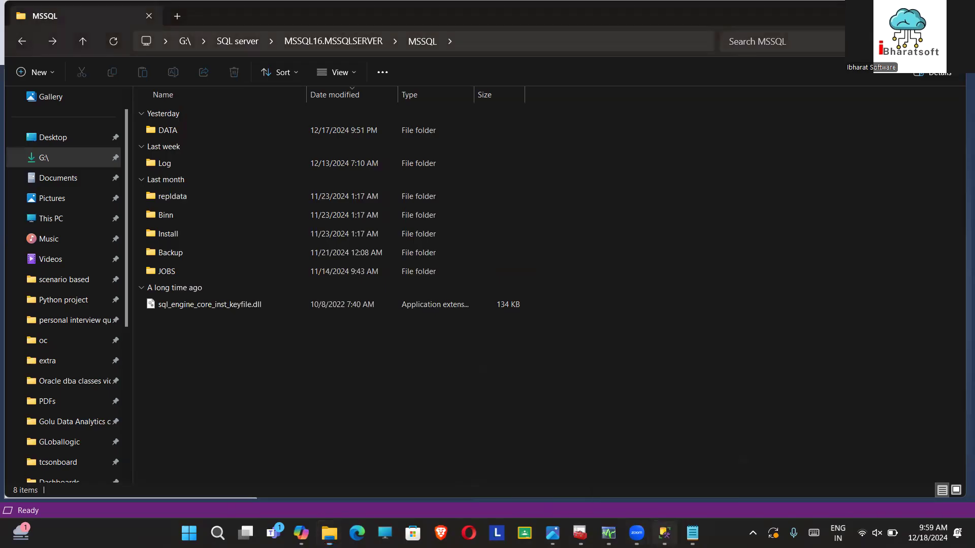
key("alt+Tab")
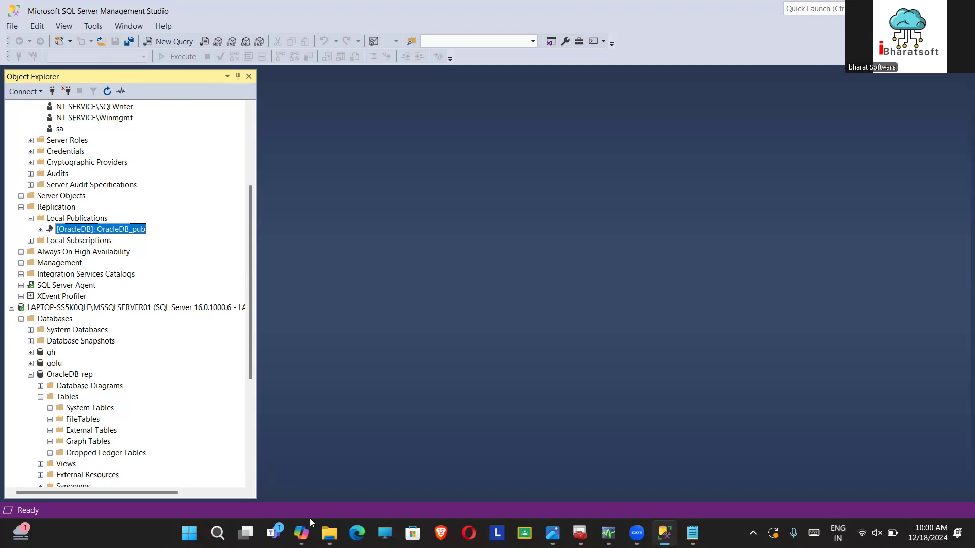
mouse_move(333, 532)
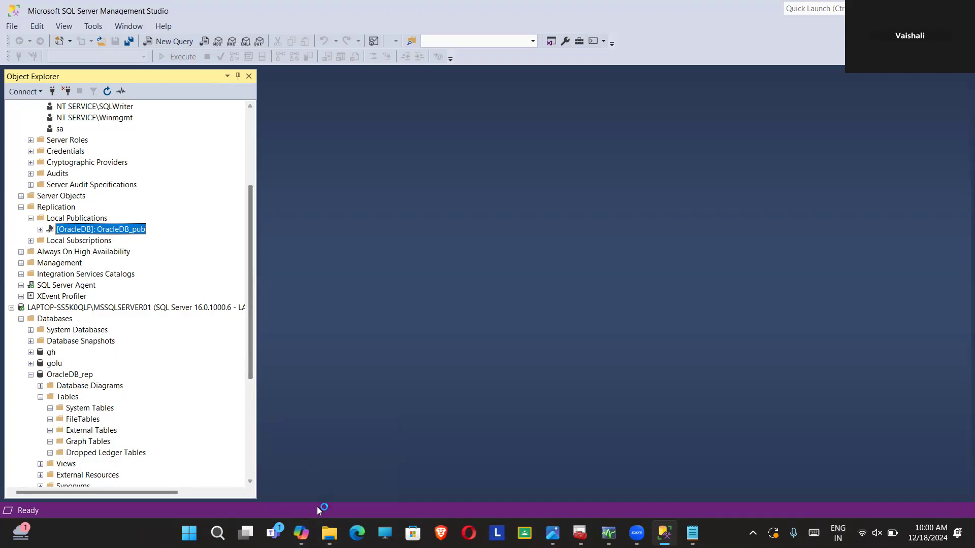
left_click(329, 532)
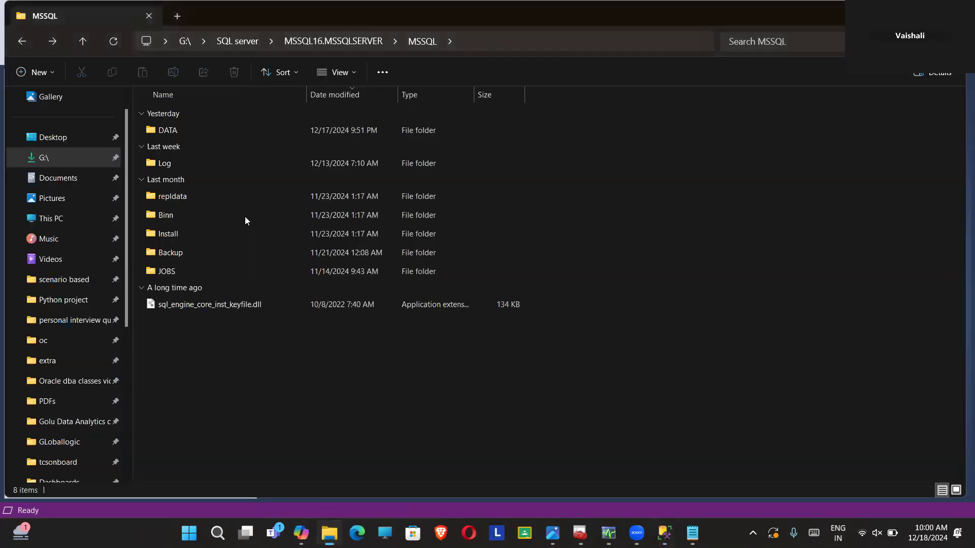
Step: Go back to the G:\ drive and open the SQL server folder's security permissions for editing
left_click(321, 44)
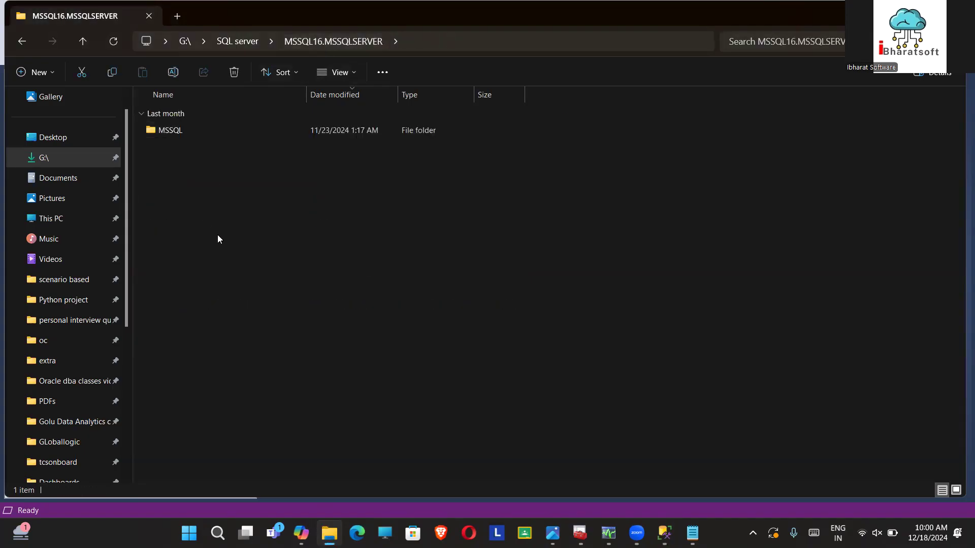
left_click(188, 46)
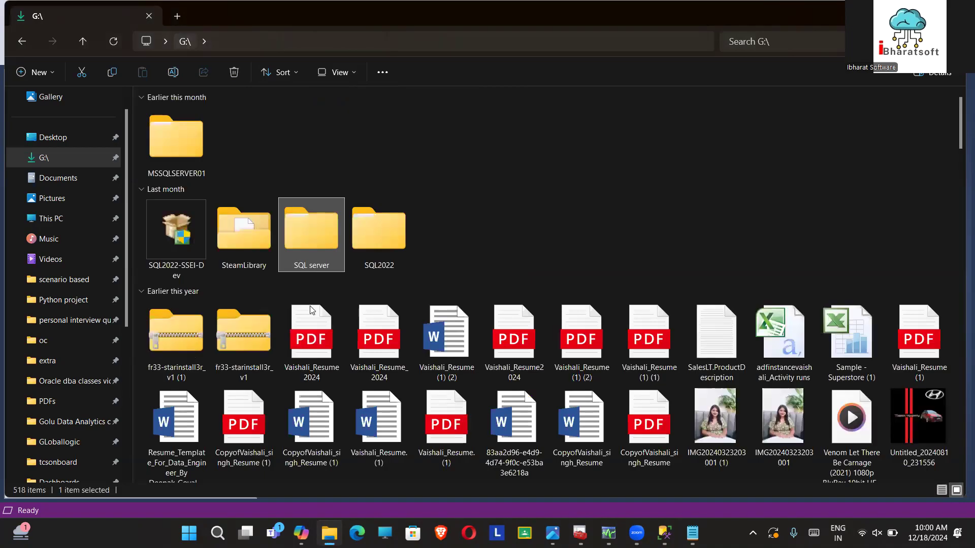
left_click(315, 265)
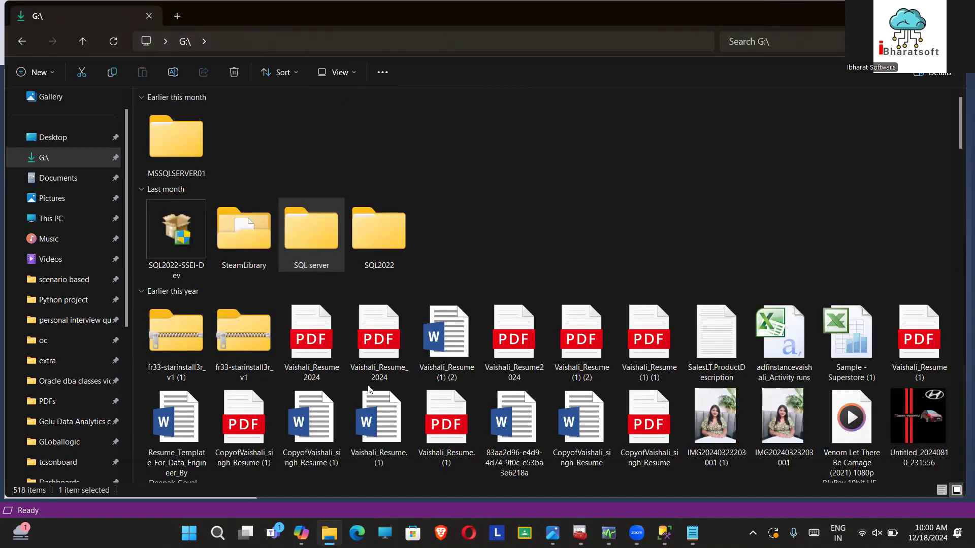
key("shift+F10")
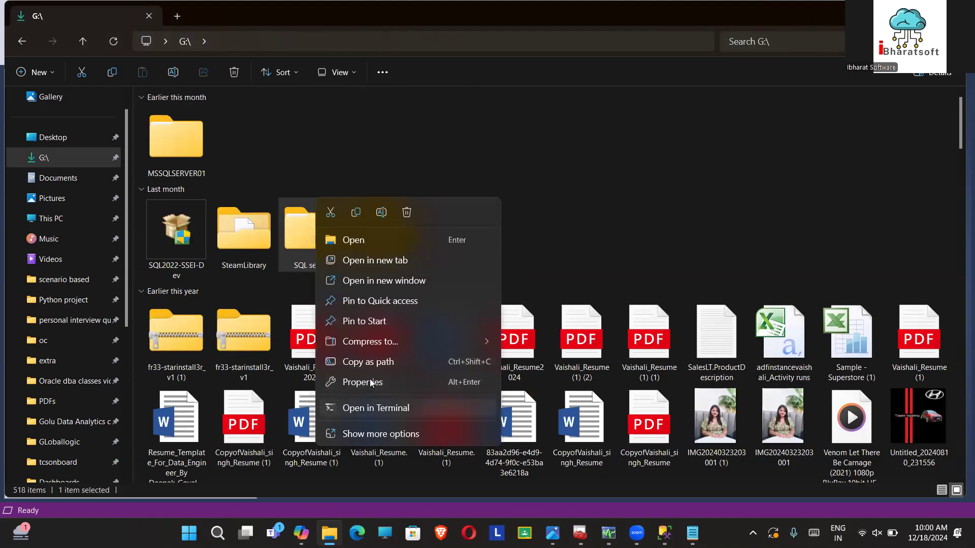
key("Escape")
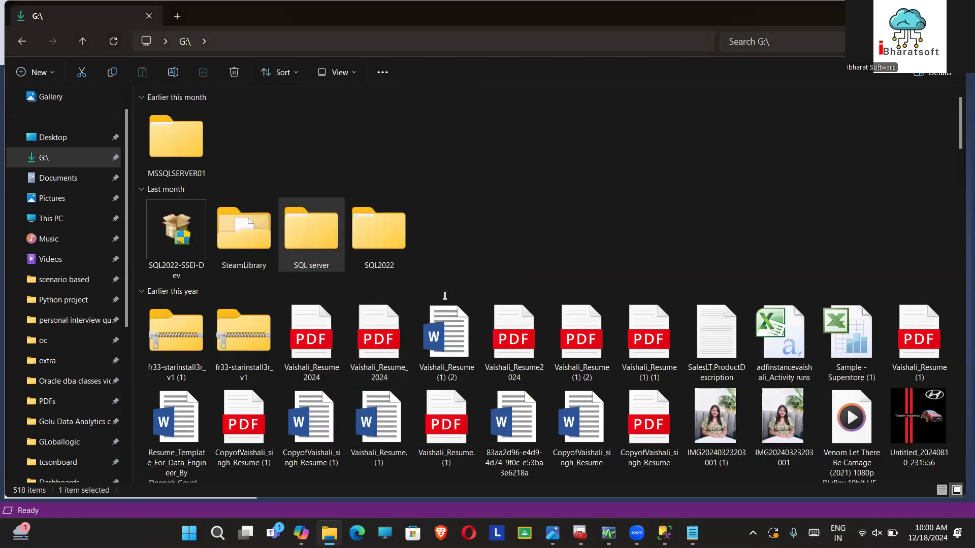
left_click(408, 241)
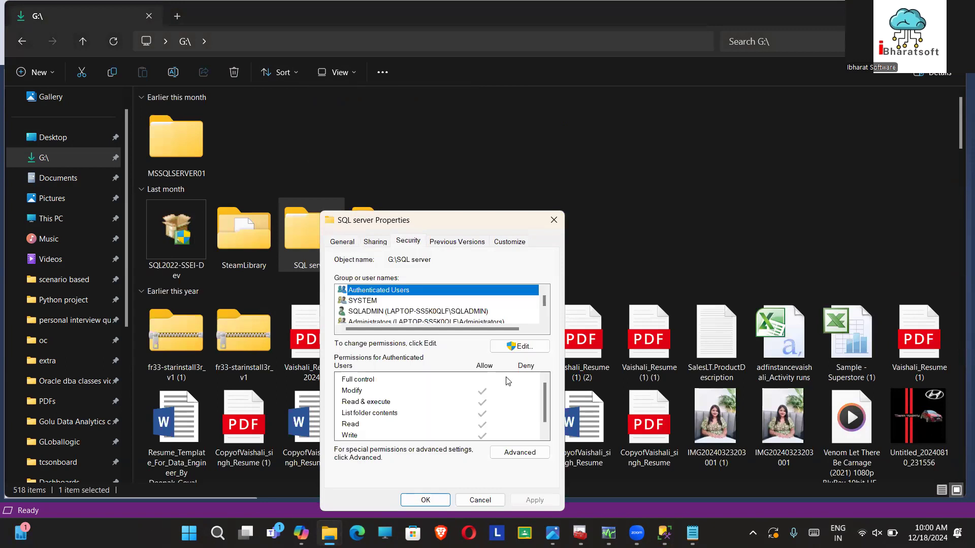
left_click(508, 346)
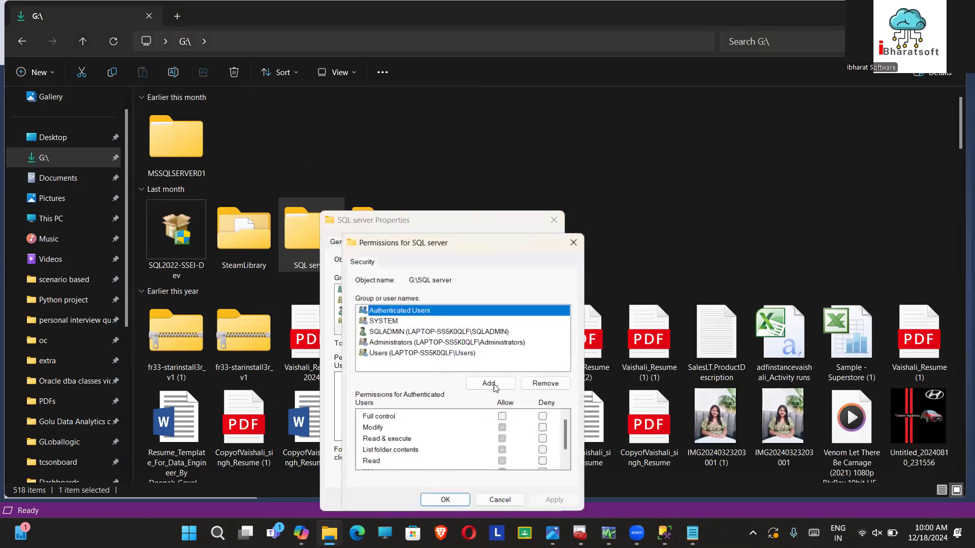
Step: Add the Everyone group to the SQL server folder's permissions with full control allowed, apply the changes and close the folder's properties
left_click(491, 384)
type("everyone")
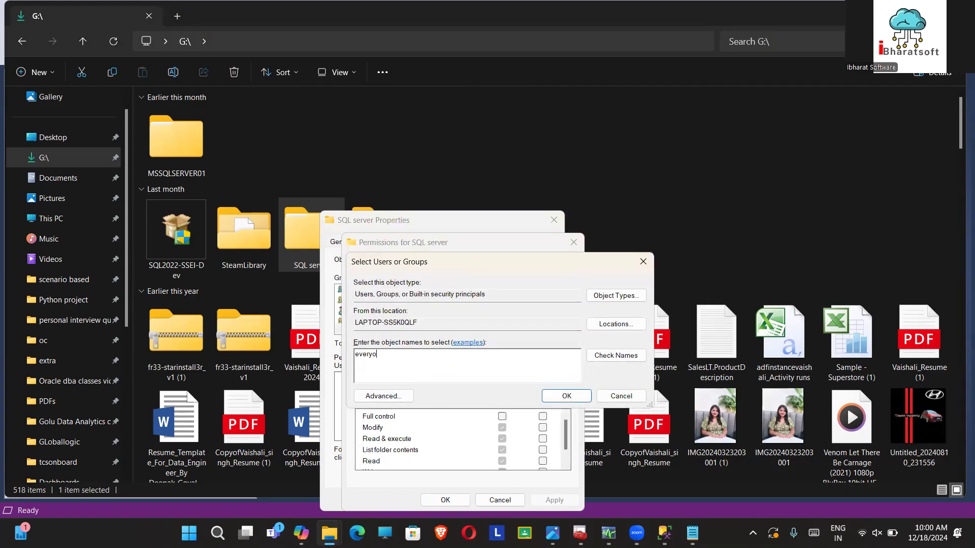
left_click(612, 358)
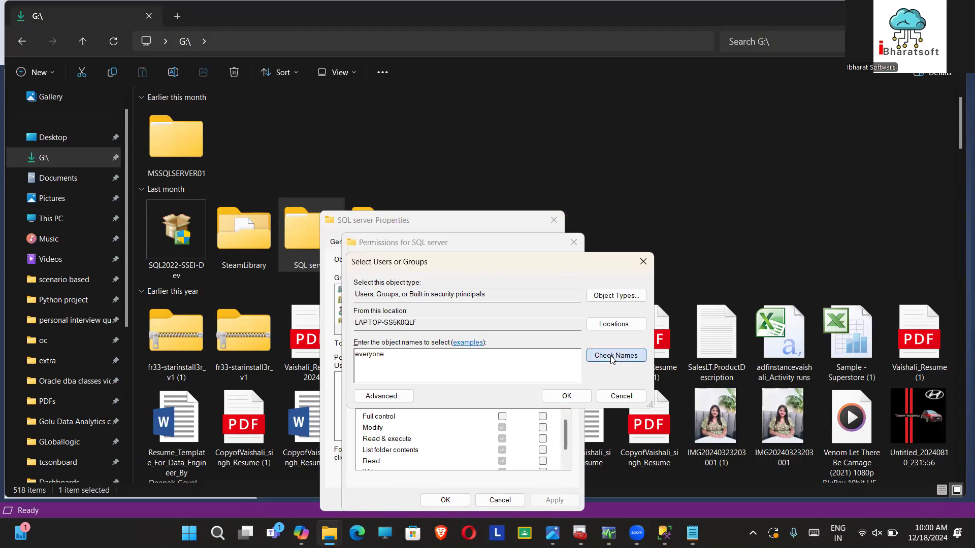
left_click(564, 399)
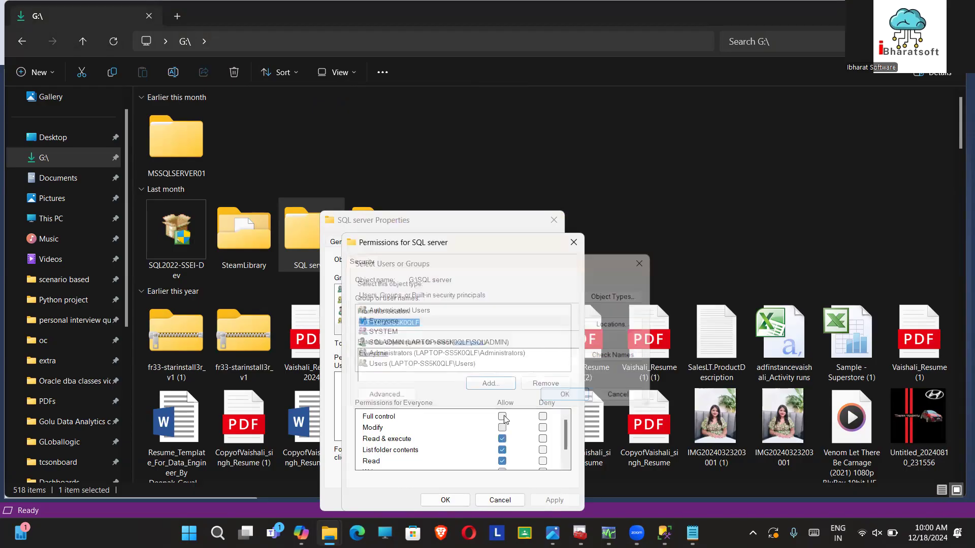
left_click(502, 417)
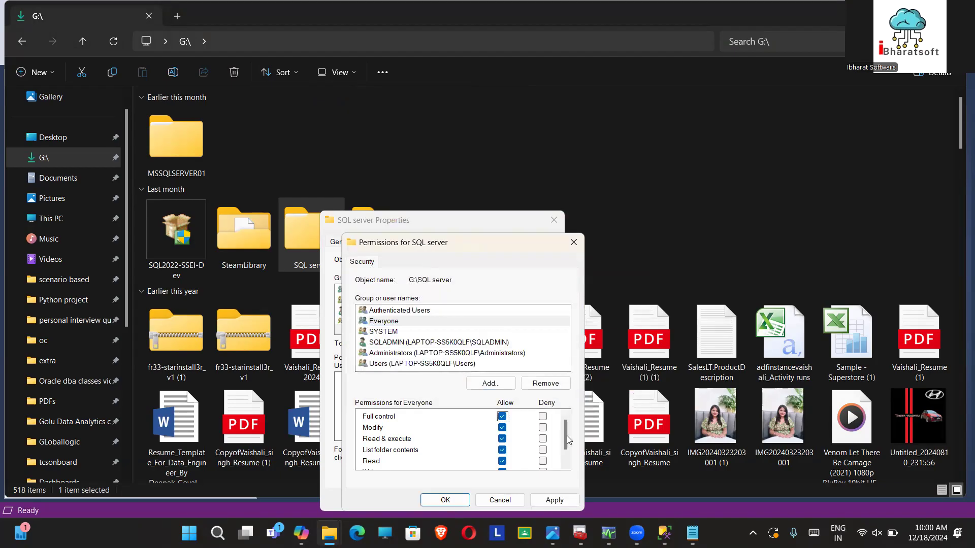
scroll(563, 462, "down", 2)
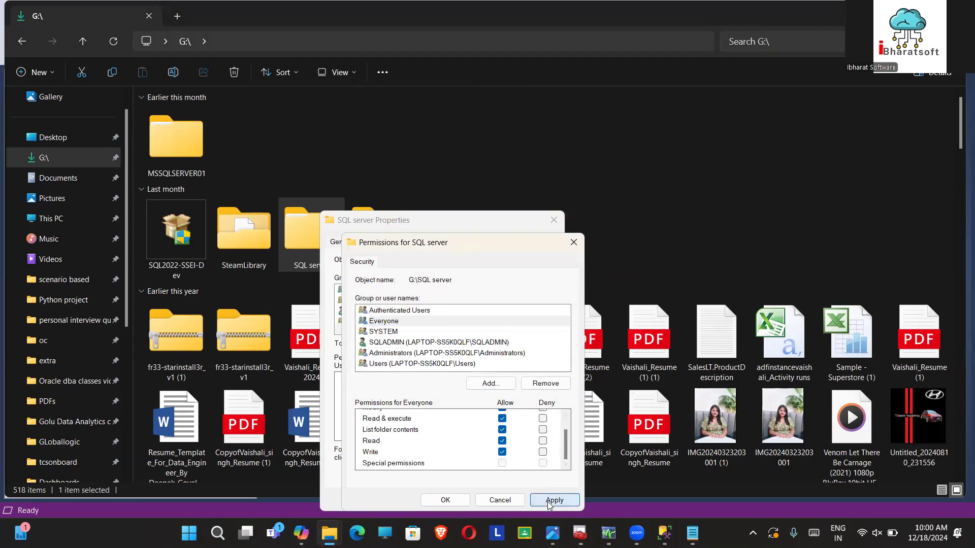
key("Return")
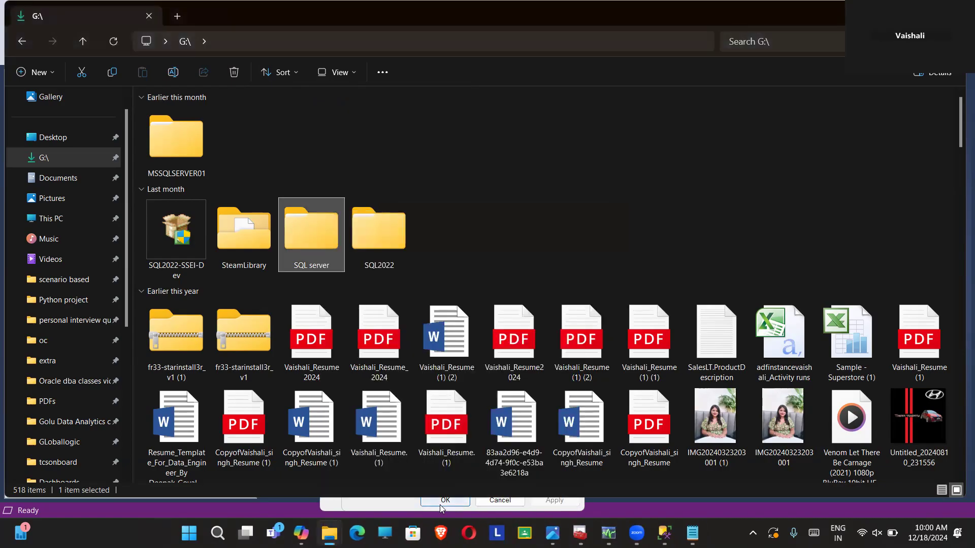
left_click(440, 505)
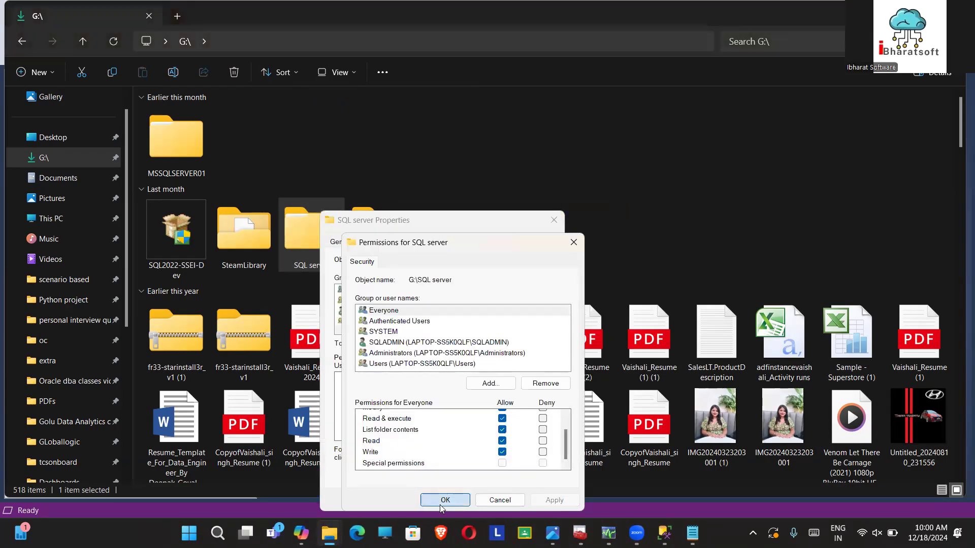
left_click(445, 501)
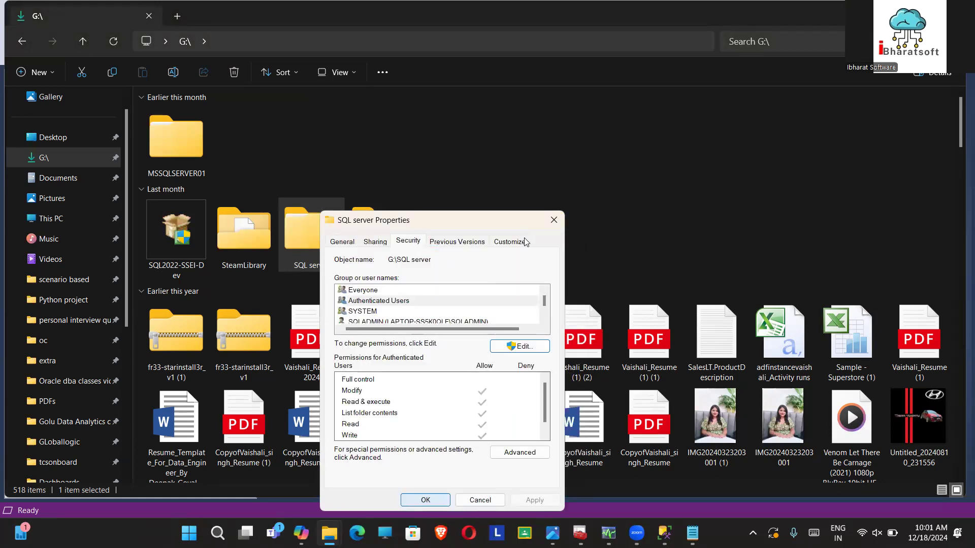
key("Return")
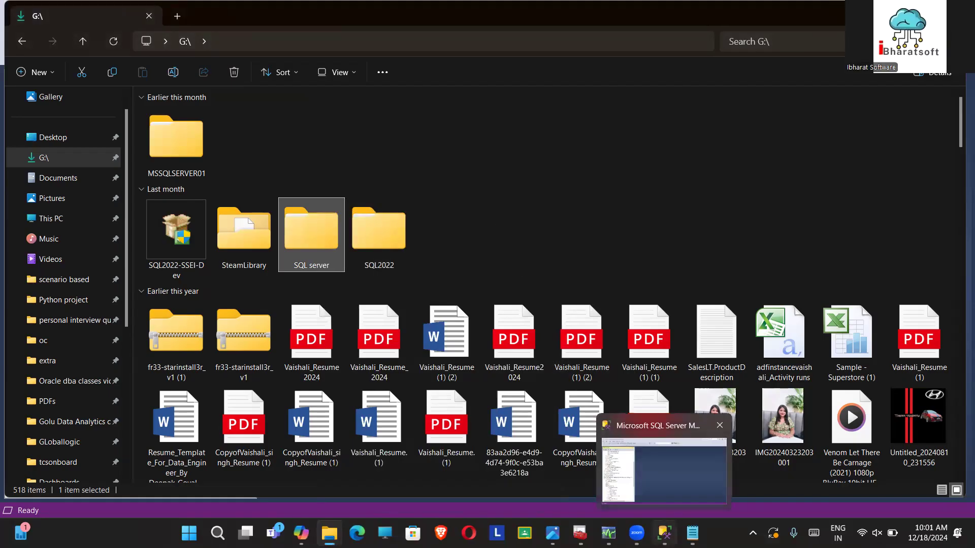
Step: Switch to SQL Server Management Studio and start a new subscription for OracleDB_pub, running all agents at the Distributor as push subscriptions
left_click(665, 533)
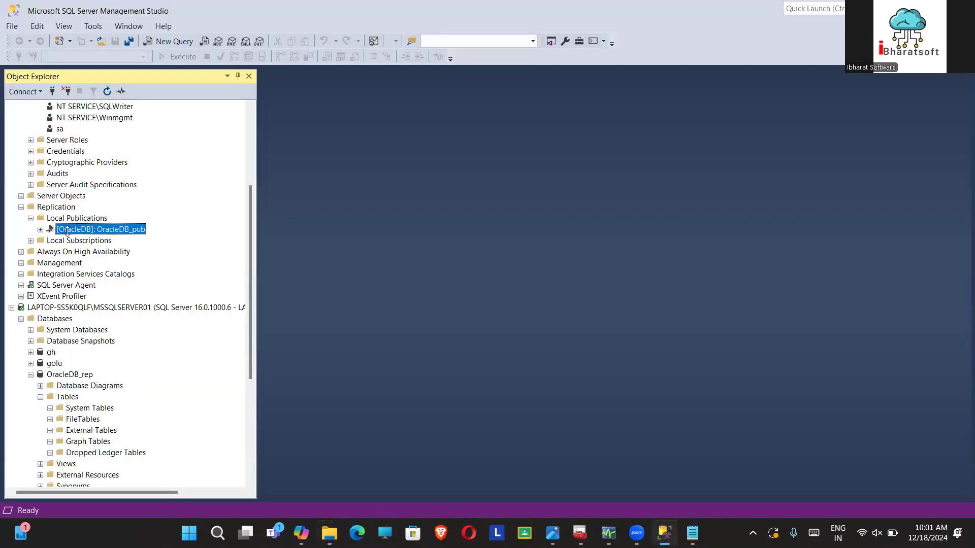
right_click(66, 231)
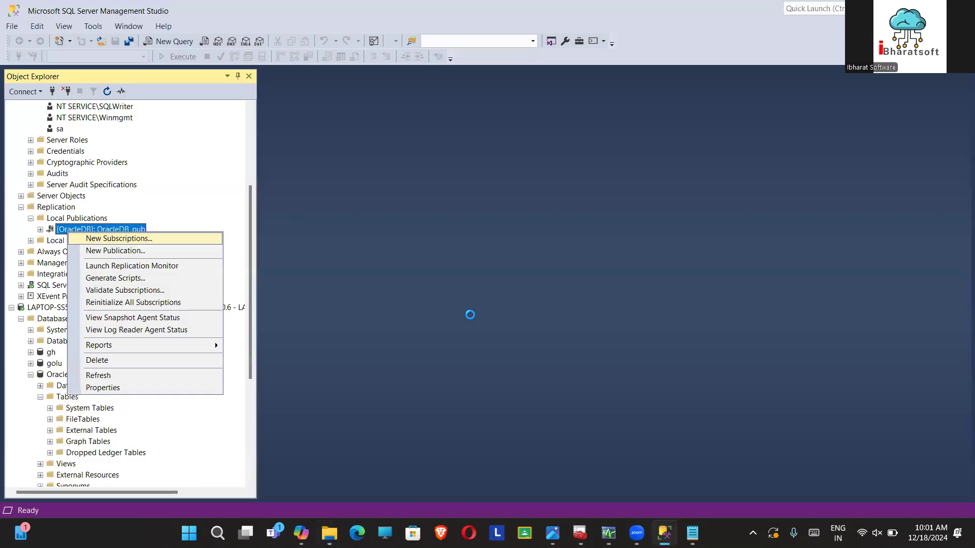
left_click(470, 319)
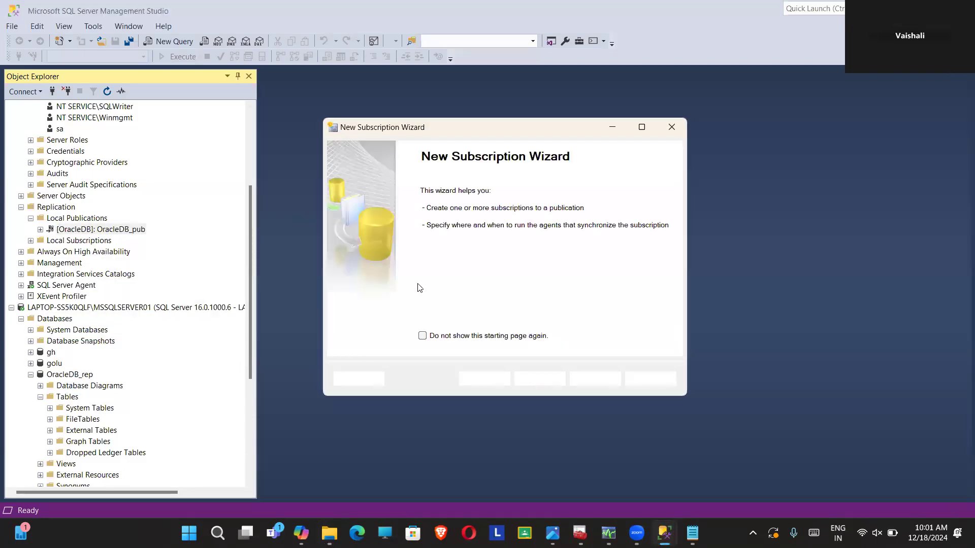
left_click(545, 379)
left_click(545, 379)
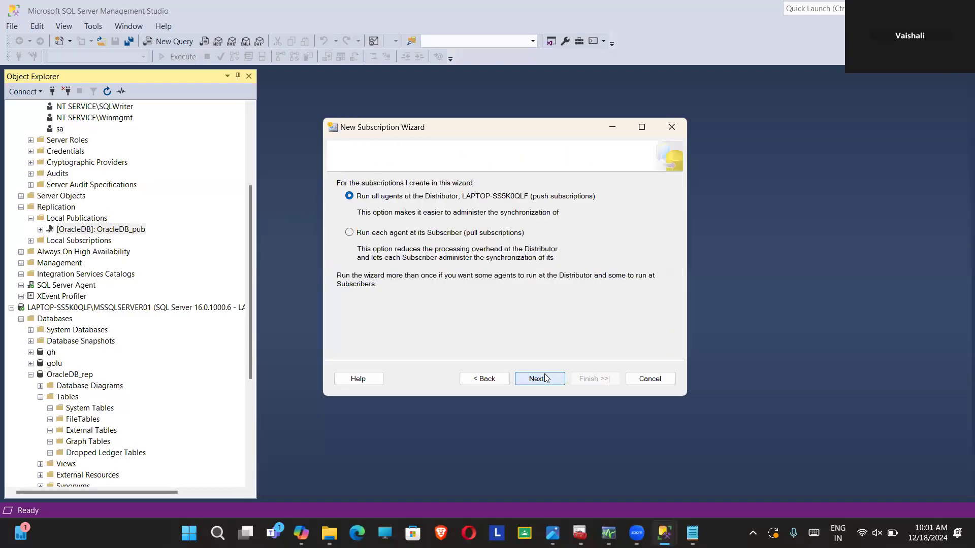
left_click(543, 380)
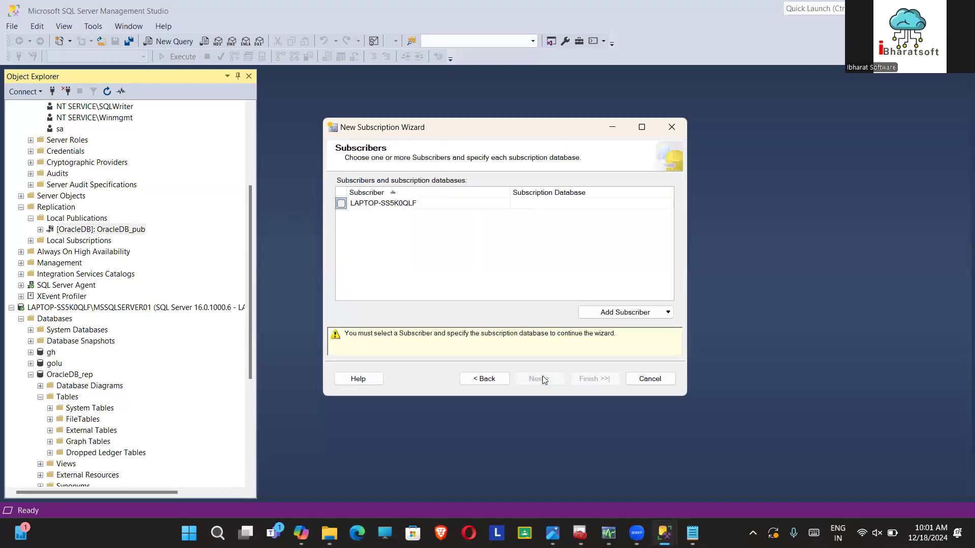
Step: Add LAPTOP-SS5K0QLF\MSSQLSERVER01 as a SQL Server subscriber and choose OracleDB_rep as its subscription database
left_click(594, 311)
left_click(601, 329)
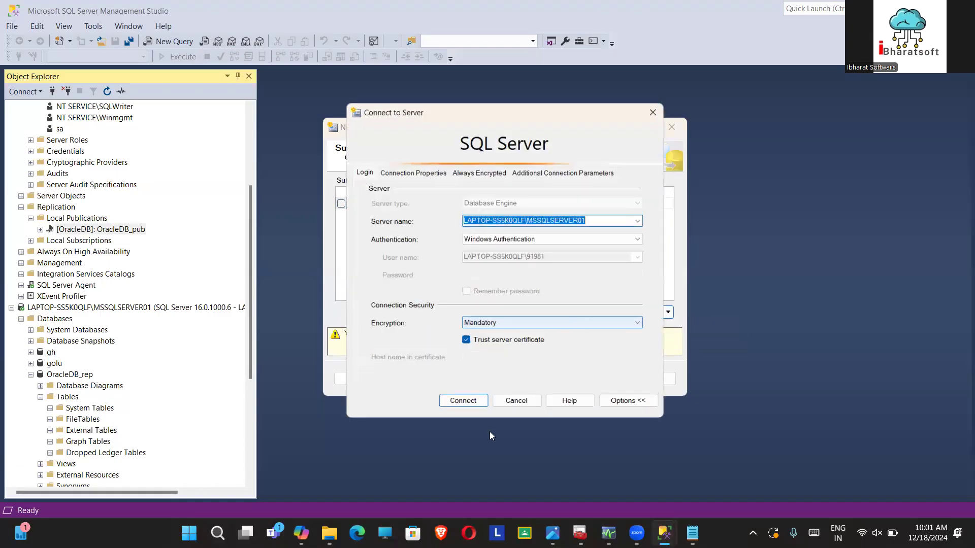
left_click(465, 404)
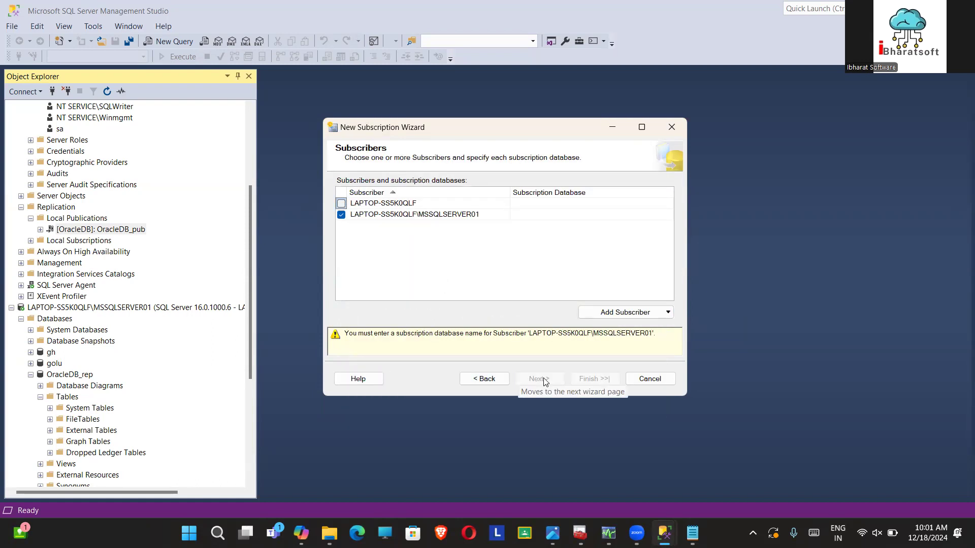
left_click(536, 217)
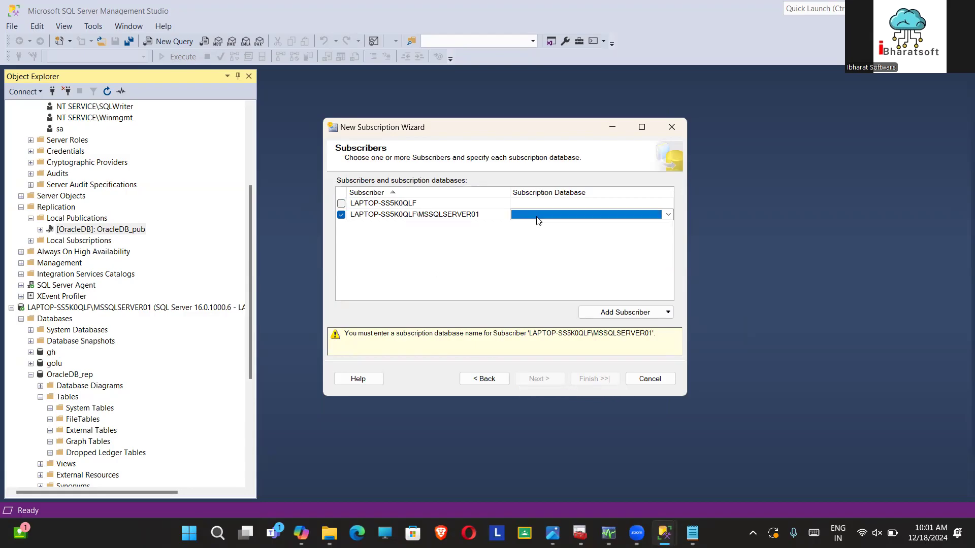
left_click(667, 216)
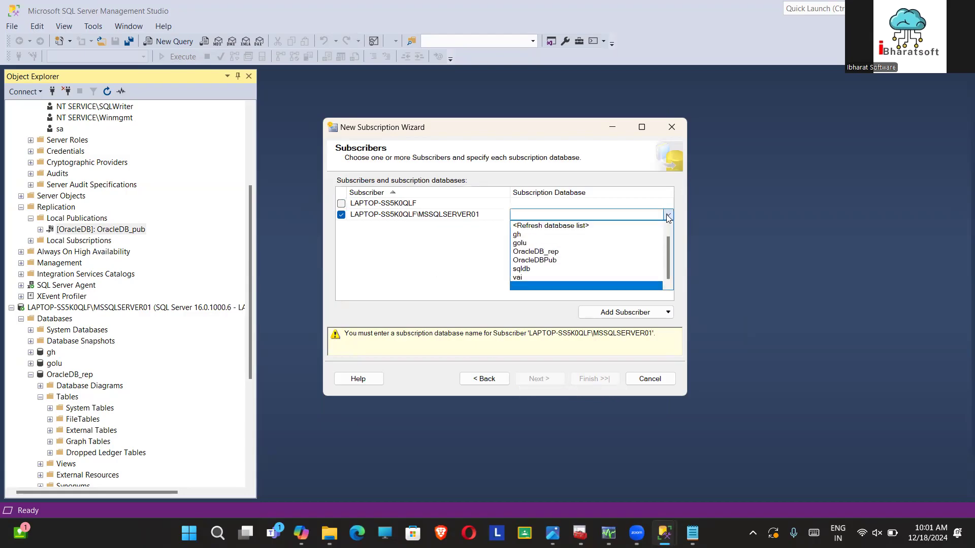
left_click(563, 252)
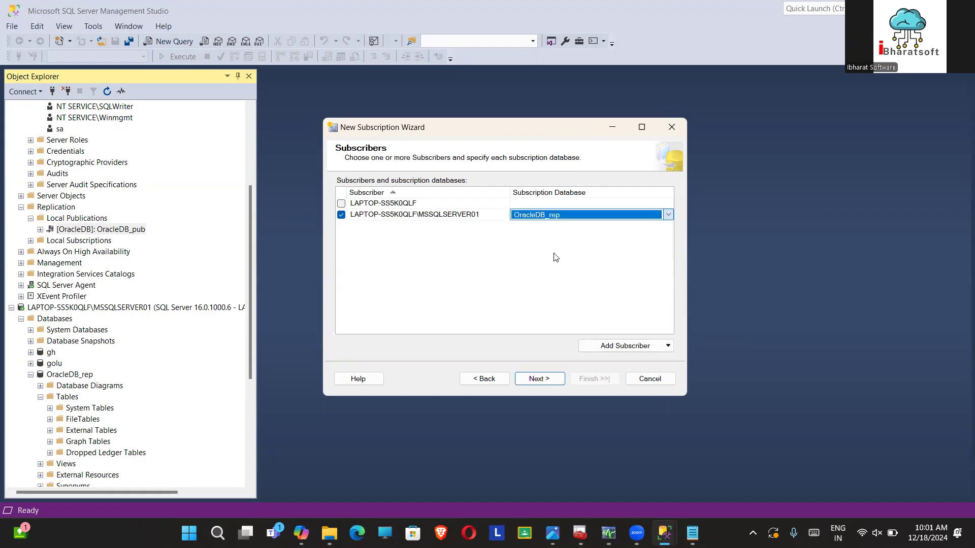
left_click(538, 382)
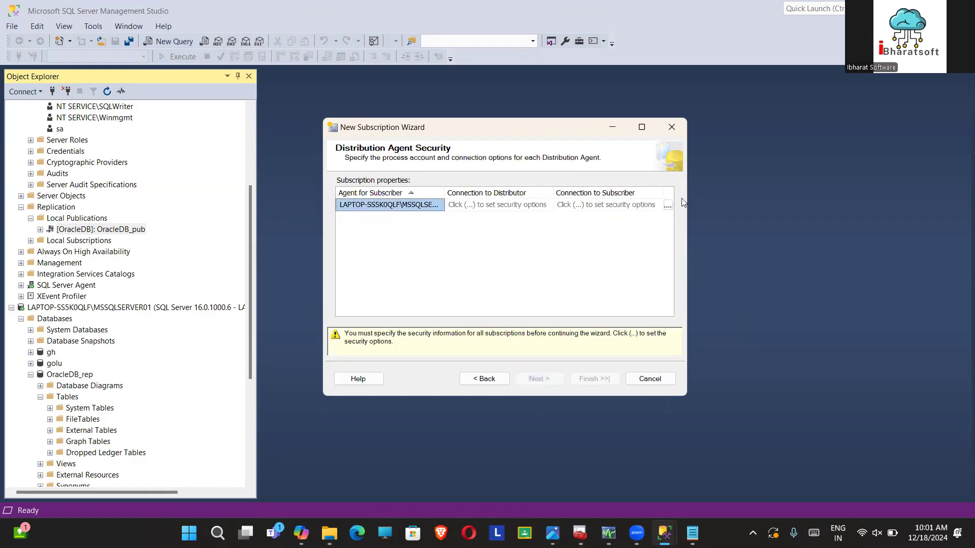
Step: Set the Distribution Agent to run under the SQL Server Agent service account, impersonating the process account for both connections
left_click(668, 205)
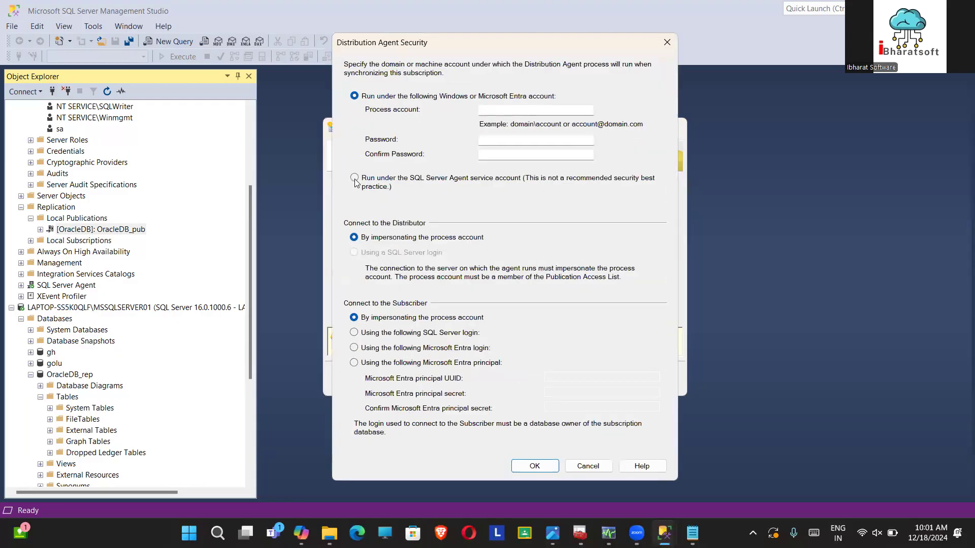
key("Down")
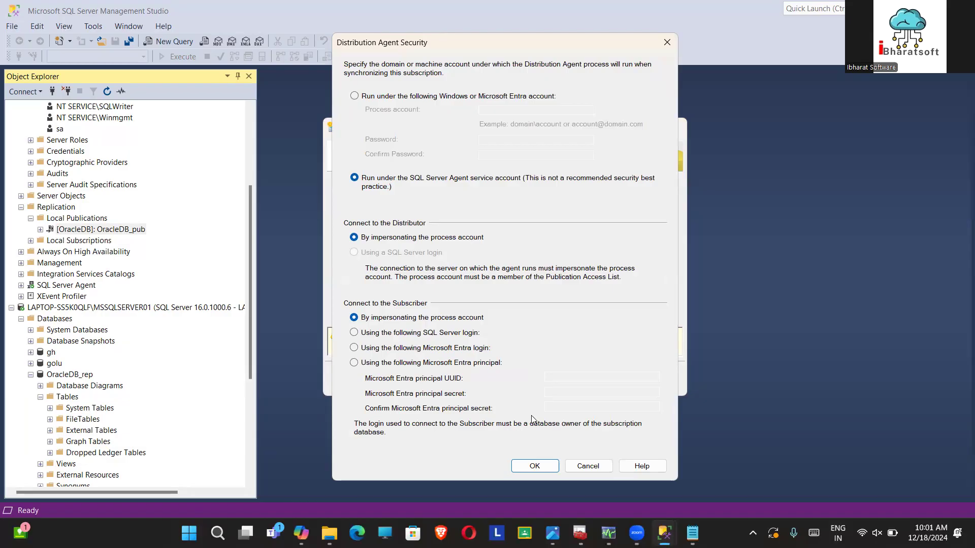
left_click(536, 465)
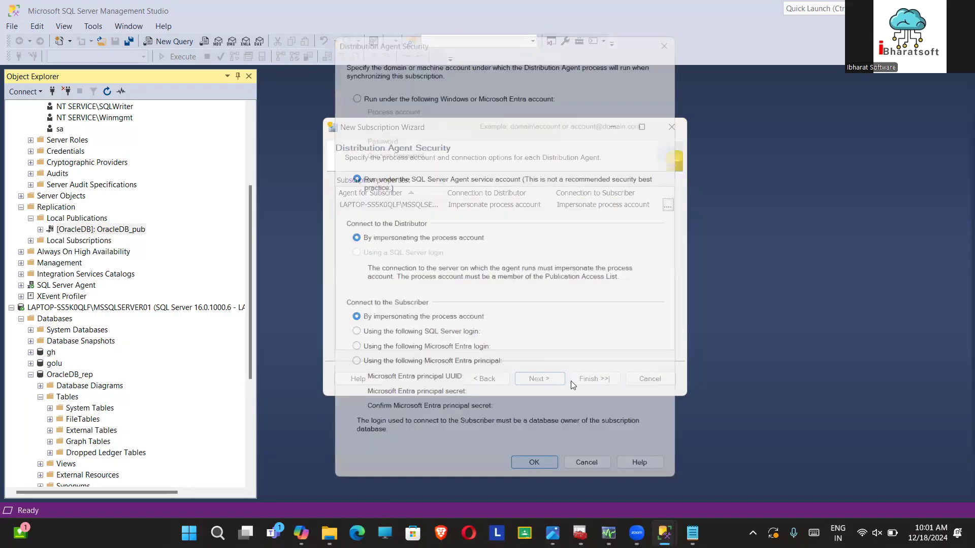
left_click(558, 382)
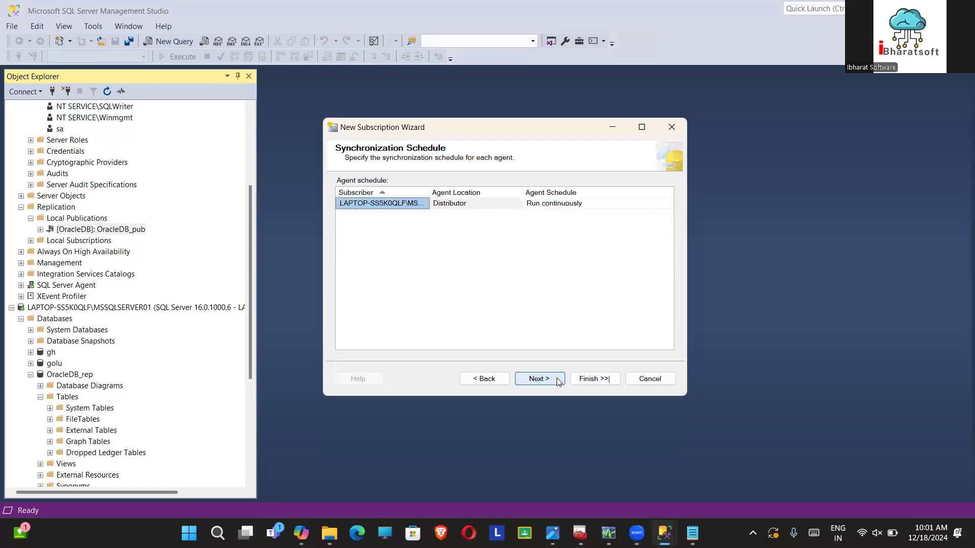
Step: Keep the continuous agent schedule and immediate initialization, and finish the wizard to create the subscription
left_click(557, 381)
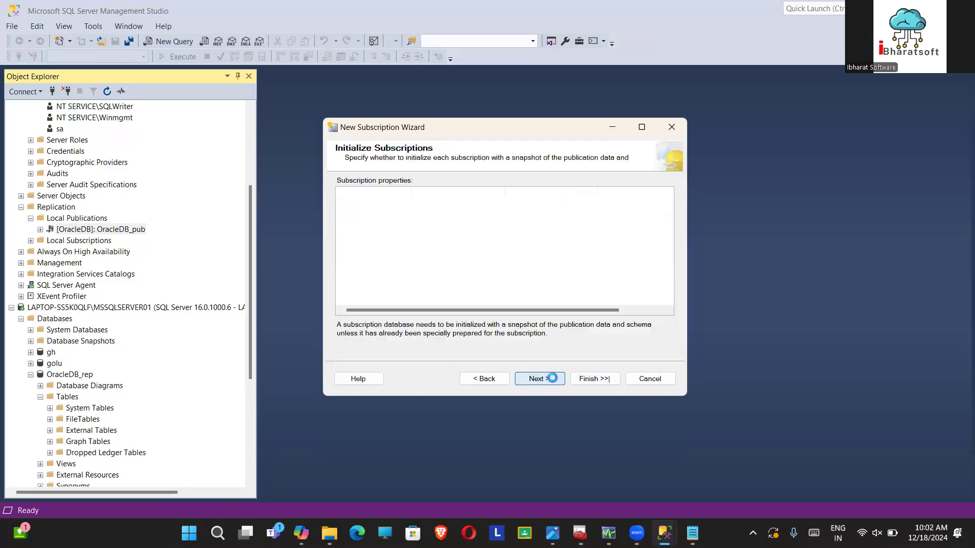
left_click(553, 382)
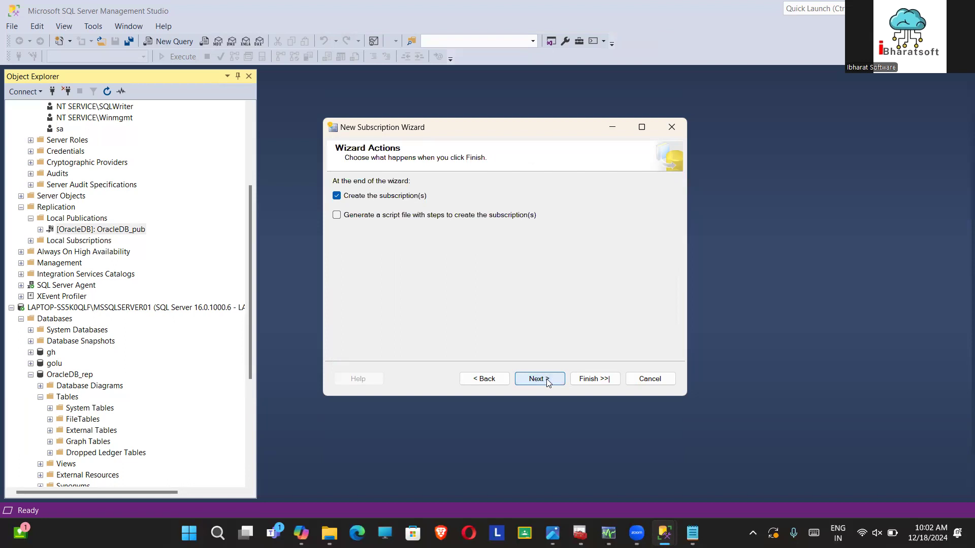
left_click(547, 381)
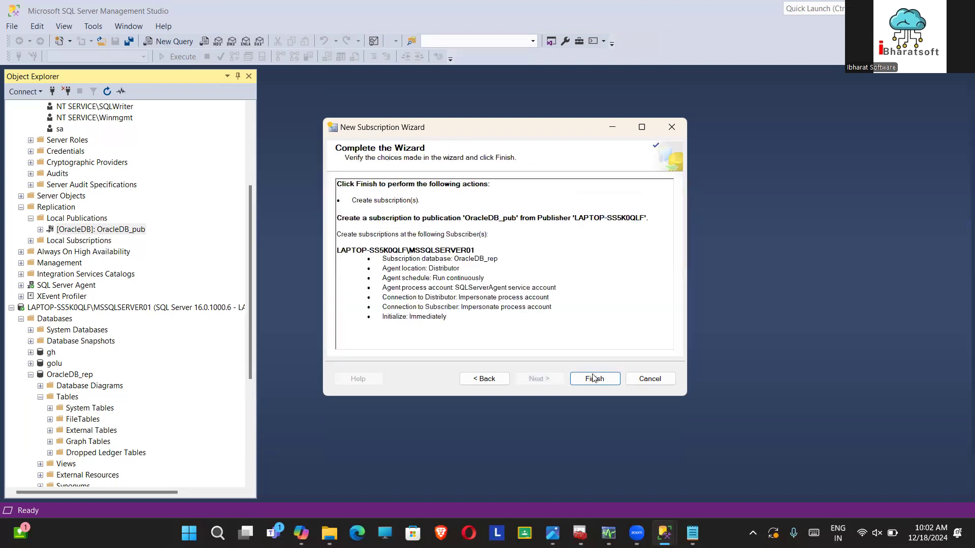
left_click(594, 378)
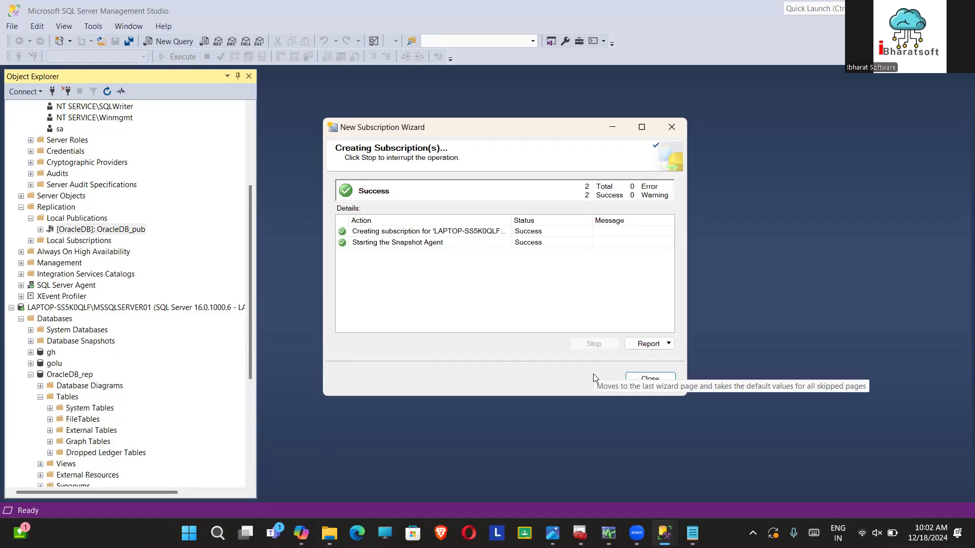
Step: Close the finished subscription wizard, refresh the MSSQLSERVER01 server and inspect the tables of its OracleDB_rep database
left_click(640, 380)
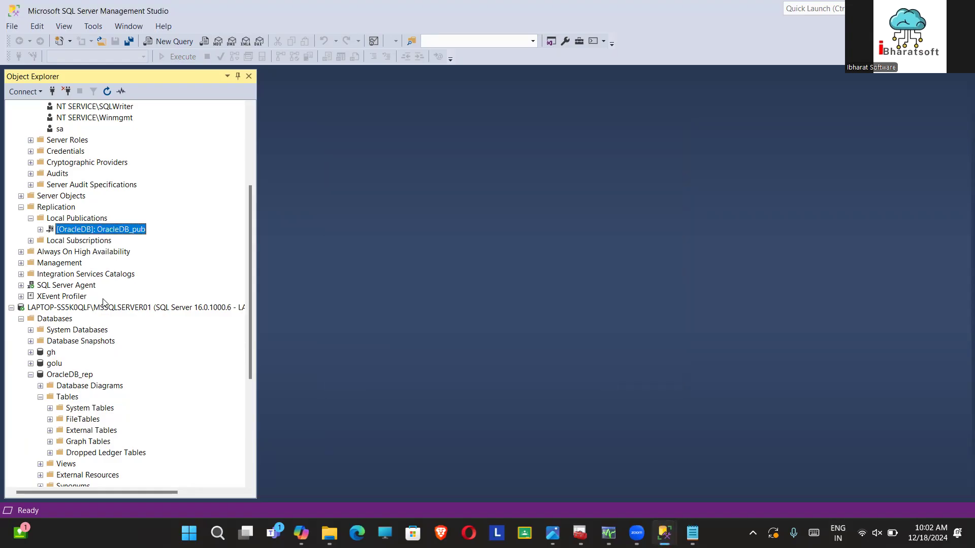
right_click(104, 308)
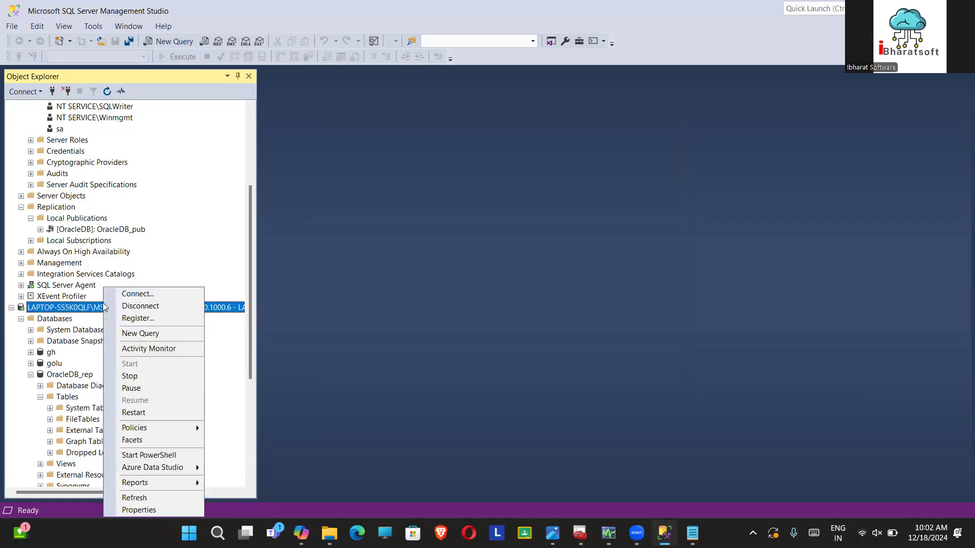
left_click(128, 498)
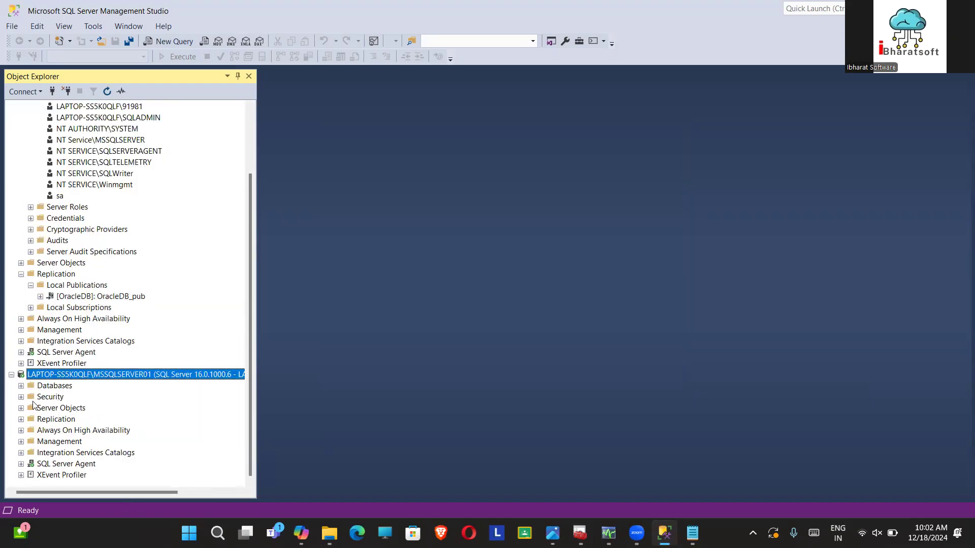
left_click(21, 387)
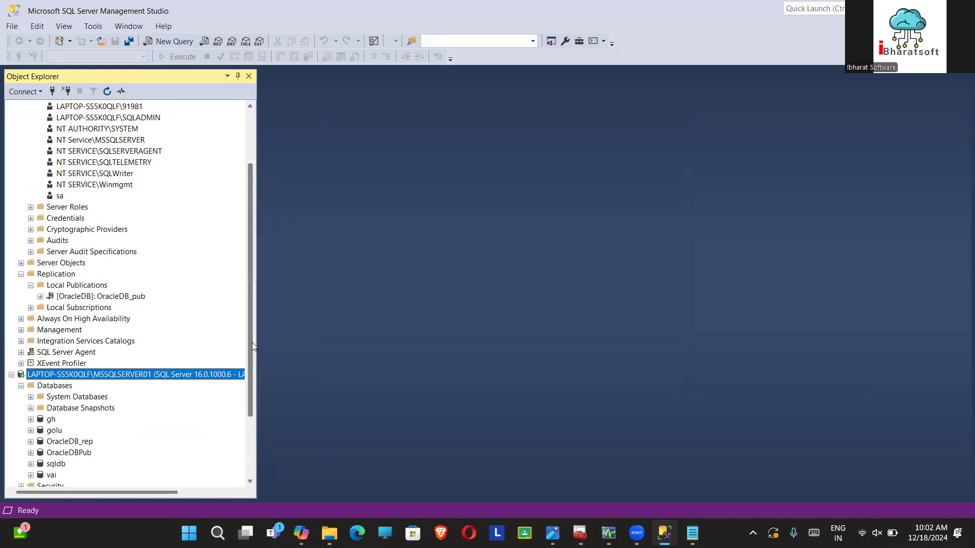
left_click_drag(252, 343, 254, 388)
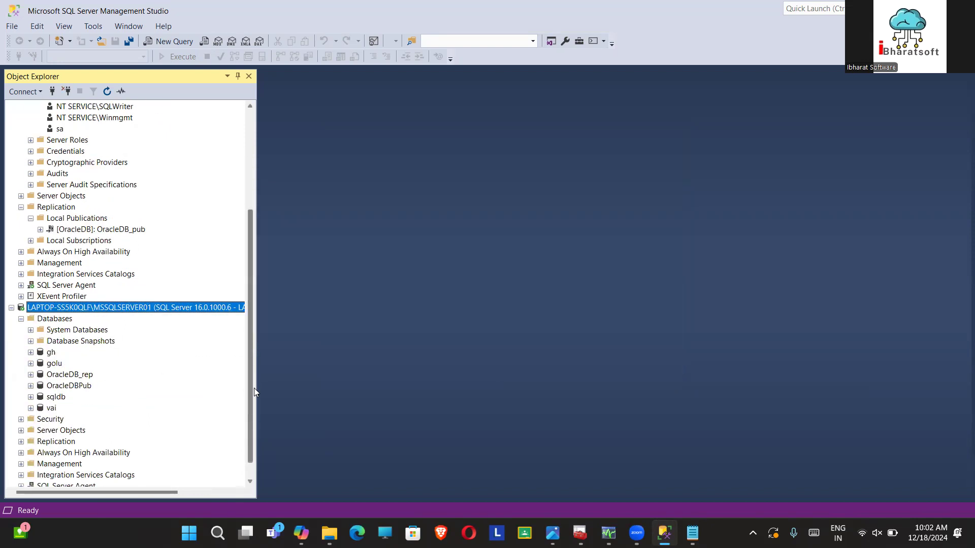
left_click(30, 375)
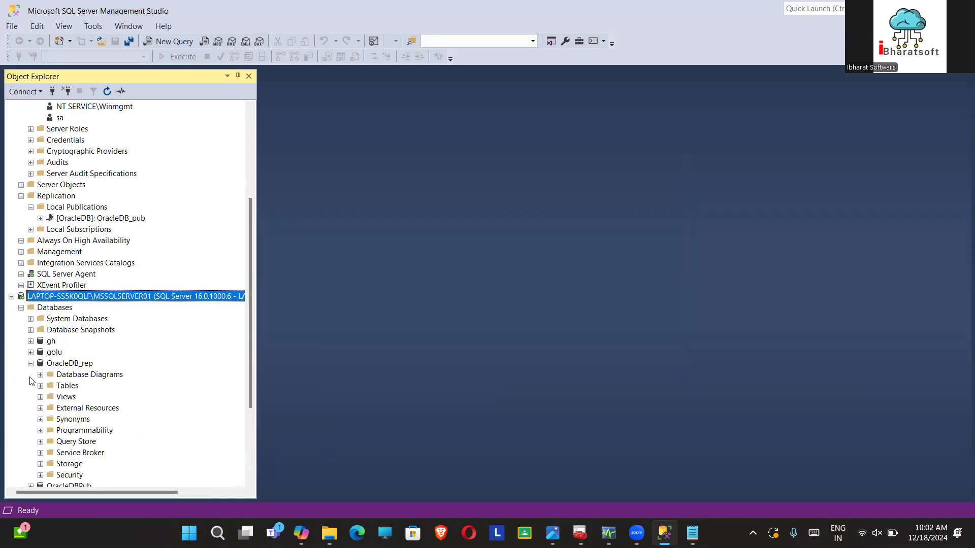
left_click(41, 387)
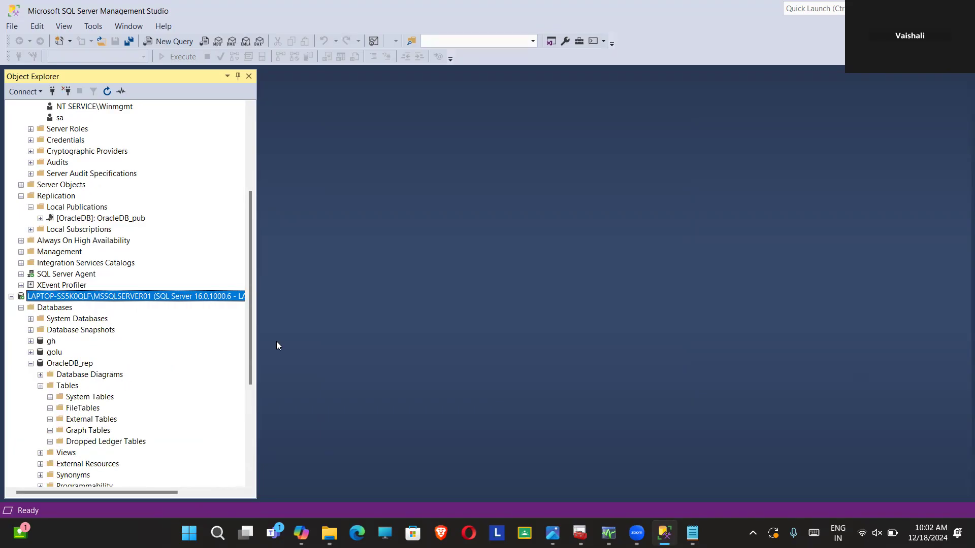
left_click_drag(248, 306, 254, 397)
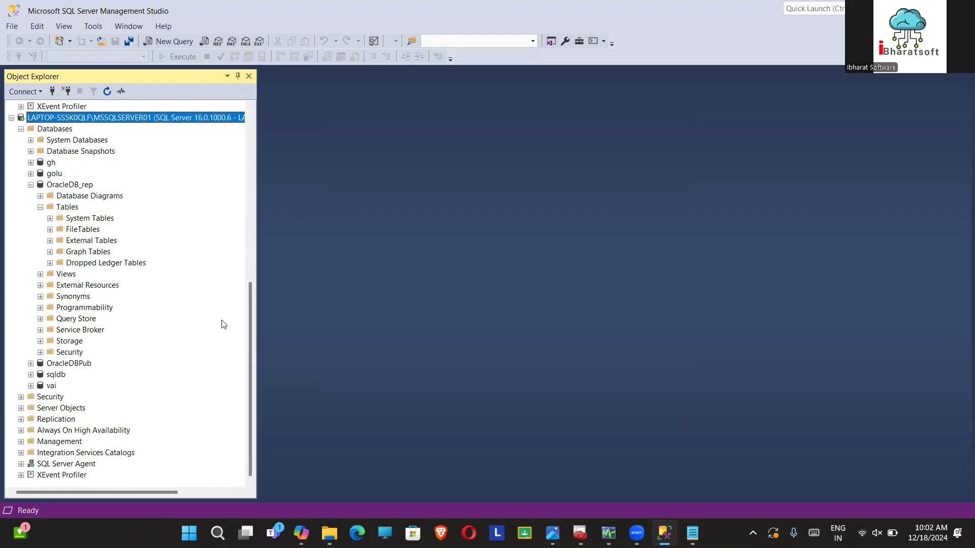
Step: Launch Replication Monitor from the publisher's local publications and show the subscriptions of OracleDB_pub under LAPTOP-SS5K0QLF
left_click_drag(249, 311, 245, 164)
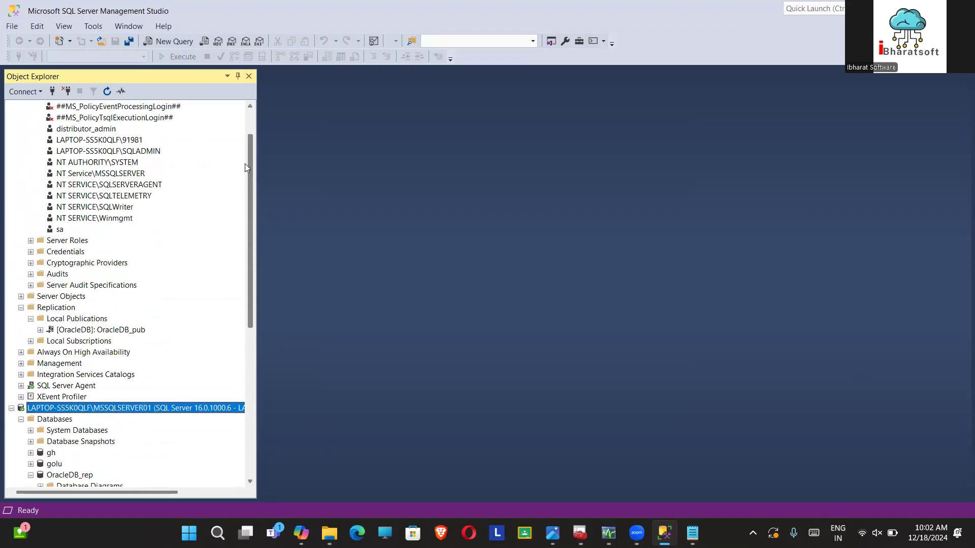
left_click(67, 320)
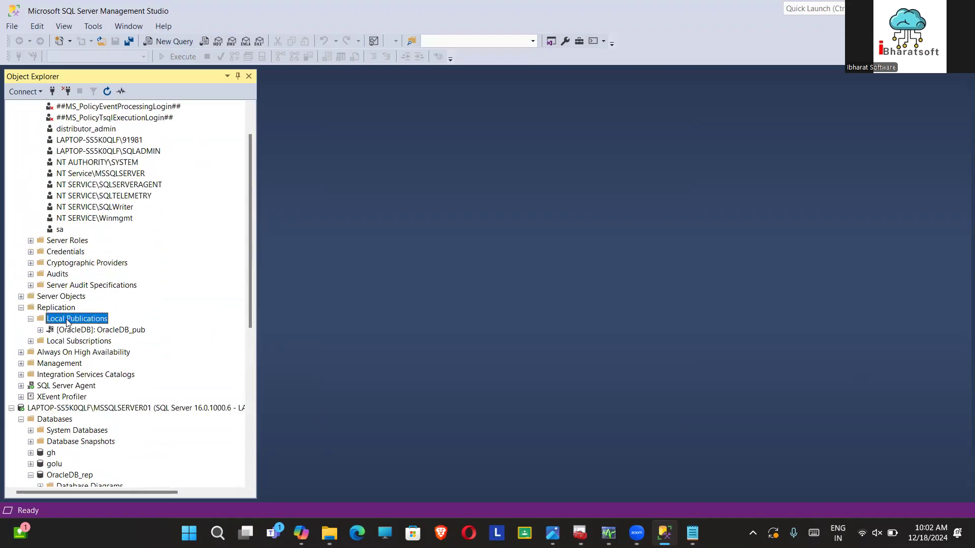
right_click(67, 321)
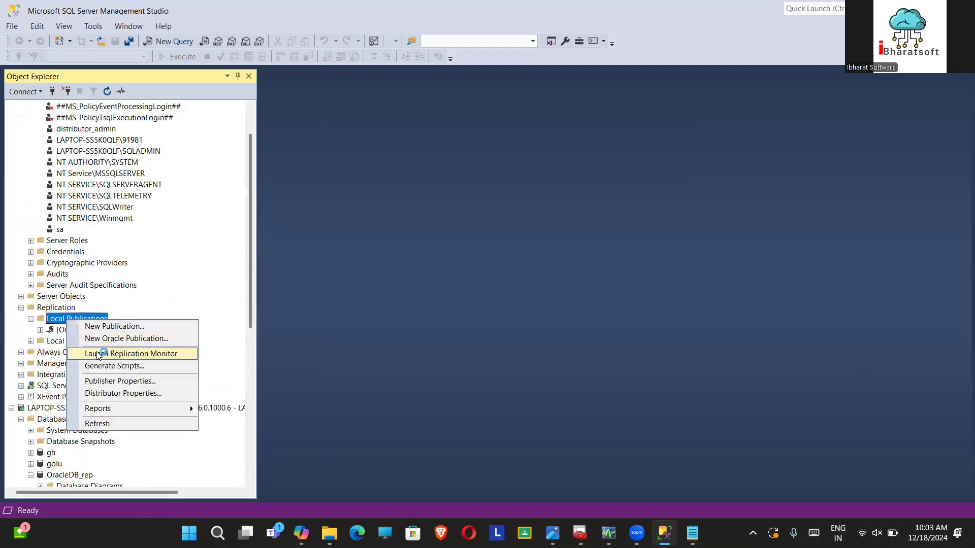
left_click(98, 354)
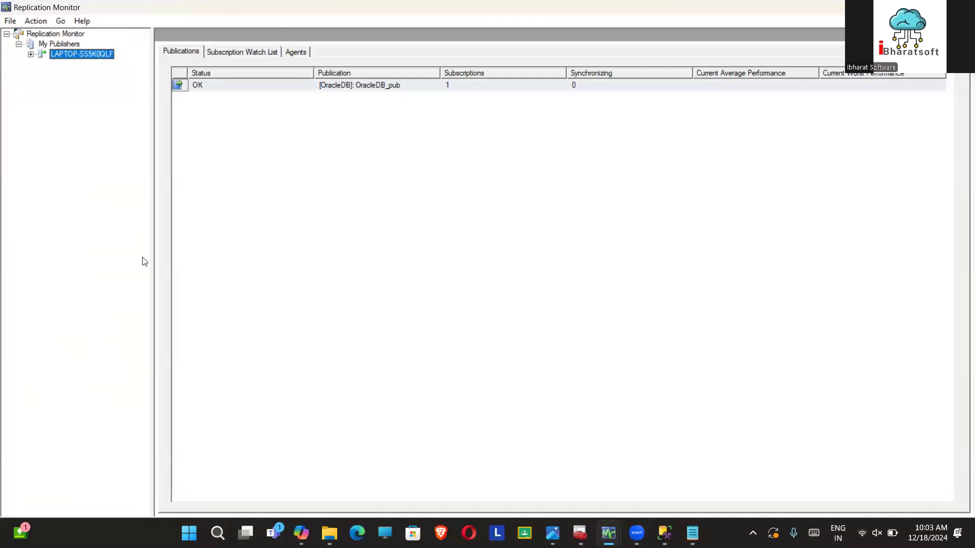
left_click(30, 54)
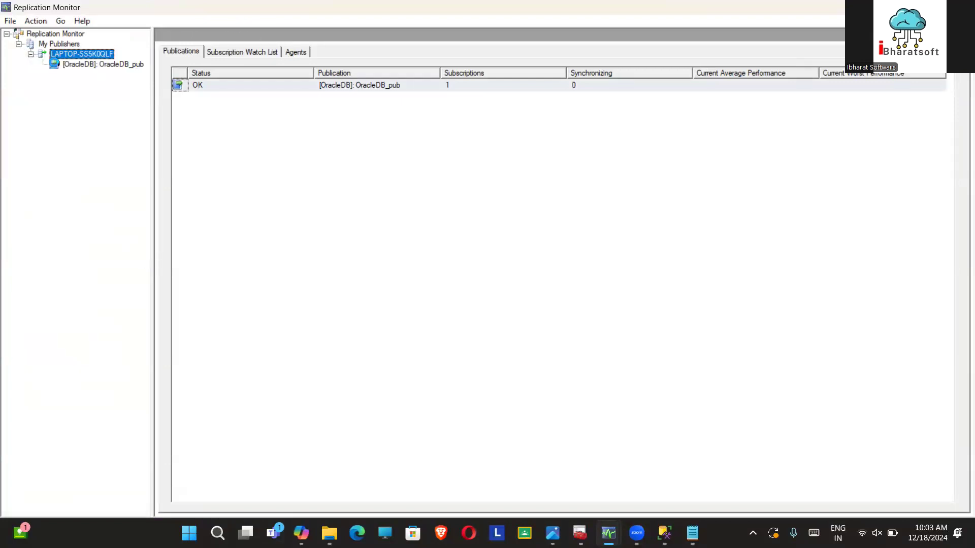
left_click(76, 63)
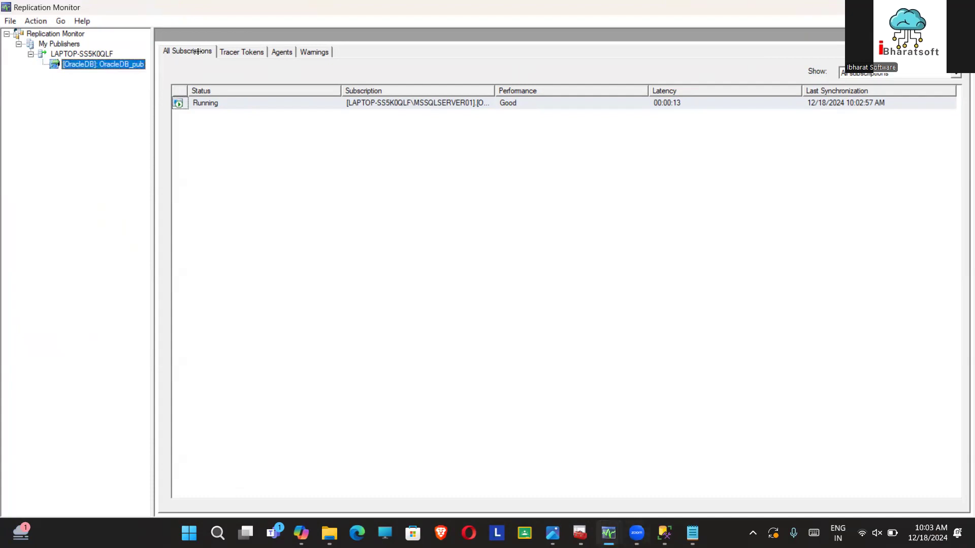
Step: Examine the OracleDB_rep subscription's Distributor to Subscriber history and its undistributed commands, then close the details
left_click(215, 103)
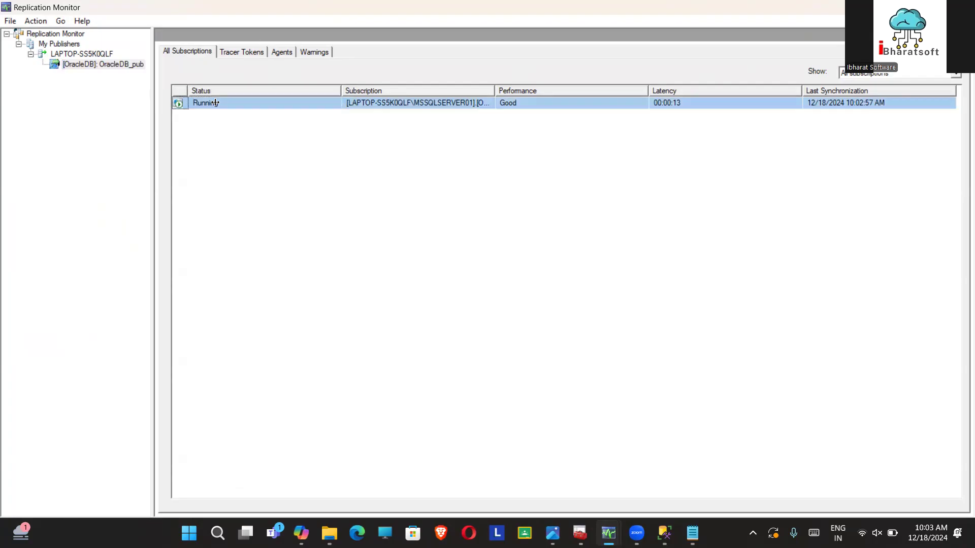
double_click(215, 103)
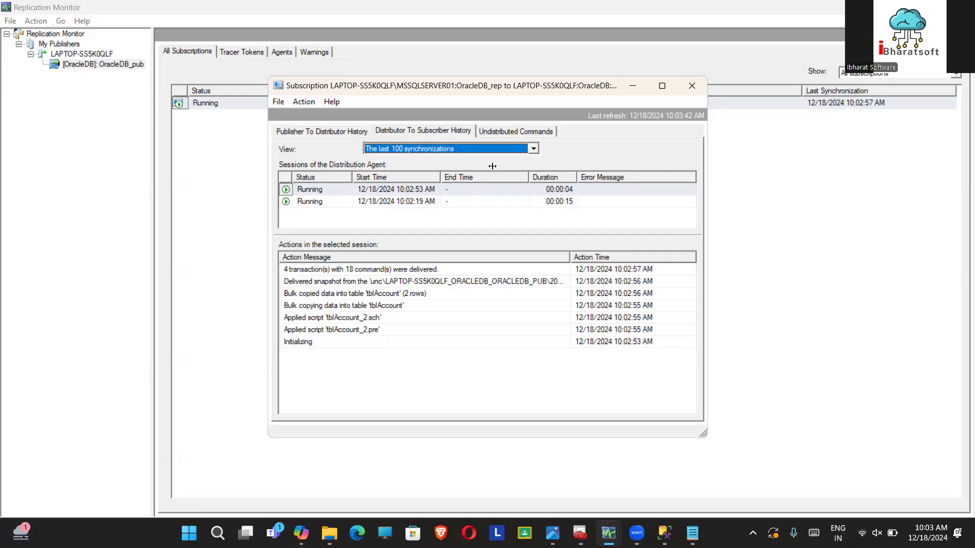
left_click(691, 85)
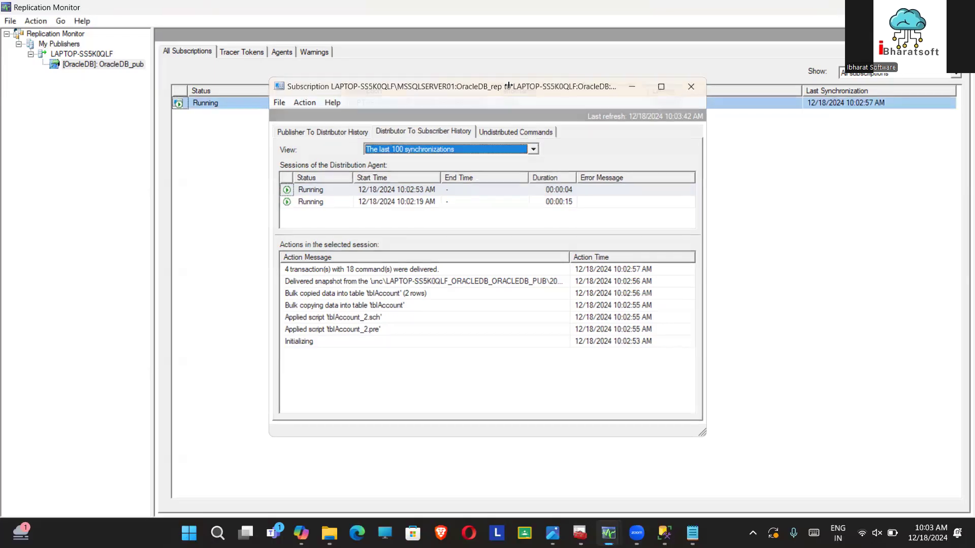
double_click(239, 103)
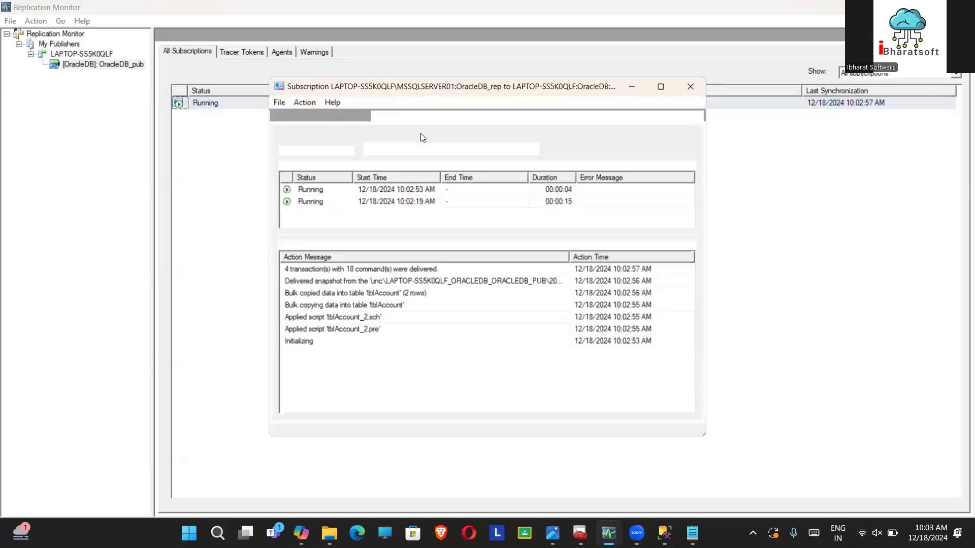
left_click(499, 131)
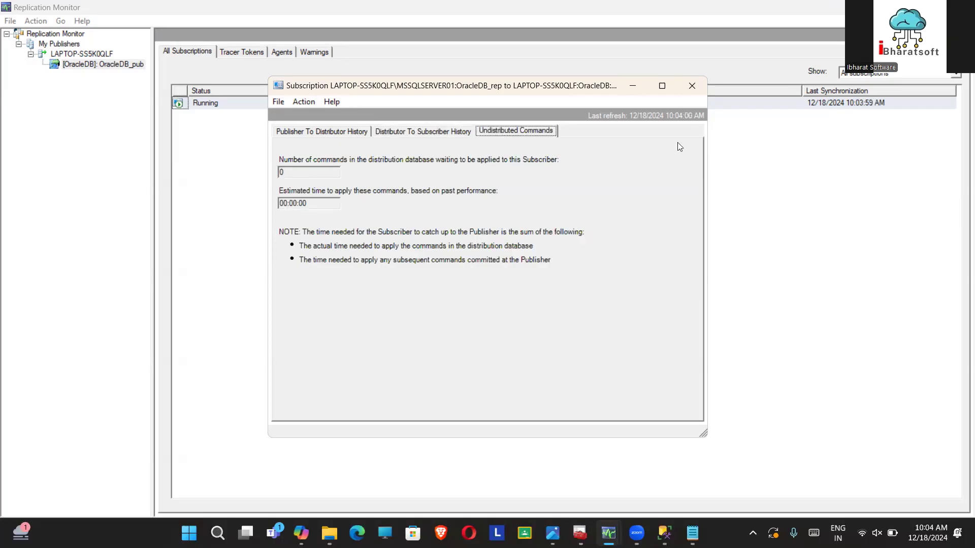
left_click(693, 86)
Step: Minimize Replication Monitor to return to SQL Server Management Studio and refresh the MSSQLSERVER01 server
key("super+Down")
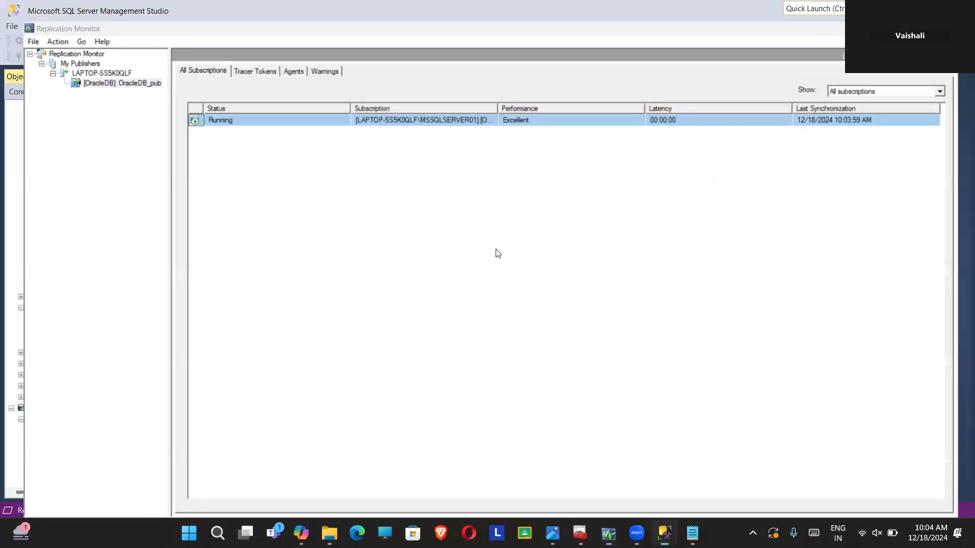
key("super+Down")
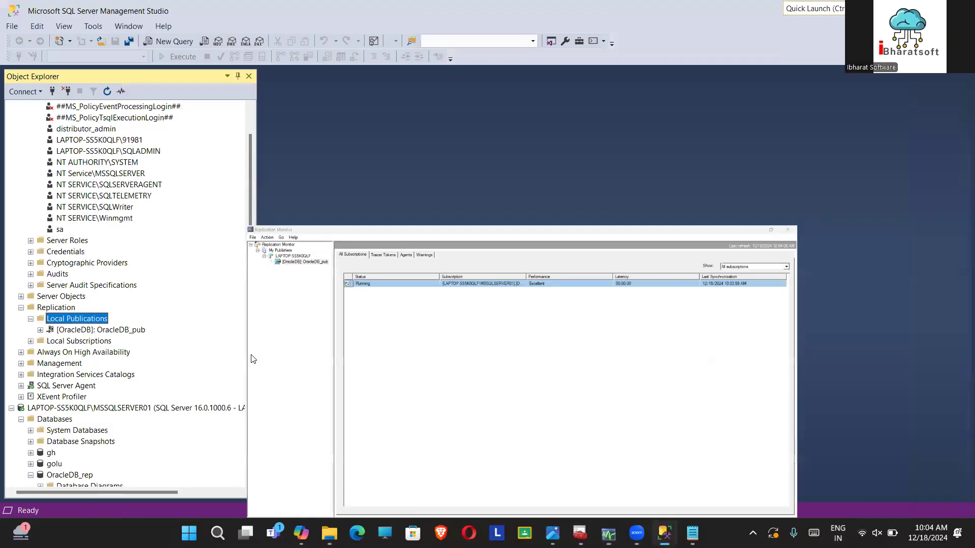
scroll(65, 311, "down", 6)
scroll(65, 310, "down", 1)
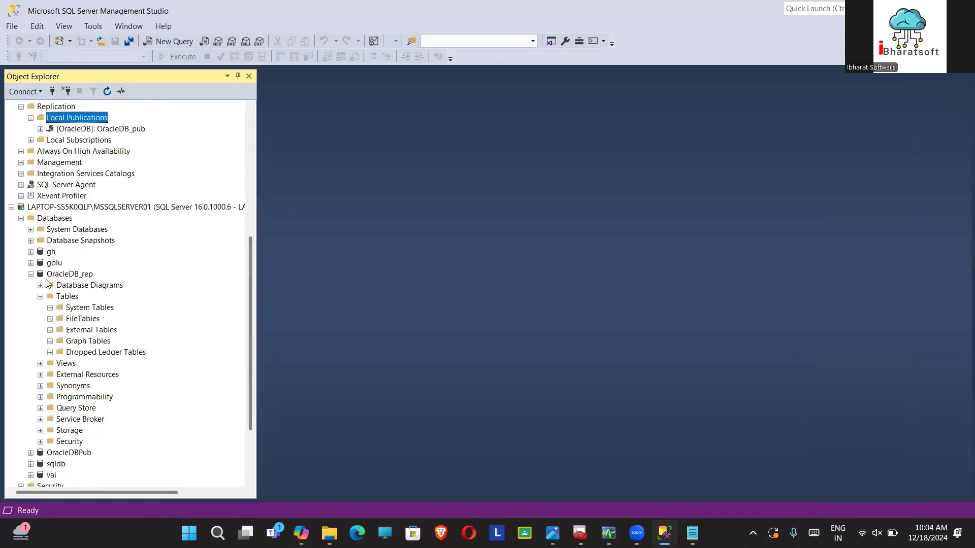
left_click(59, 275)
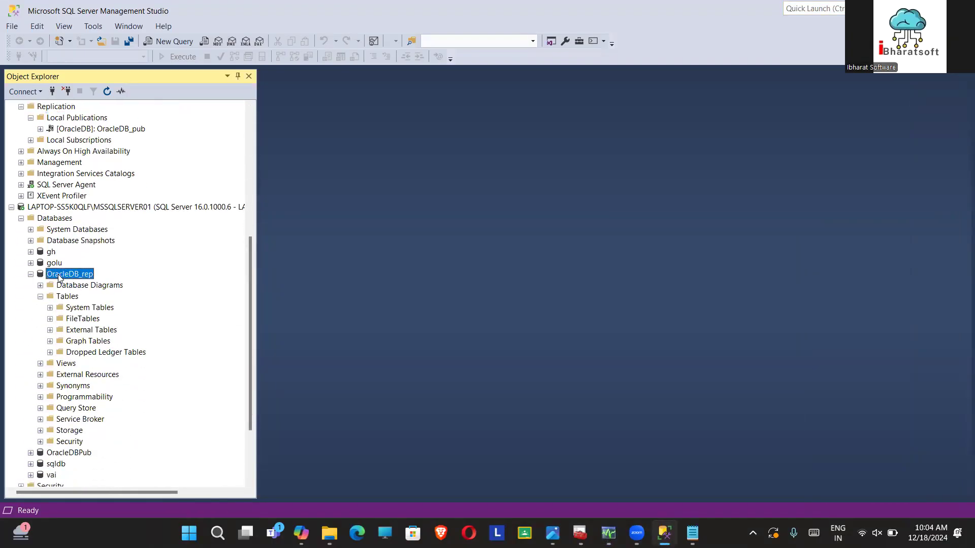
right_click(59, 275)
right_click(74, 212)
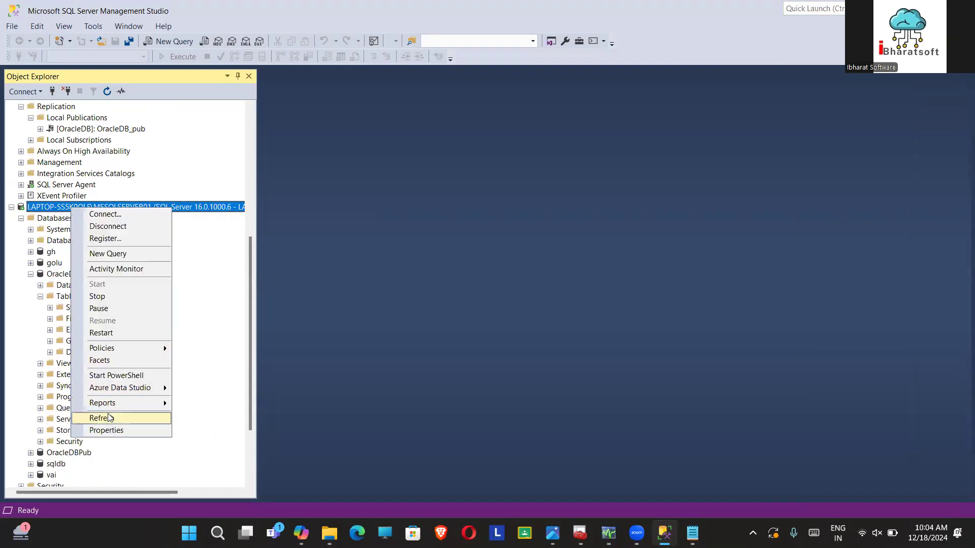
left_click(108, 420)
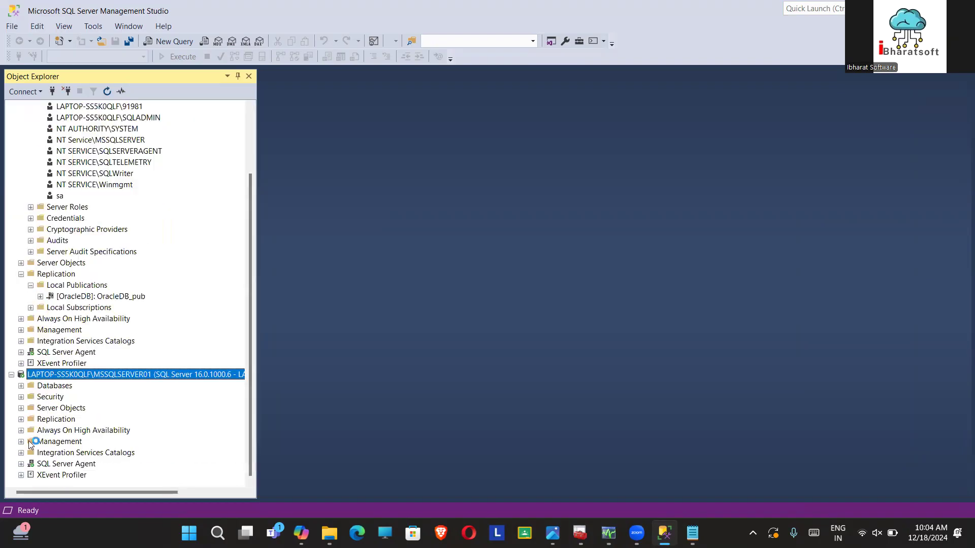
Step: Refresh the Databases folder of MSSQLSERVER01 and expand the Tables folder of OracleDB_rep to look for replicated tables
left_click(44, 387)
right_click(43, 387)
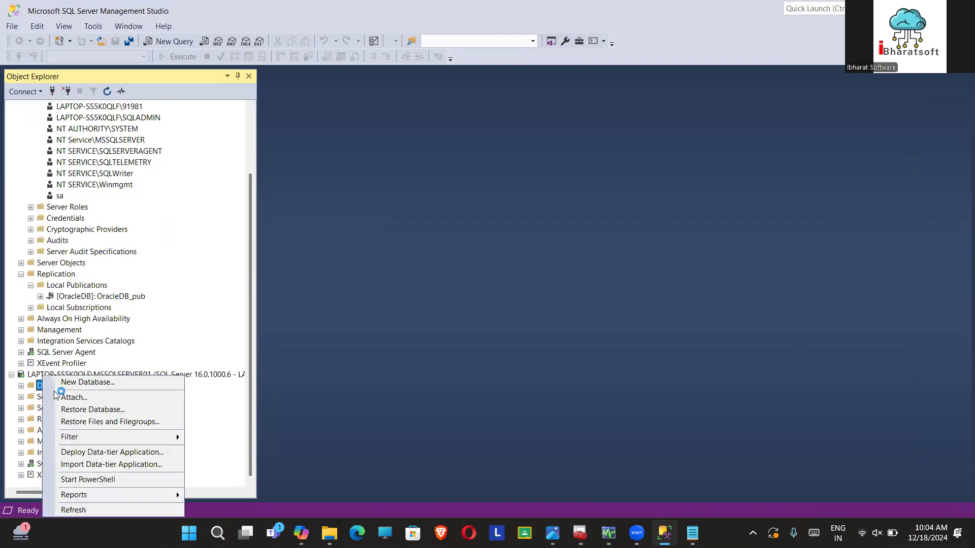
left_click(71, 510)
left_click(22, 387)
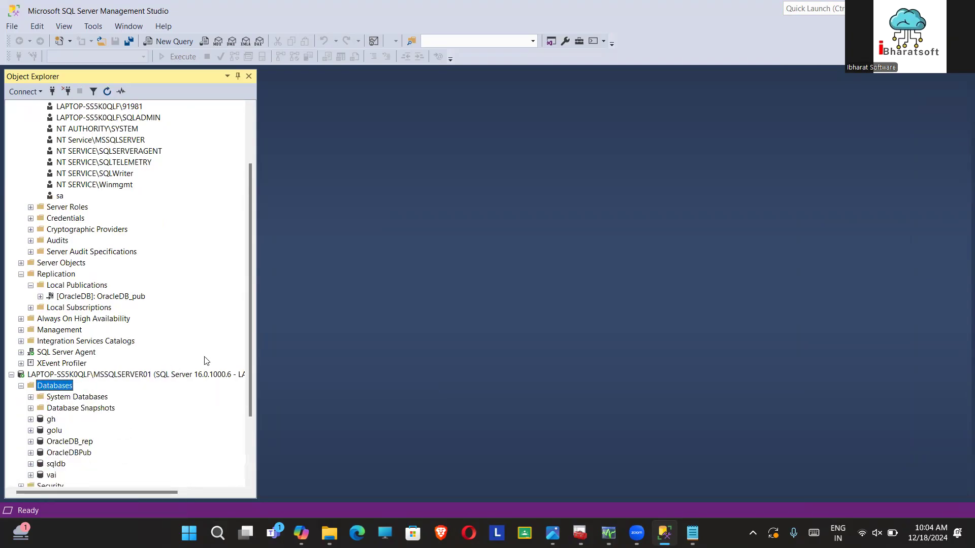
left_click_drag(251, 317, 251, 383)
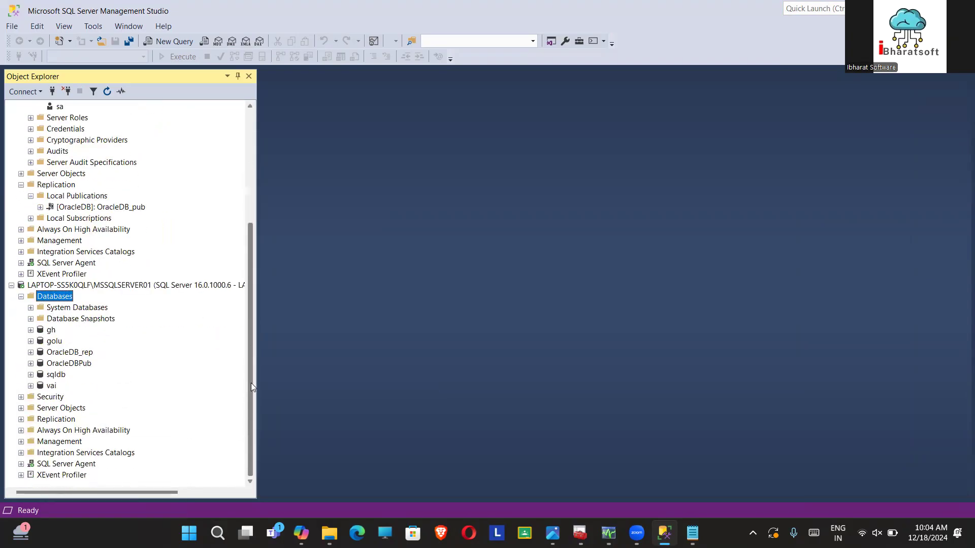
left_click(30, 353)
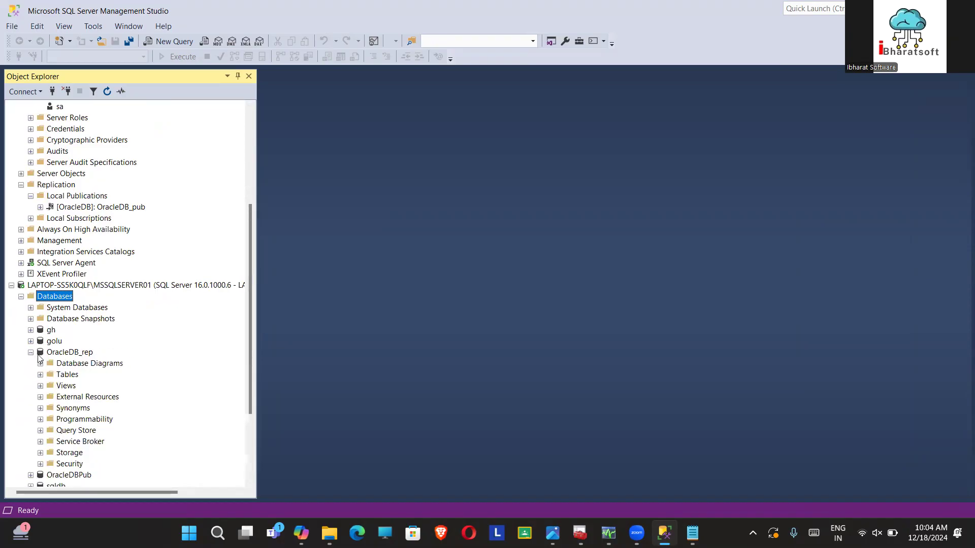
left_click(40, 376)
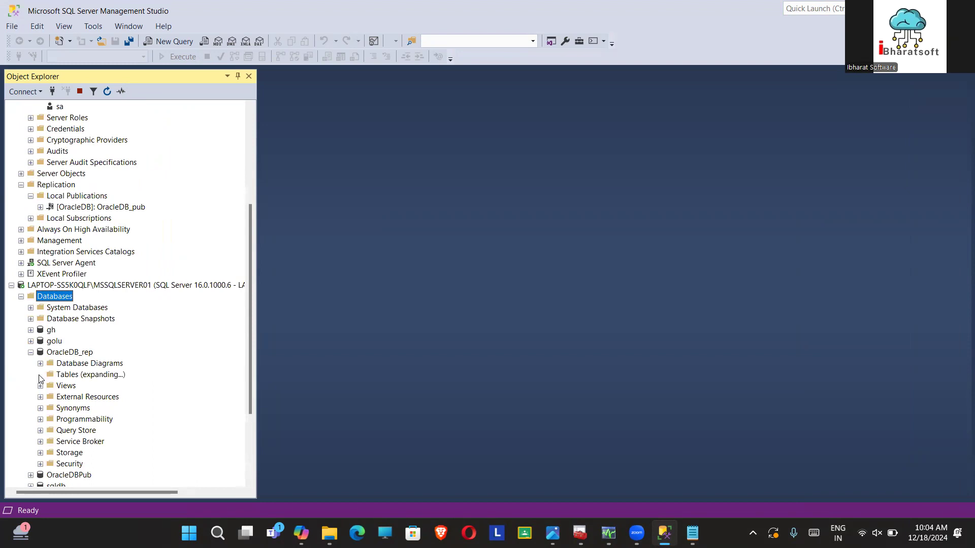